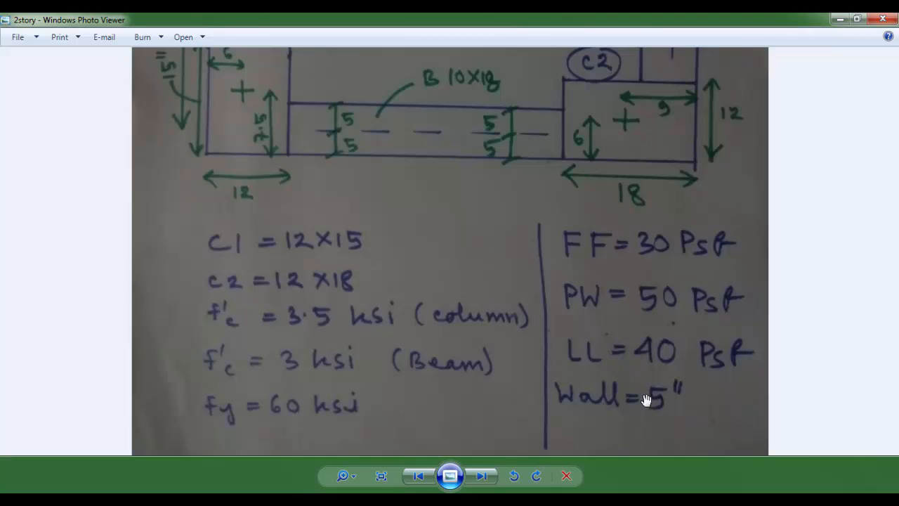
# - Review the column, beam and slab dimensions on the 2story plan sketch
pyautogui.moveTo(491, 190); pyautogui.dragTo(492, 438)
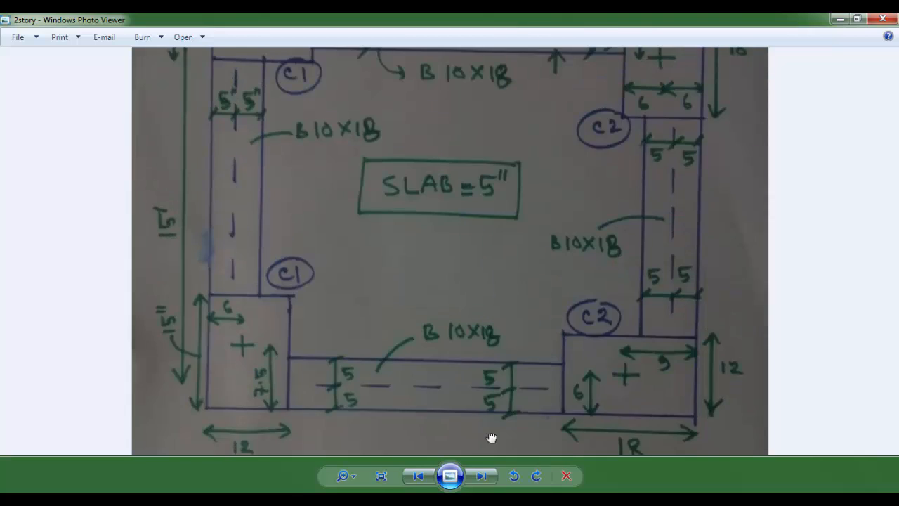
pyautogui.moveTo(464, 190); pyautogui.dragTo(454, 311)
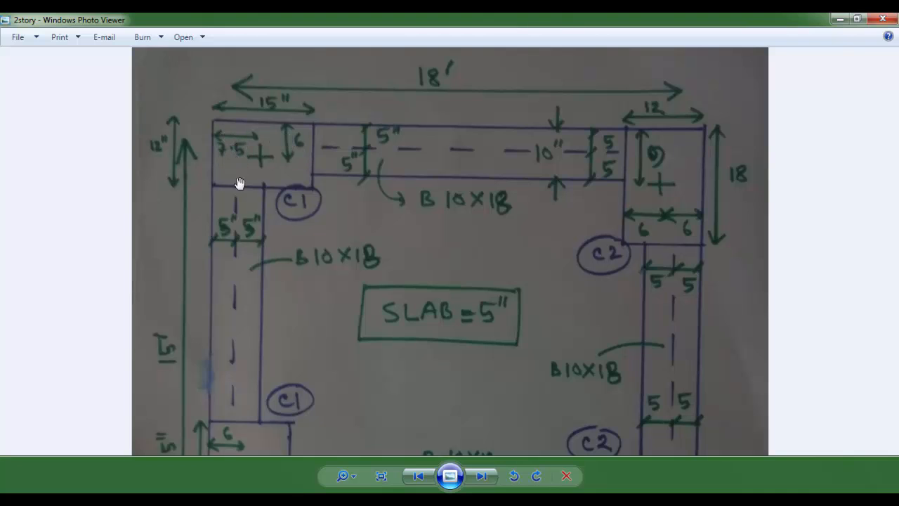
pyautogui.moveTo(394, 370); pyautogui.dragTo(382, 361)
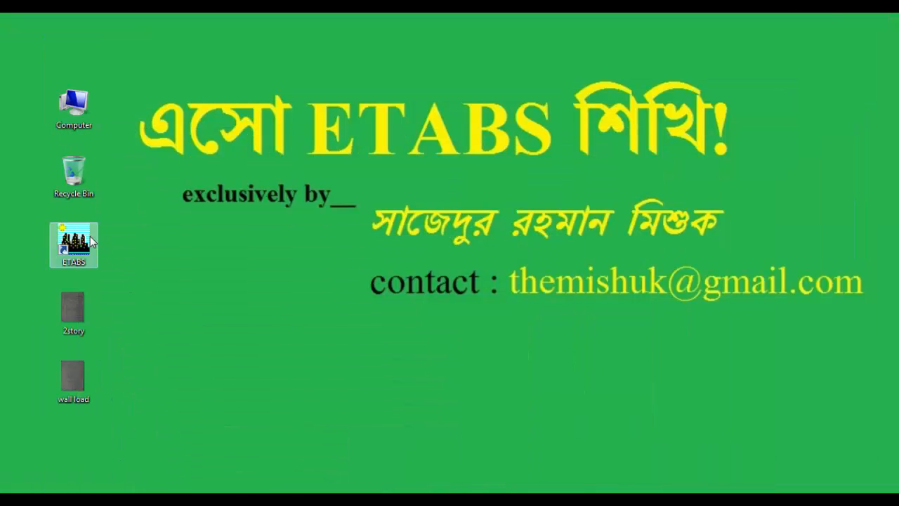
# - Launch ETABS, dismiss the startup tip and start a new model without initializing it from an existing .edb file
pyautogui.rightClick(90, 236)
pyautogui.click(132, 198)
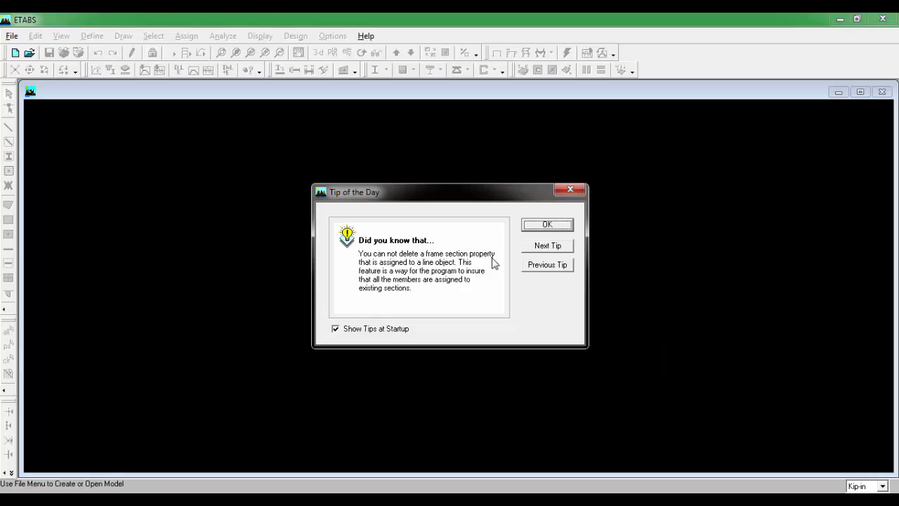
pyautogui.click(540, 225)
pyautogui.click(12, 35)
pyautogui.click(28, 53)
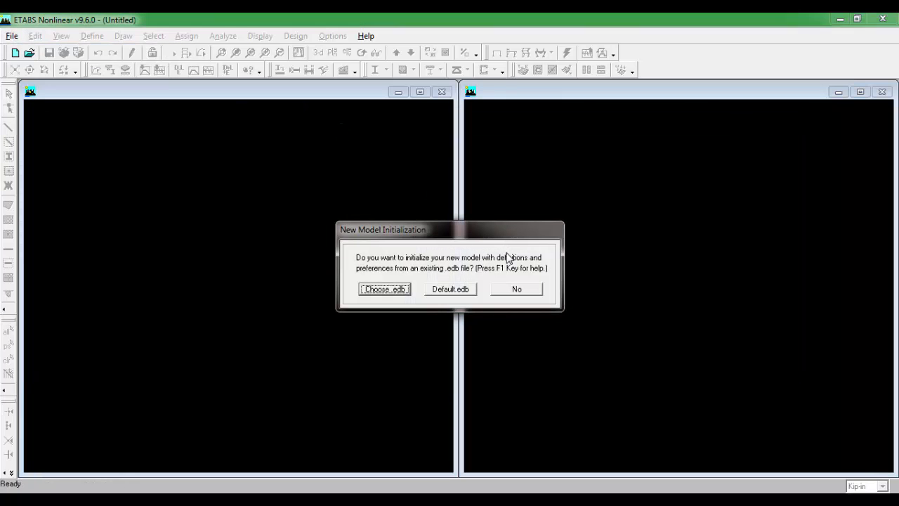
pyautogui.click(516, 289)
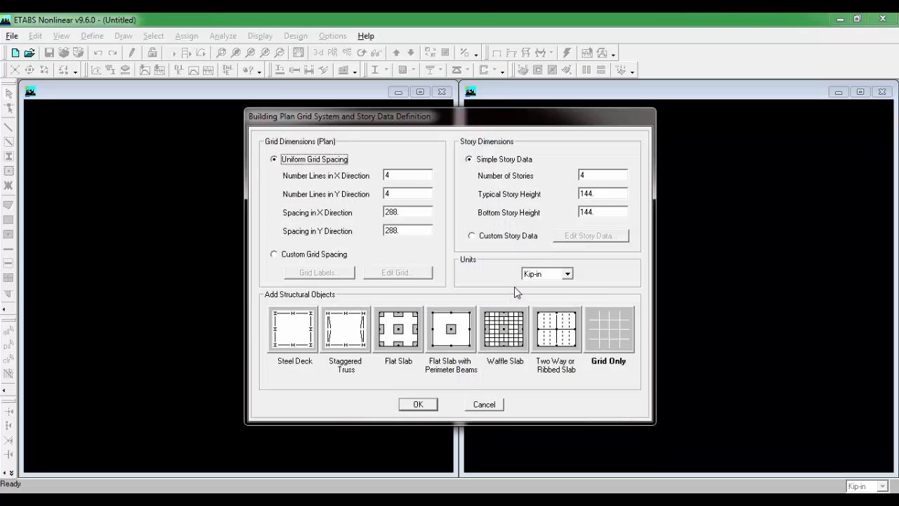
# - Set the model units to Kip-ft and the number of grid lines to 2 in both X and Y directions
pyautogui.click(550, 275)
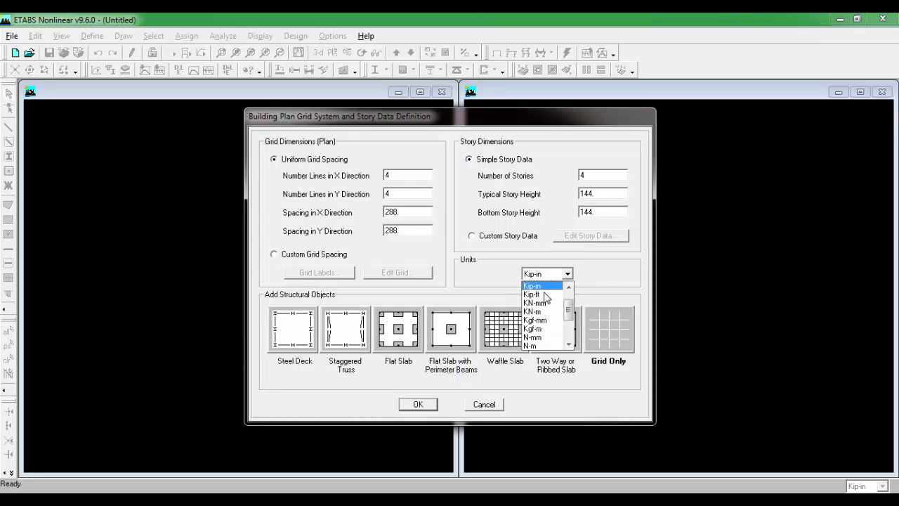
pyautogui.click(546, 296)
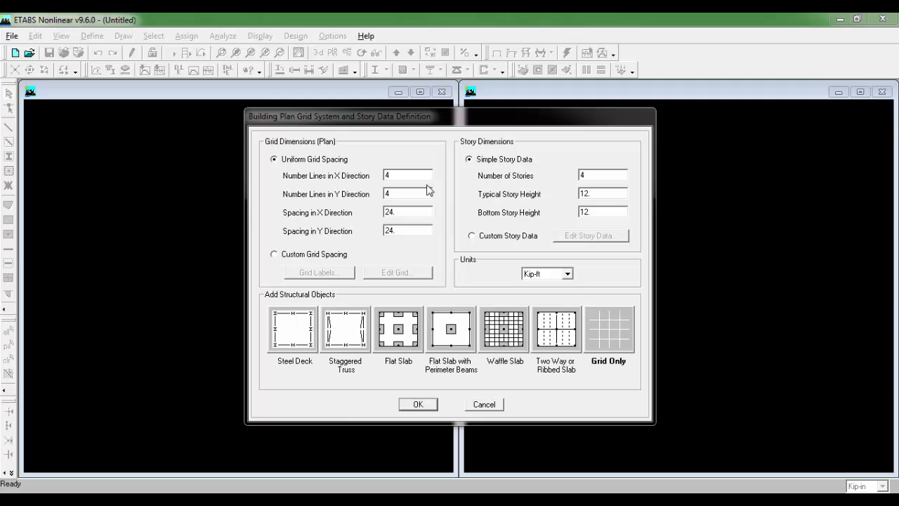
pyautogui.doubleClick(421, 177)
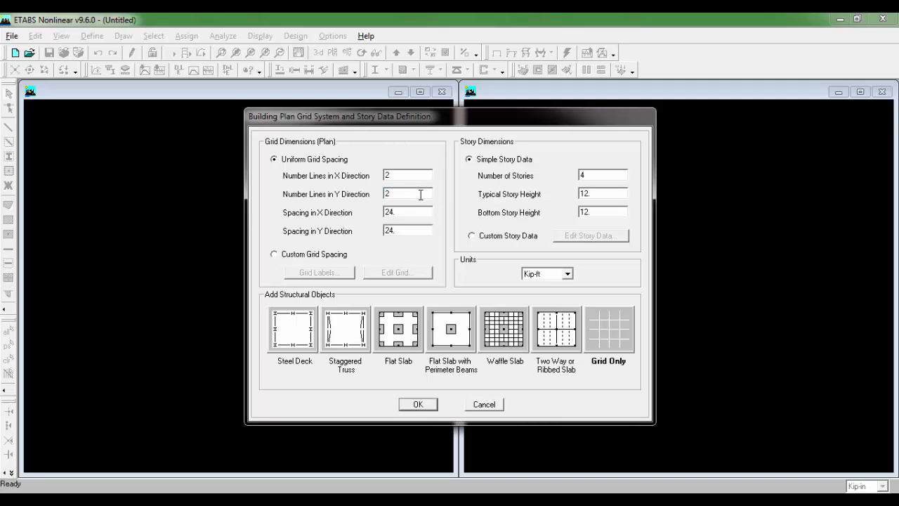
# - Check the spans on the 2story sketch and set the grid spacing to 18 ft in X and 15 ft in Y
pyautogui.click(232, 492)
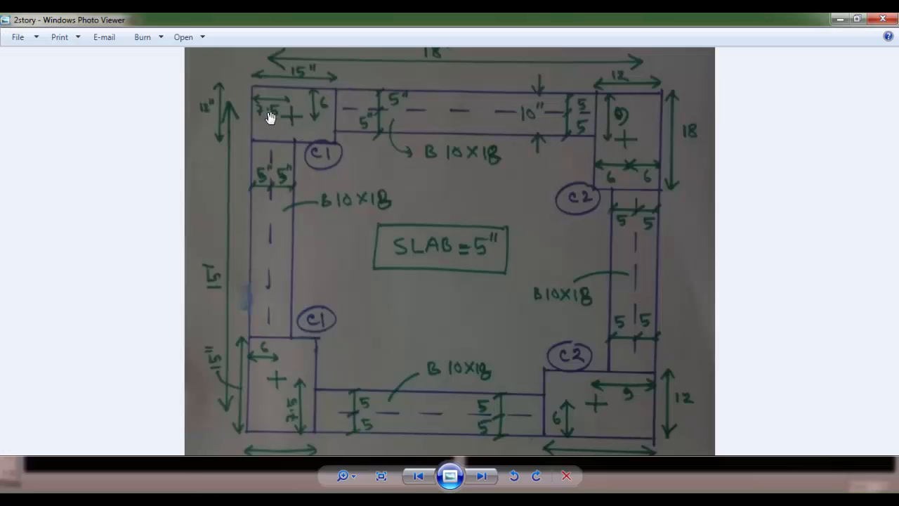
pyautogui.scroll(1, 397, 161)
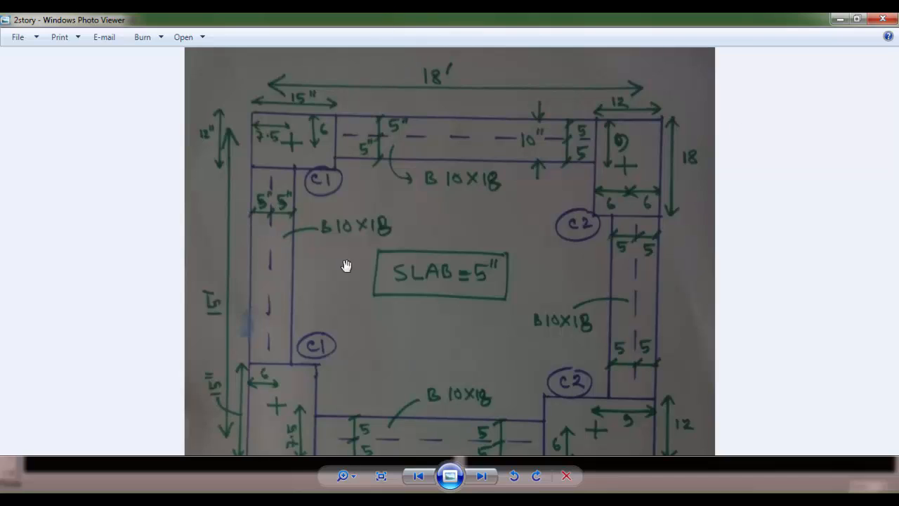
pyautogui.scroll(-1, 272, 402)
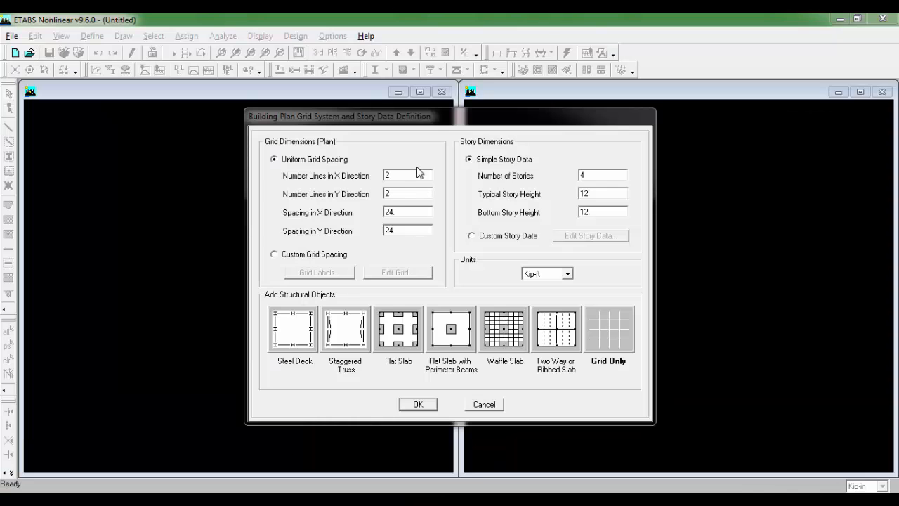
pyautogui.doubleClick(397, 212)
pyautogui.write('18')
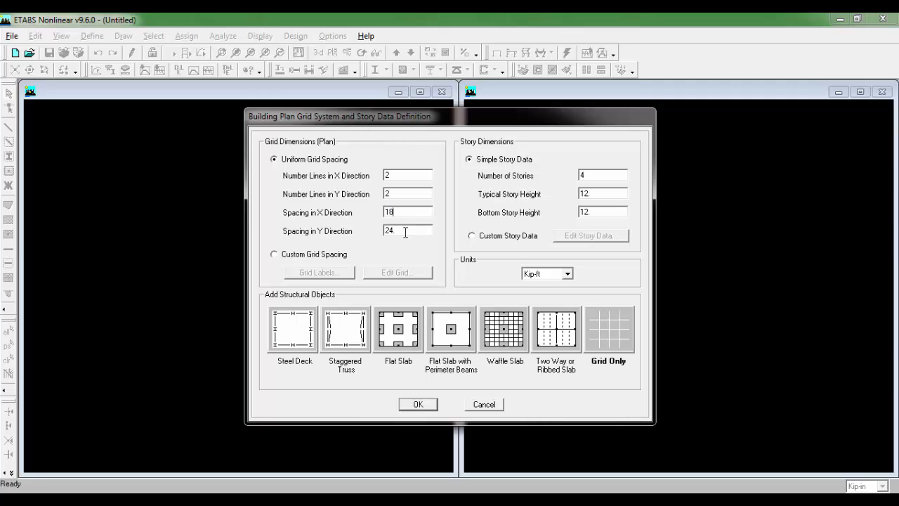
pyautogui.doubleClick(406, 232)
pyautogui.write('15')
# - Switch to custom grid spacing and set the grid bubble size to 2 in the grid data
pyautogui.click(318, 257)
pyautogui.click(388, 278)
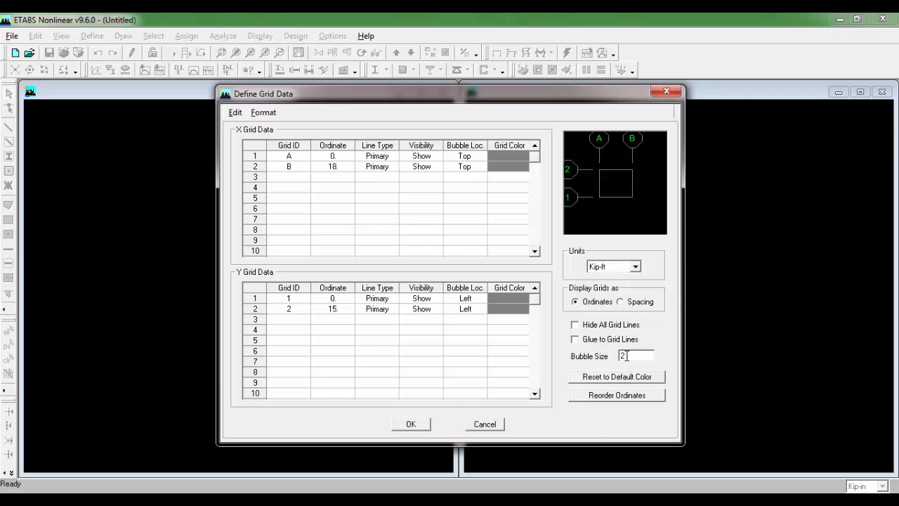
pyautogui.click(413, 424)
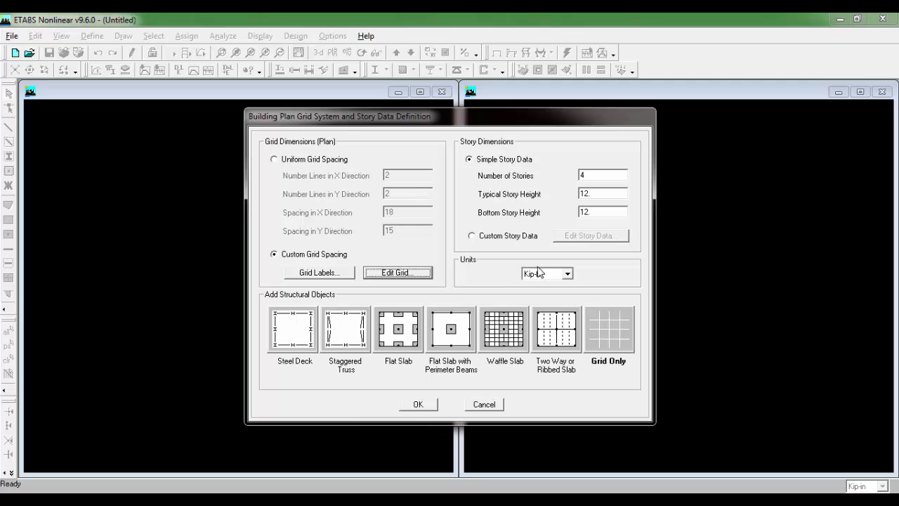
# - Create a grid-only model with 1 story, a typical story height of 10 ft and a bottom story height of 6 ft
pyautogui.click(596, 178)
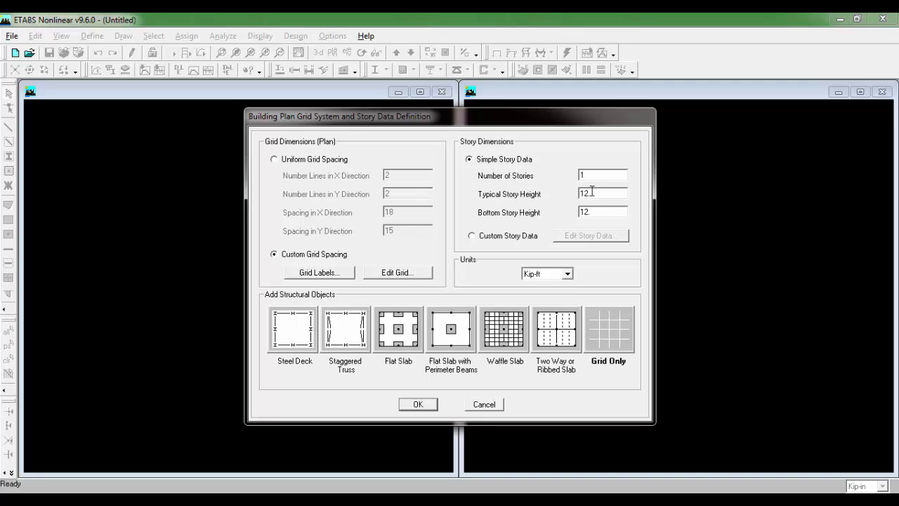
pyautogui.click(591, 191)
pyautogui.write('10')
pyautogui.click(598, 210)
pyautogui.write('6')
pyautogui.click(606, 336)
pyautogui.click(414, 403)
pyautogui.scroll(-3, 254, 229)
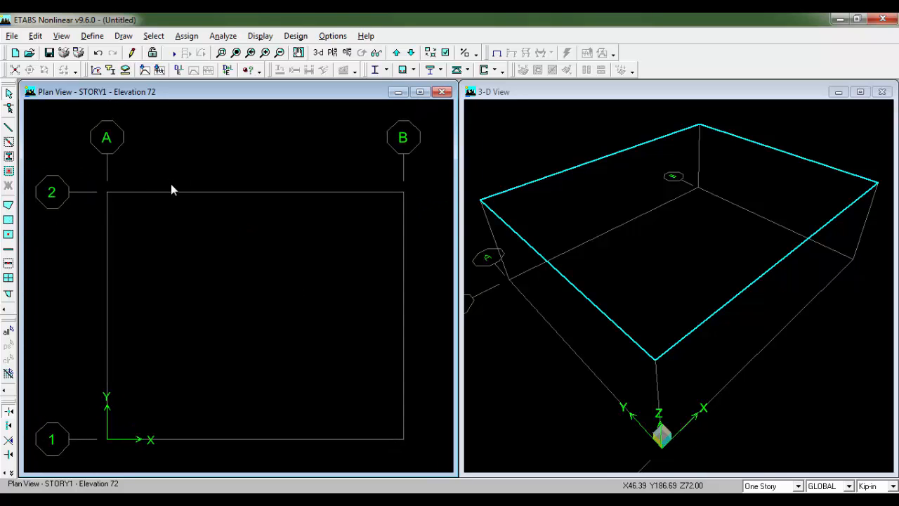
pyautogui.scroll(-2, 166, 208)
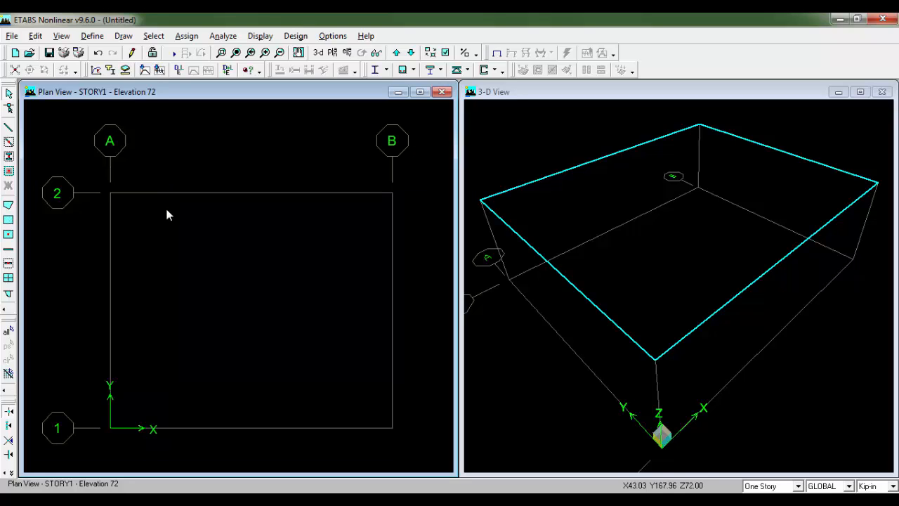
pyautogui.moveTo(163, 232); pyautogui.dragTo(167, 233, button='middle')
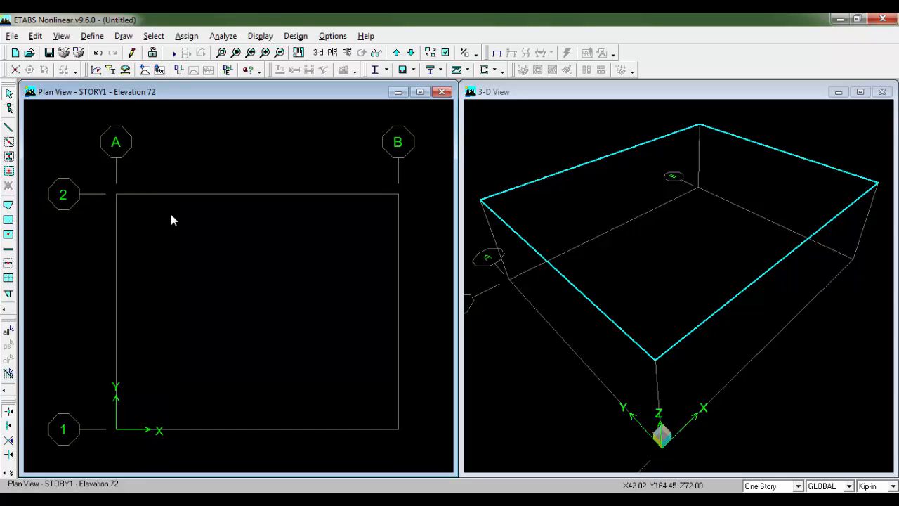
# - Add a new material property named COLUMN
pyautogui.click(92, 36)
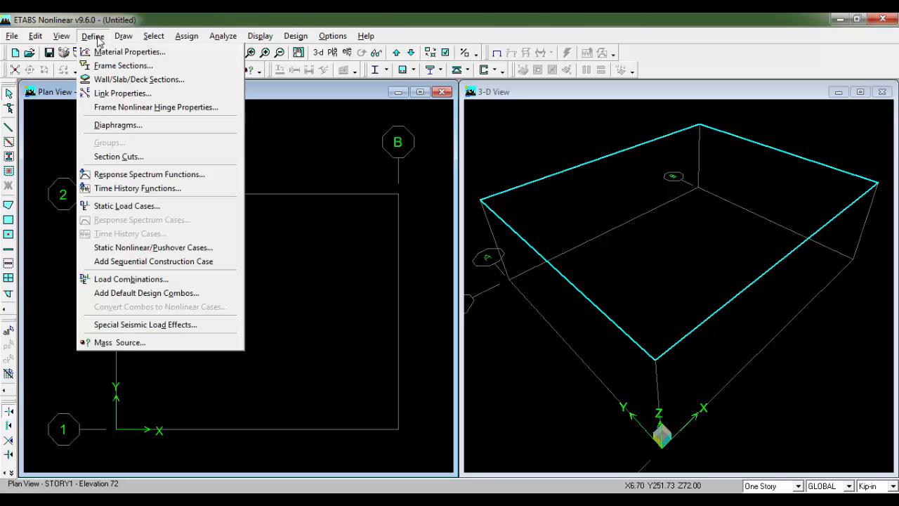
pyautogui.click(149, 53)
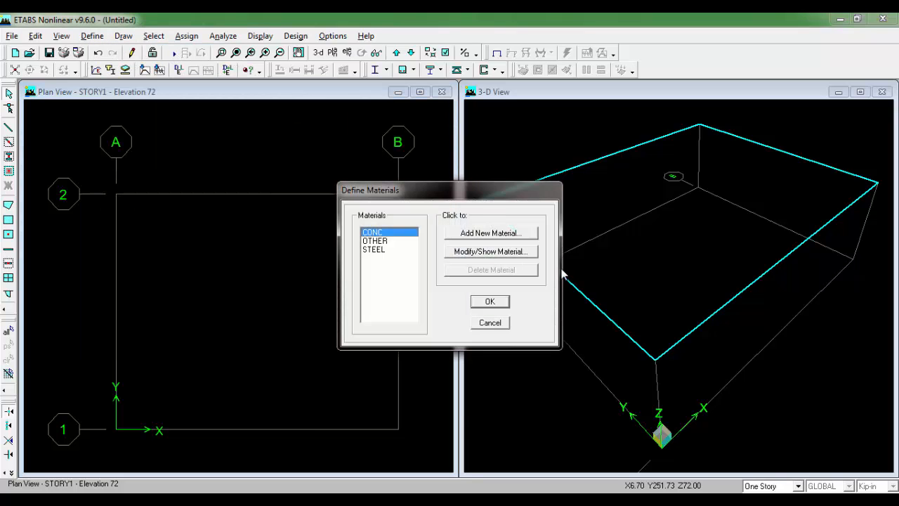
pyautogui.click(484, 238)
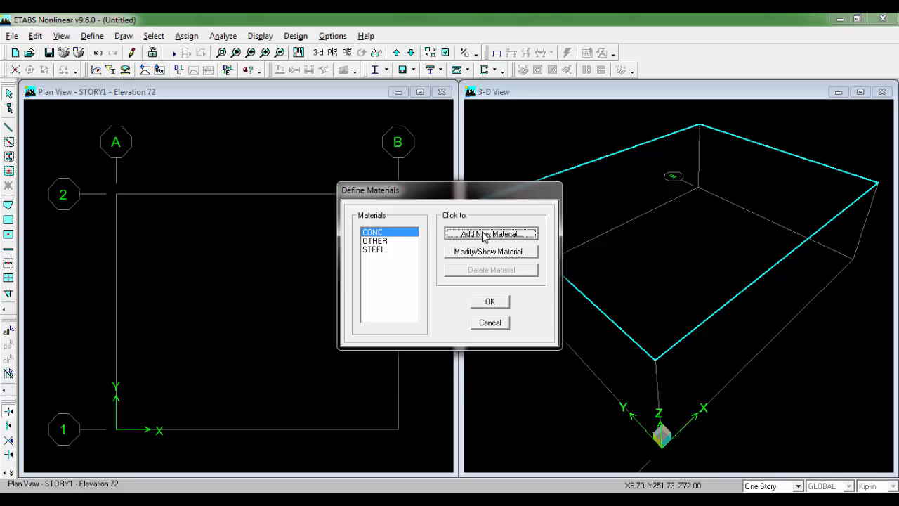
pyautogui.write('COLUMN')
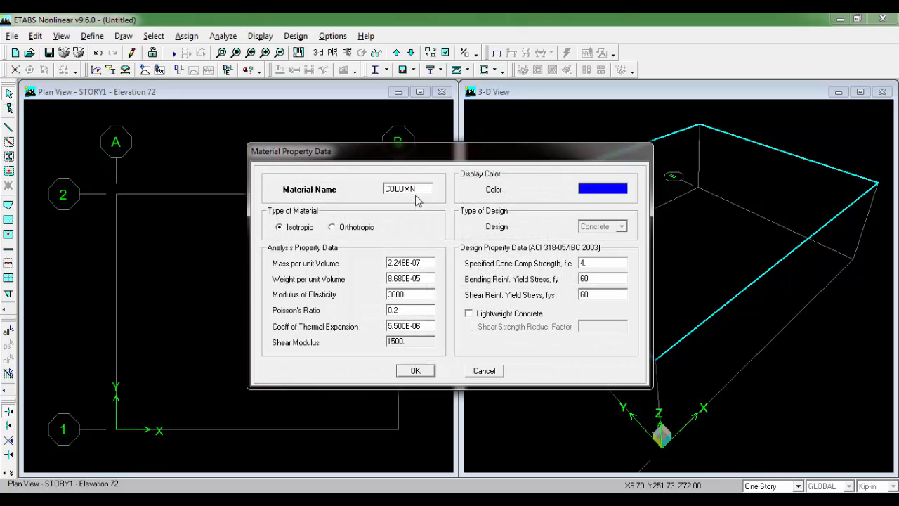
# - Consult the 2story sketch and give the COLUMN material a concrete strength f'c of 3.5 ksi and a modulus of elasticity of 3372.17 ksi
pyautogui.hotkey('alt', 'Tab')
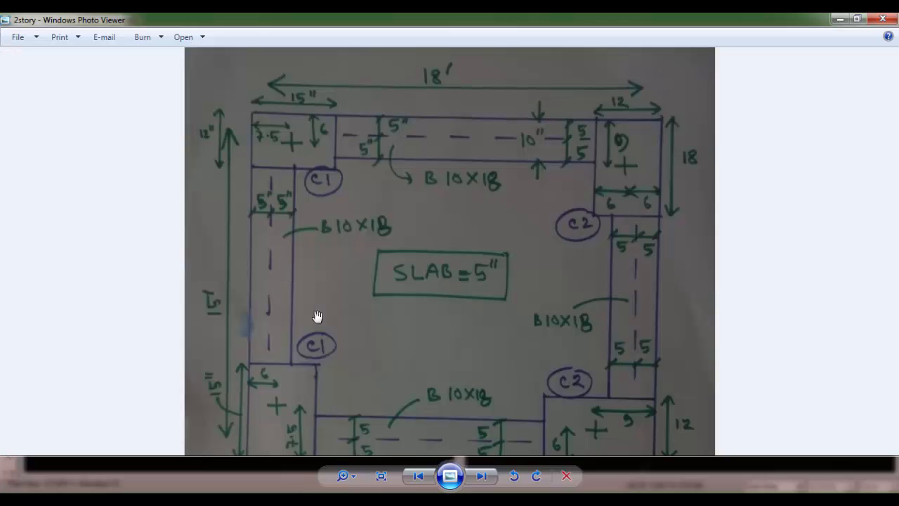
pyautogui.scroll(-2, 345, 350)
pyautogui.moveTo(361, 414); pyautogui.dragTo(342, 220)
pyautogui.scroll(3, 350, 353)
pyautogui.moveTo(412, 397); pyautogui.dragTo(362, 313)
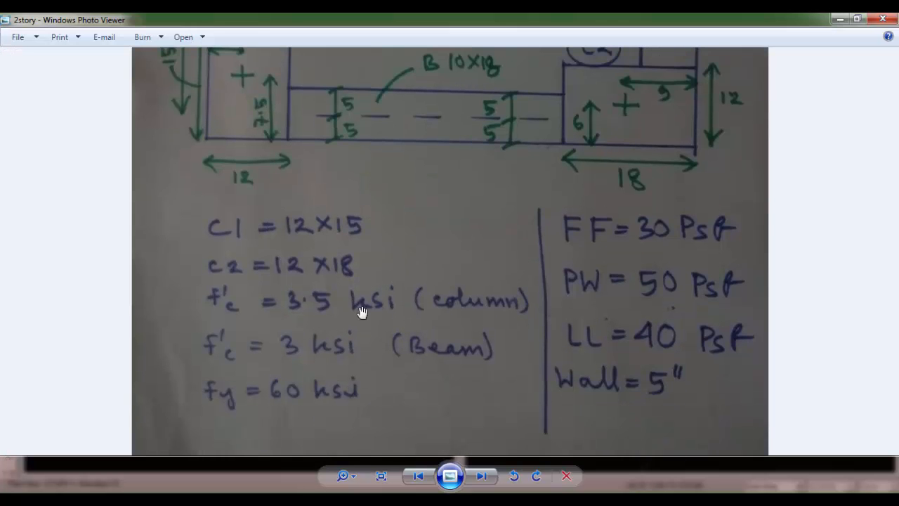
pyautogui.hotkey('alt', 'Tab')
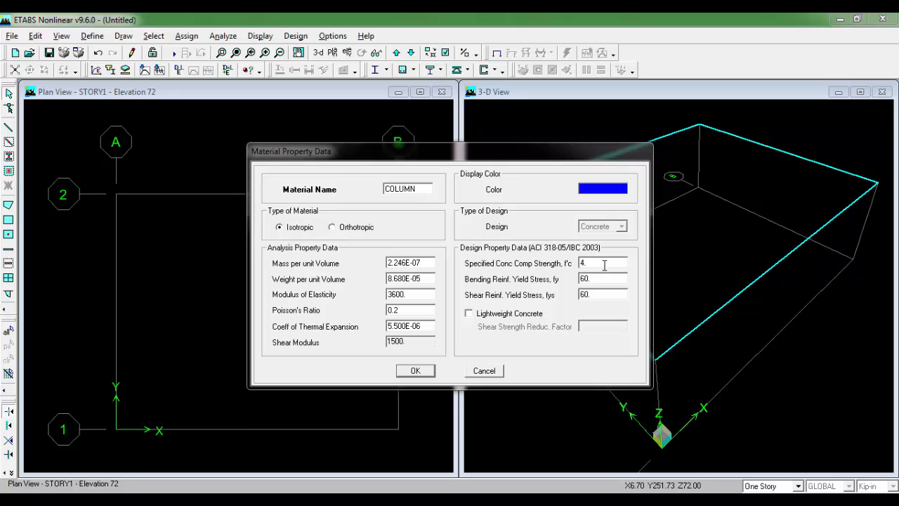
pyautogui.doubleClick(604, 265)
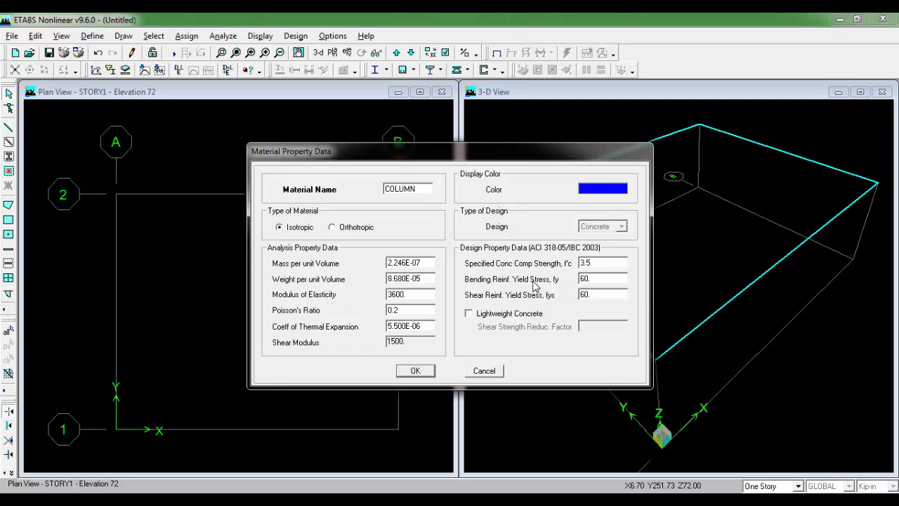
pyautogui.doubleClick(416, 295)
pyautogui.write('3372.17')
pyautogui.click(415, 371)
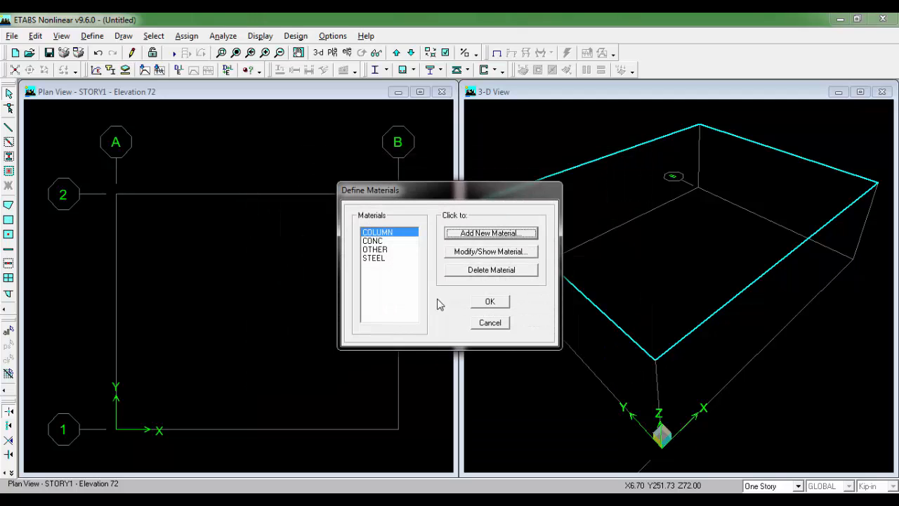
# - Add a concrete material named BEAM with f'c of 3 ksi and modulus of elasticity of 3122.02 ksi, and accept the material definitions
pyautogui.click(474, 238)
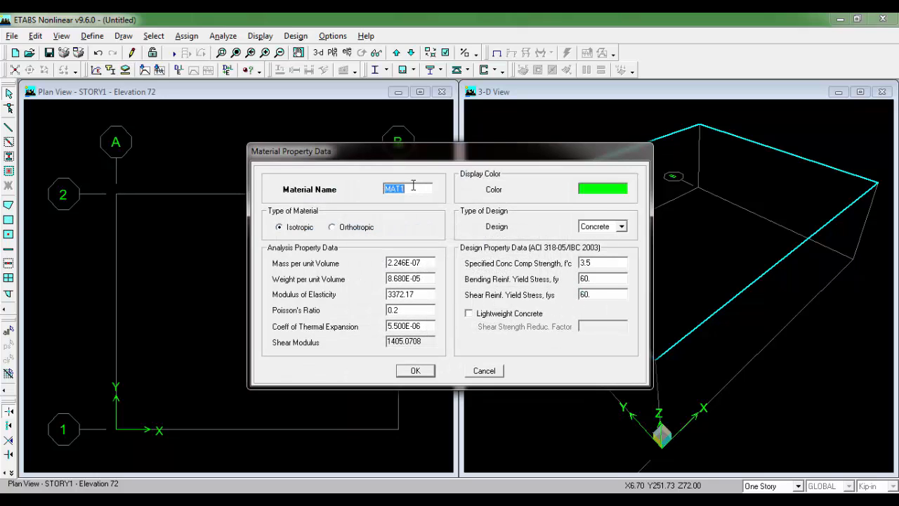
pyautogui.write('BEAM')
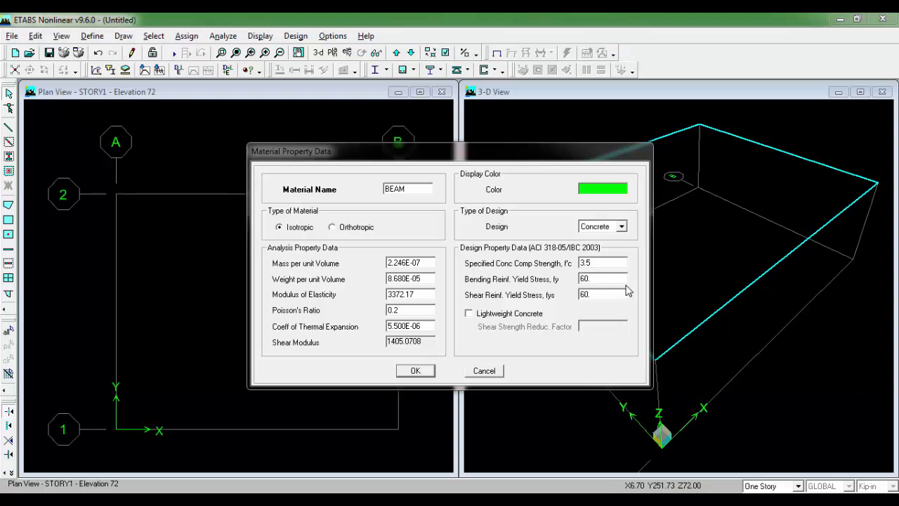
pyautogui.doubleClick(607, 268)
pyautogui.write('3')
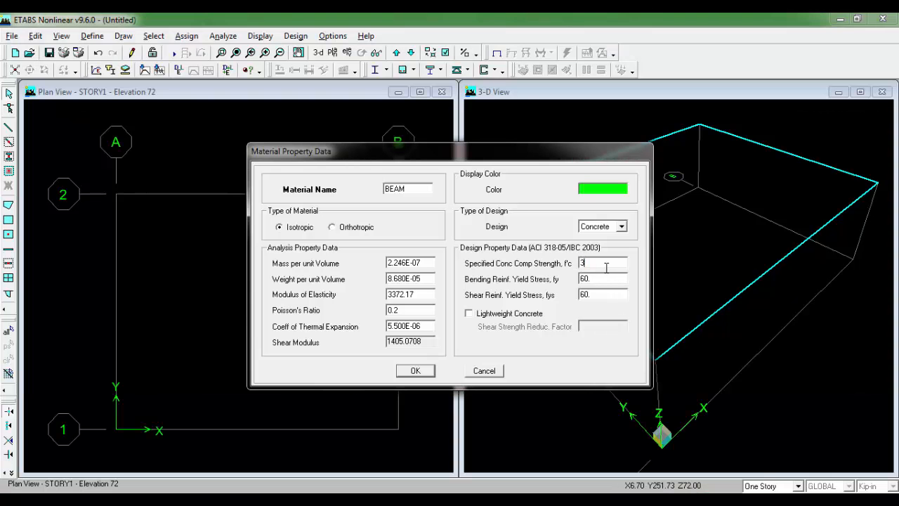
pyautogui.doubleClick(430, 294)
pyautogui.write('3122.02')
pyautogui.click(420, 371)
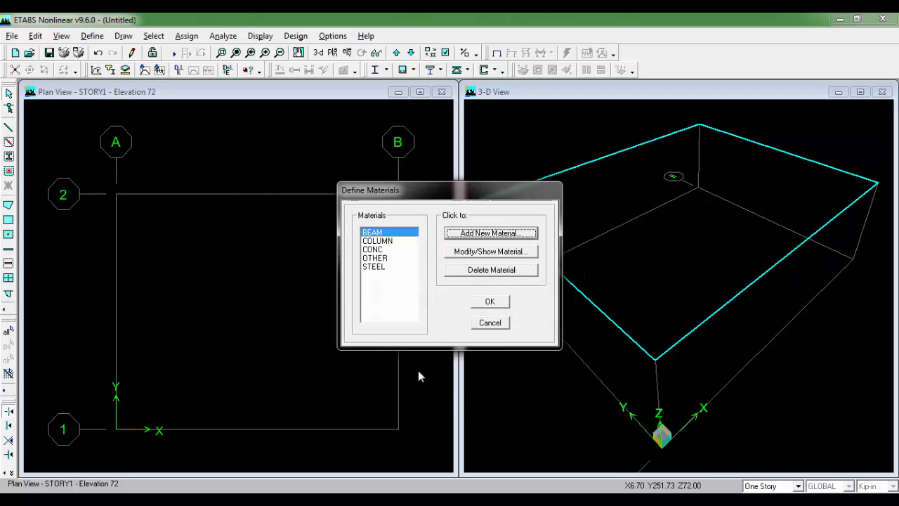
pyautogui.click(494, 302)
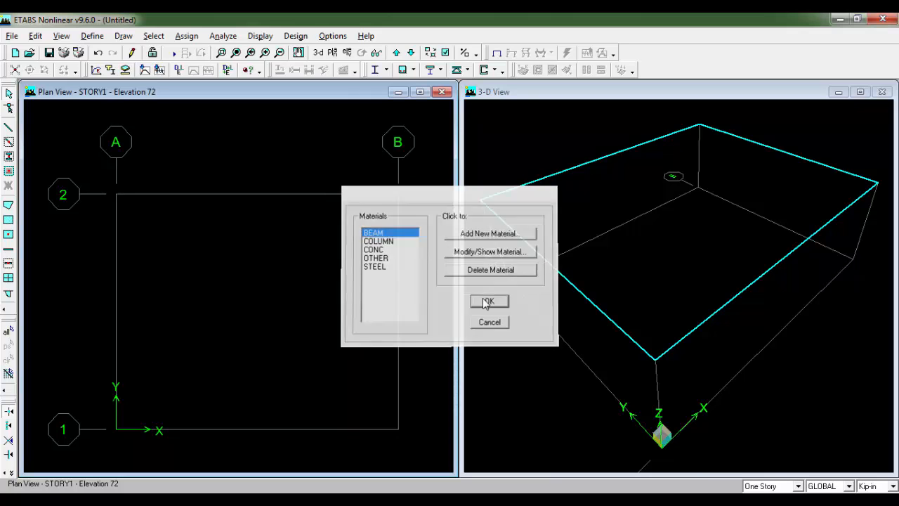
# - Delete all the default frame section properties from A-CompBm onward, leaving only the one the program keeps
pyautogui.click(92, 36)
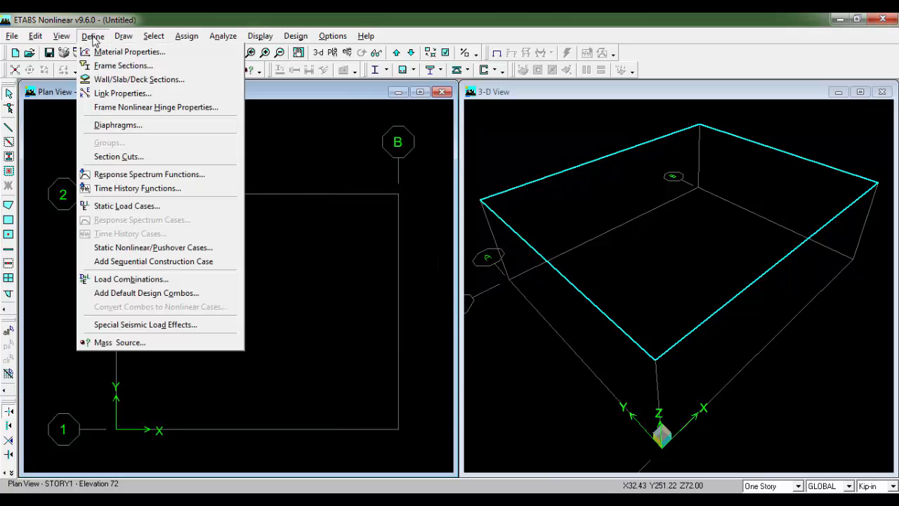
pyautogui.click(123, 66)
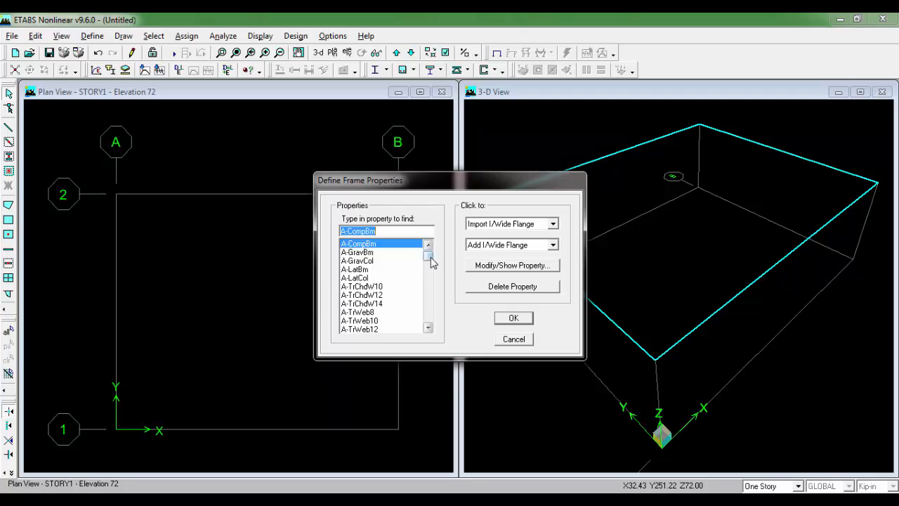
pyautogui.moveTo(429, 254); pyautogui.dragTo(430, 323)
pyautogui.click(378, 329)
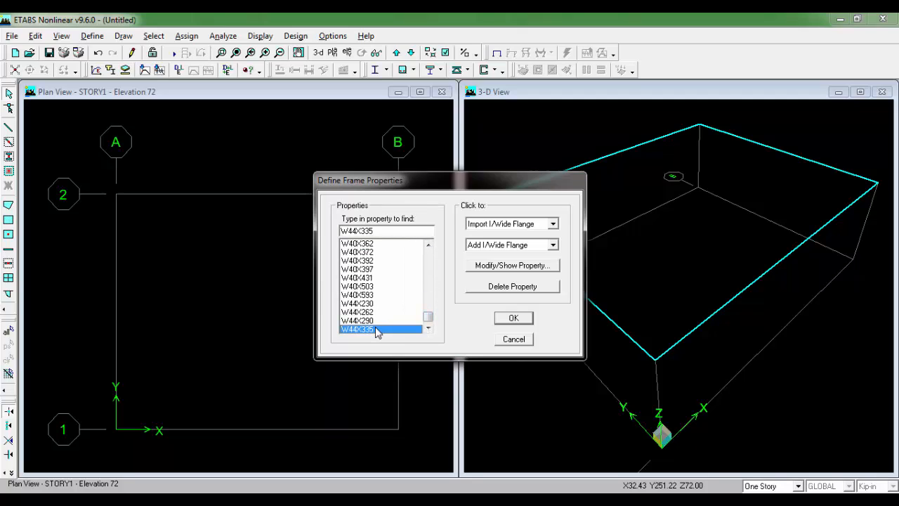
pyautogui.hotkey('shift', 'Home')
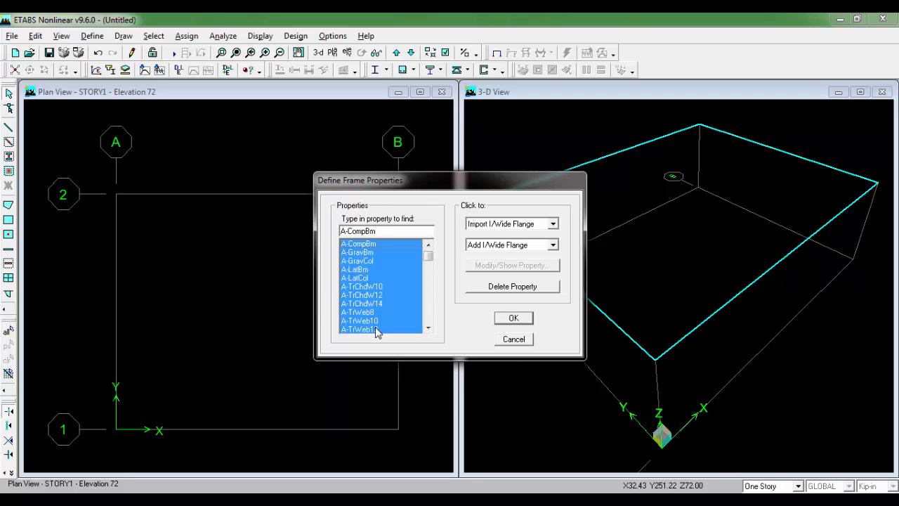
pyautogui.click(483, 289)
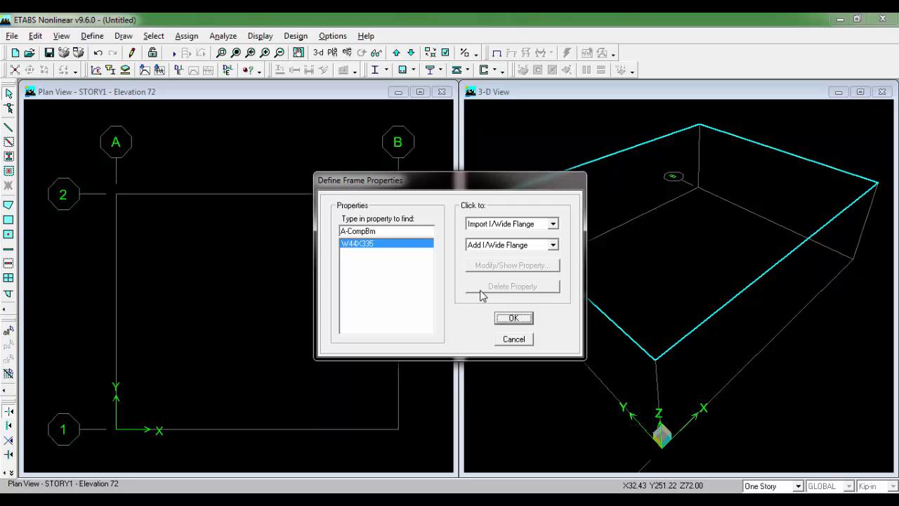
# - Add a rectangular frame section, check the column sizes in the 2story sketch, name it C12X15 and assign the COLUMN material
pyautogui.click(541, 246)
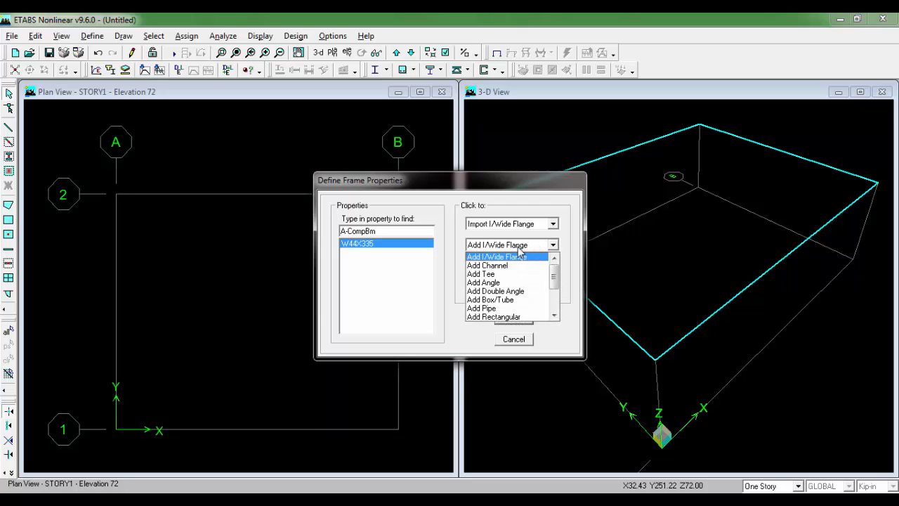
pyautogui.click(509, 317)
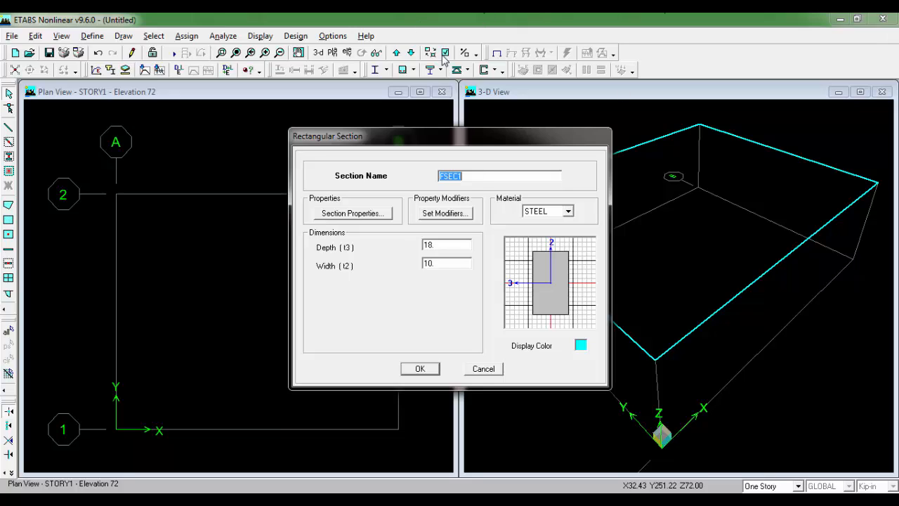
pyautogui.click(234, 499)
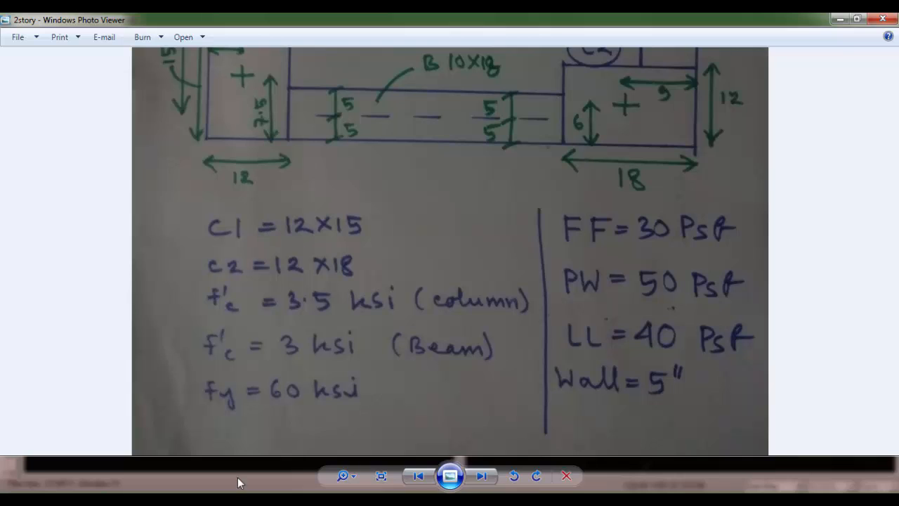
pyautogui.click(246, 499)
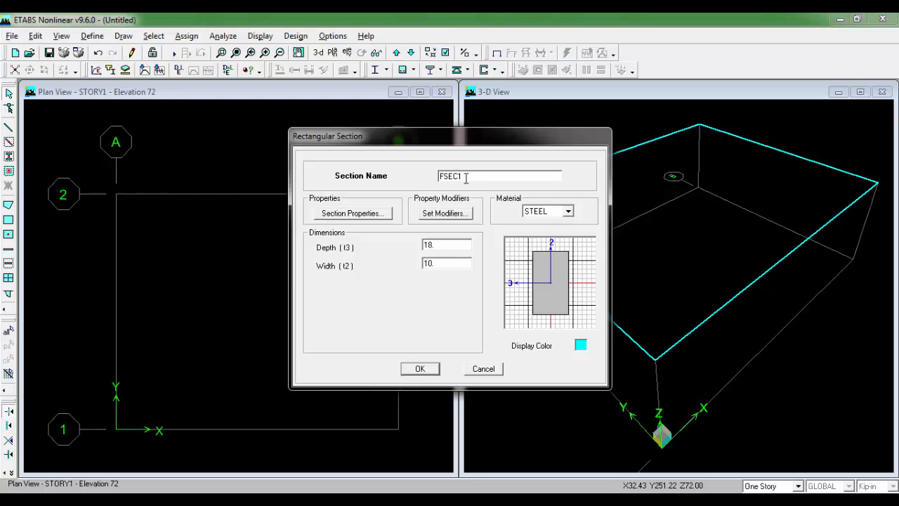
pyautogui.moveTo(466, 177); pyautogui.dragTo(433, 172)
pyautogui.write('C12X15')
pyautogui.click(566, 212)
pyautogui.click(542, 232)
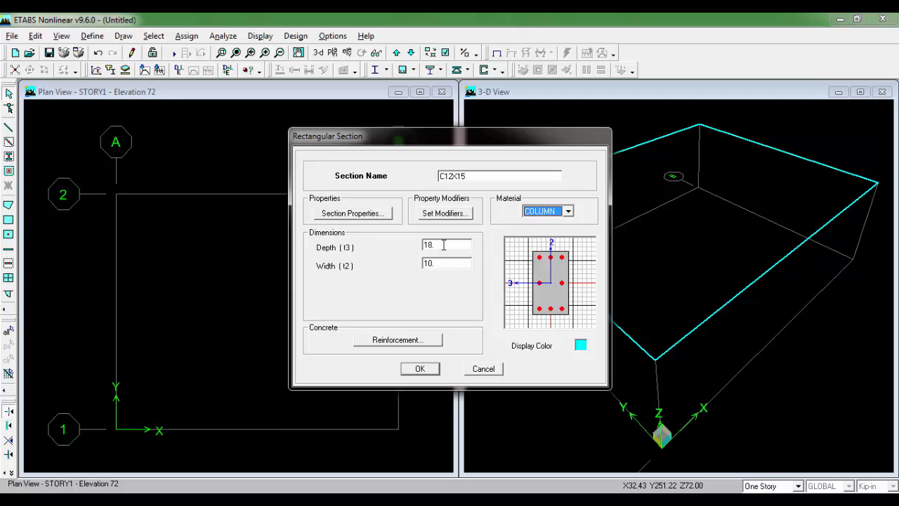
# - Set the C12X15 column reinforcement's cover to rebar center to 2.5 in and accept the section
pyautogui.click(404, 340)
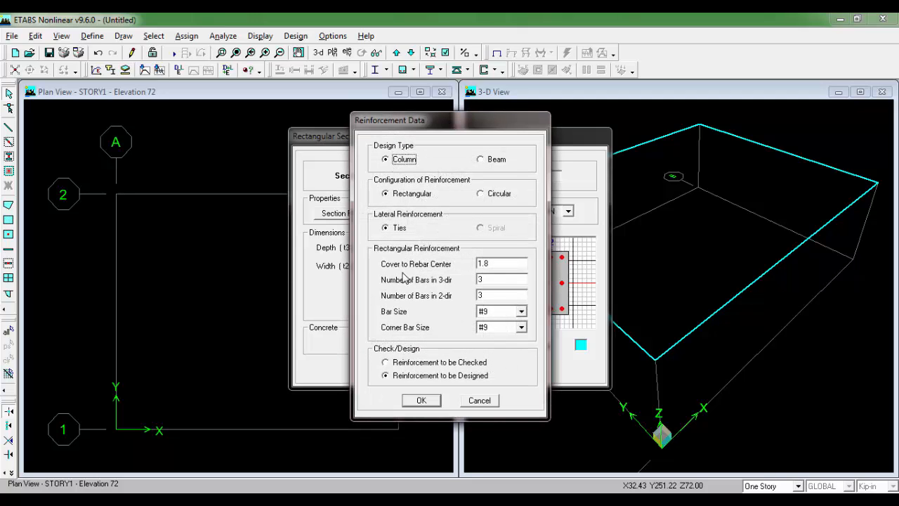
pyautogui.doubleClick(499, 262)
pyautogui.write('2.5')
pyautogui.click(422, 402)
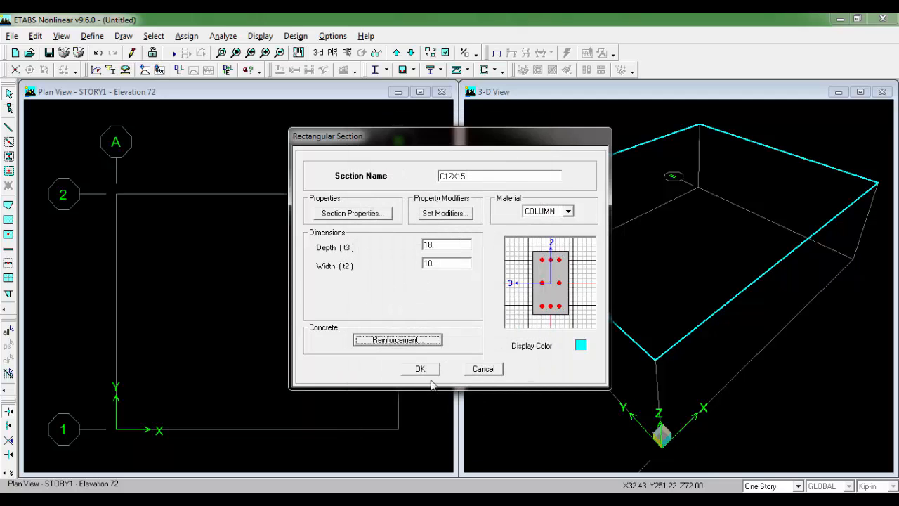
pyautogui.click(421, 370)
# - Add a rectangular frame section named C12X18 with the COLUMN material and a width of 12 in
pyautogui.click(495, 247)
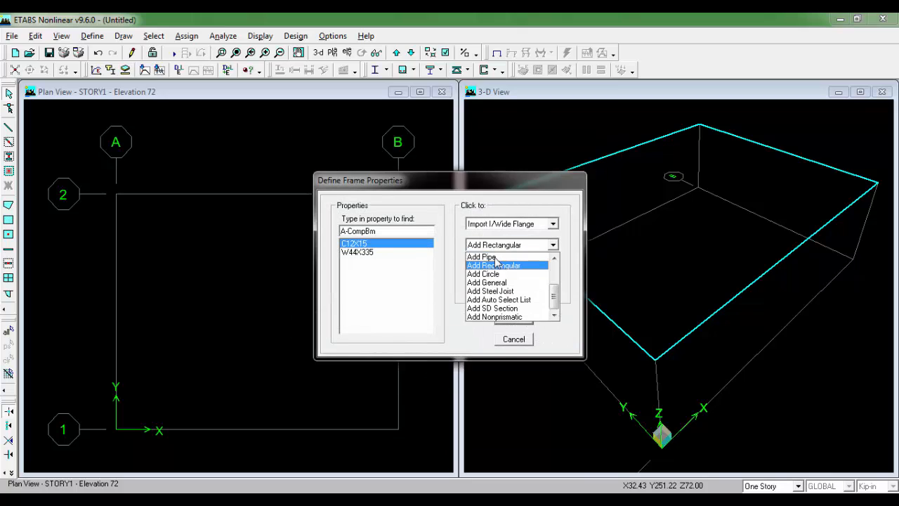
pyautogui.click(497, 265)
pyautogui.write('C12X1')
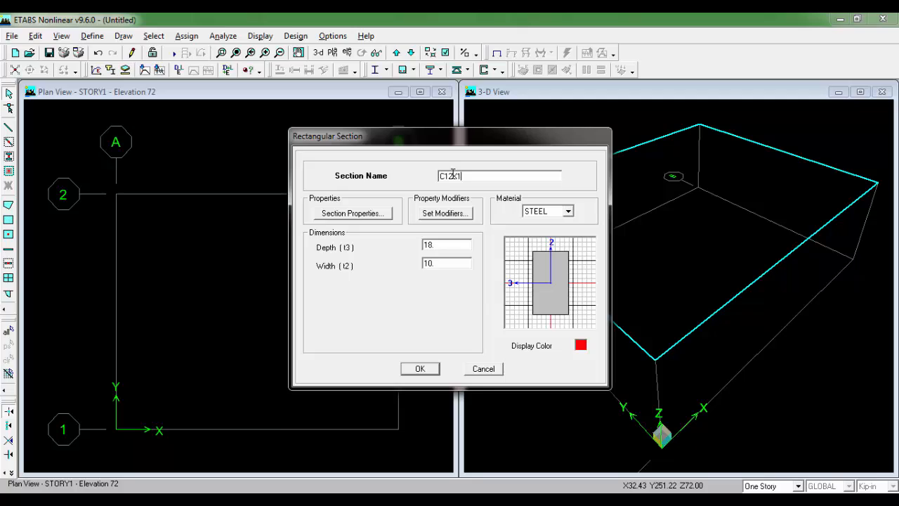
pyautogui.write('8')
pyautogui.click(568, 211)
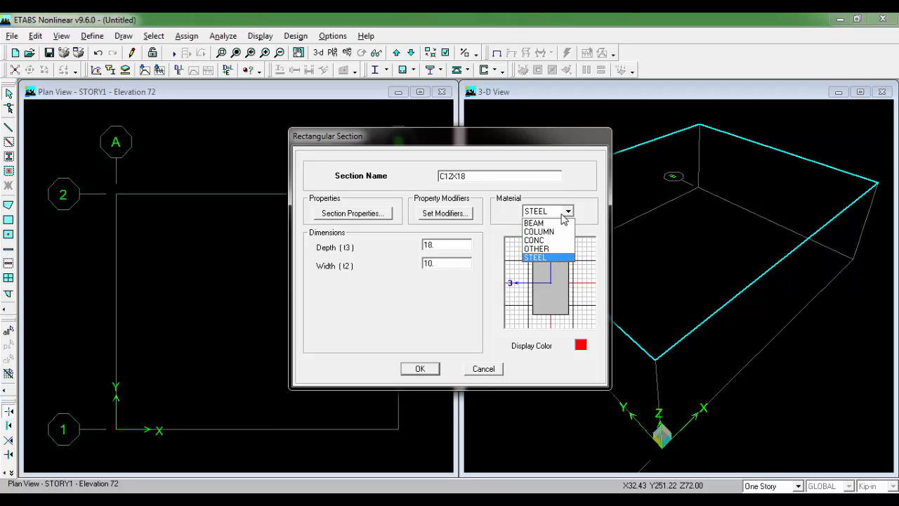
pyautogui.click(545, 240)
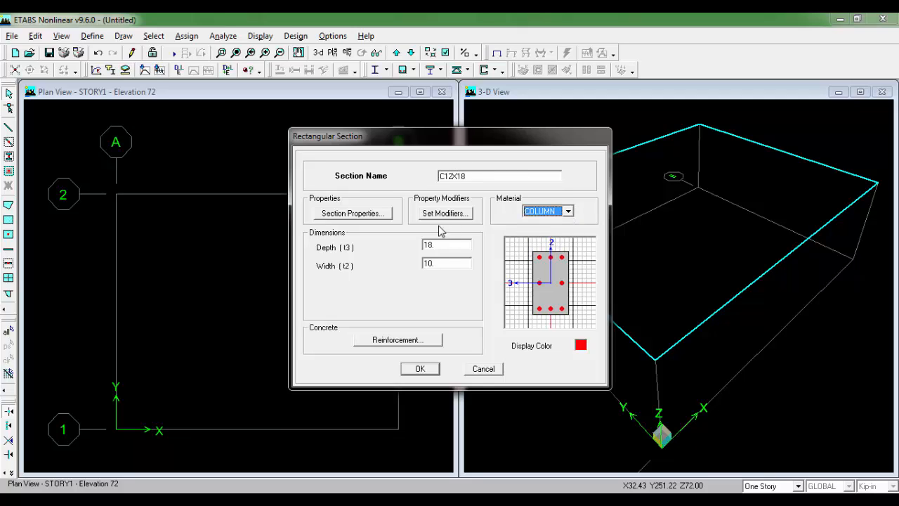
pyautogui.doubleClick(444, 264)
pyautogui.write('12')
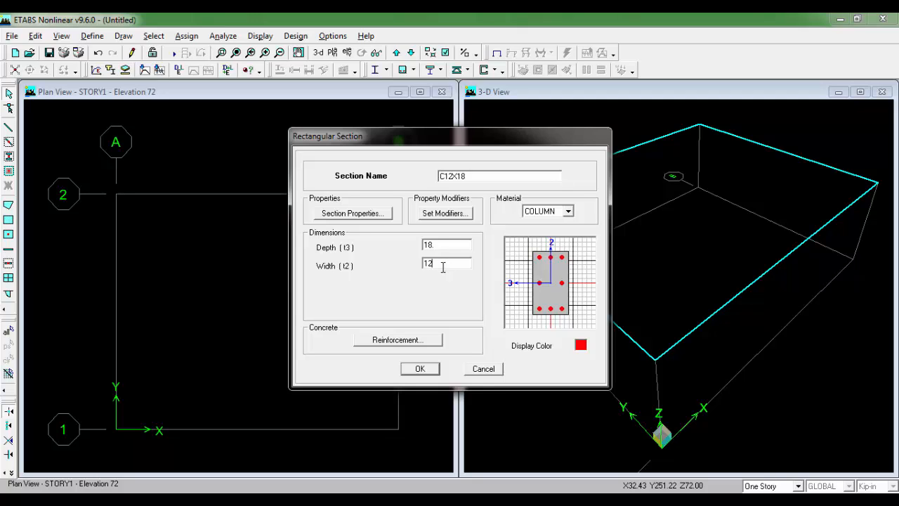
# - Set the C12X18 column reinforcement's cover to rebar center to 2.5 in and accept the section
pyautogui.click(374, 339)
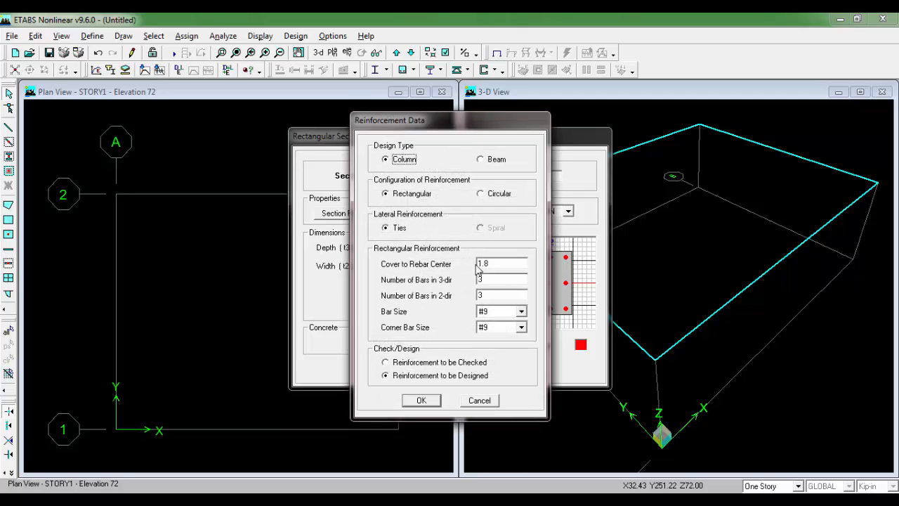
pyautogui.doubleClick(500, 264)
pyautogui.write('2.5')
pyautogui.click(421, 400)
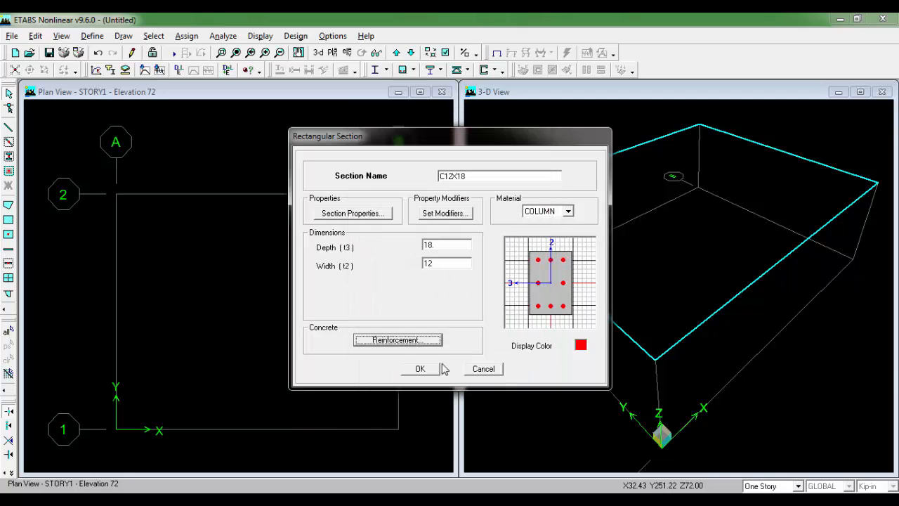
pyautogui.click(420, 368)
# - Add a rectangular frame section, check the beam size in the 2story sketch, name it B10X18 and assign the BEAM material
pyautogui.click(532, 245)
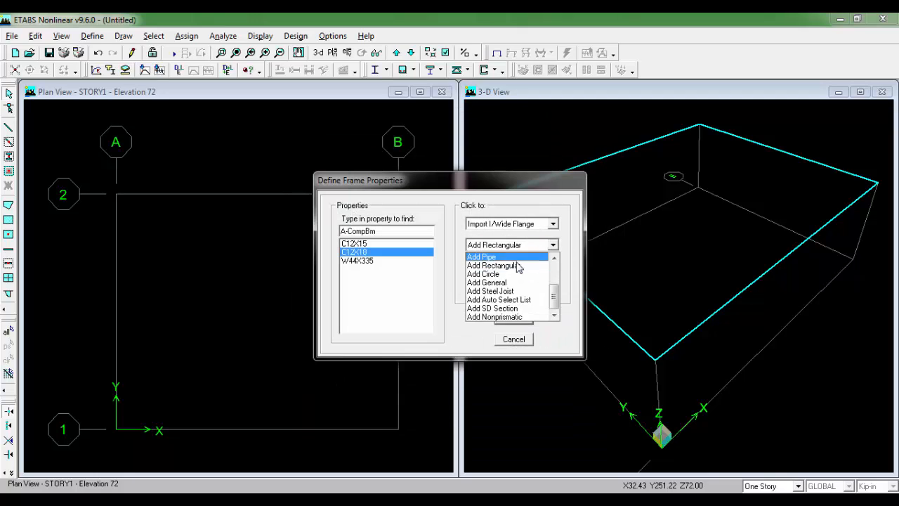
pyautogui.click(519, 270)
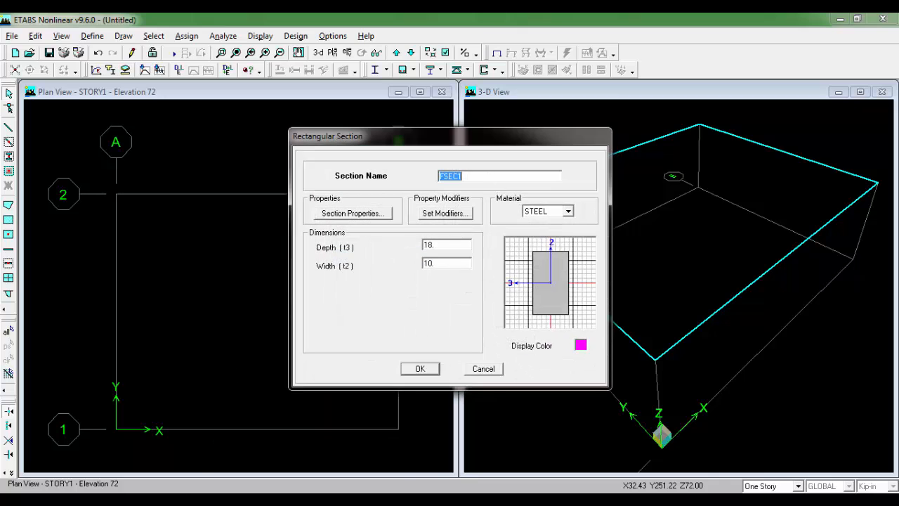
pyautogui.hotkey('alt', 'Tab')
pyautogui.moveTo(443, 181); pyautogui.dragTo(436, 443)
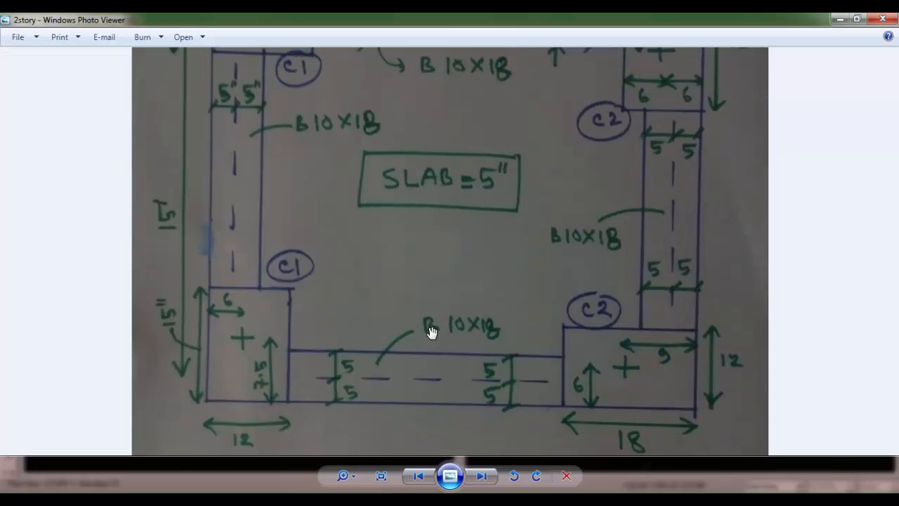
pyautogui.scroll(-2, 432, 332)
pyautogui.hotkey('alt', 'Tab')
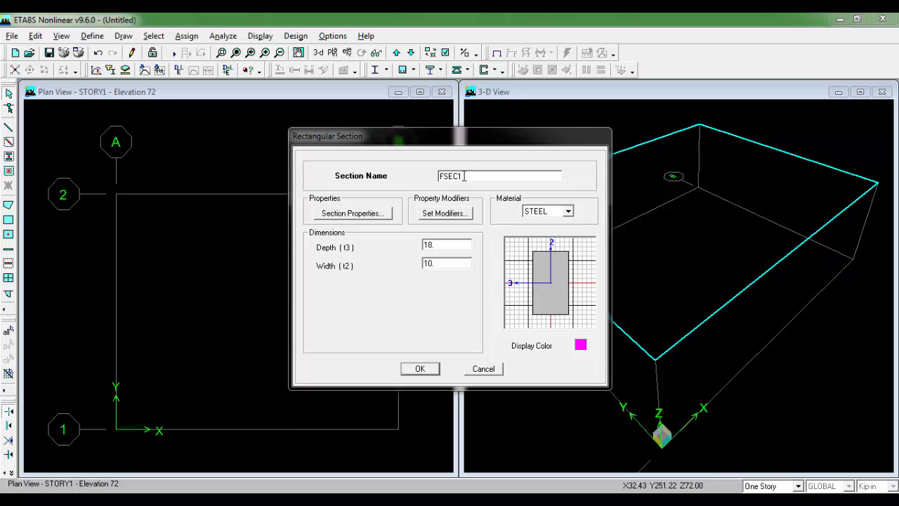
pyautogui.moveTo(465, 176); pyautogui.dragTo(430, 181)
pyautogui.write('B10X18')
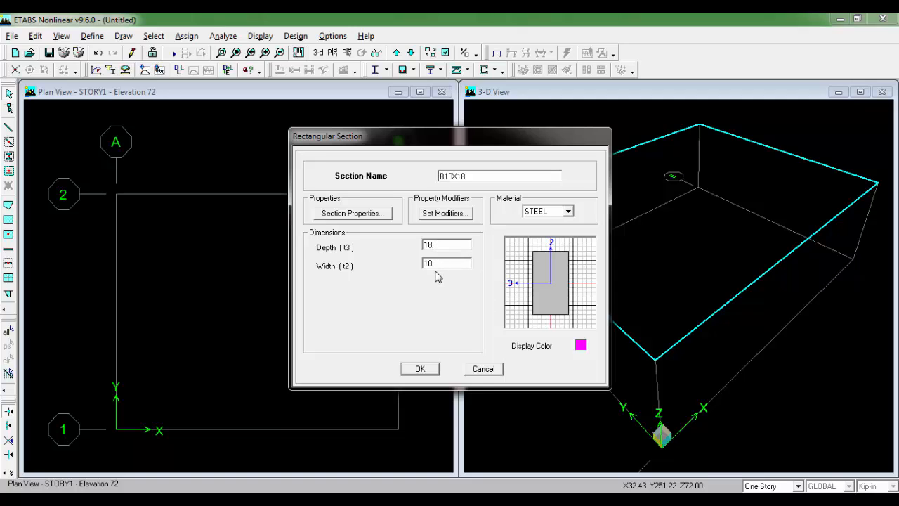
pyautogui.click(569, 211)
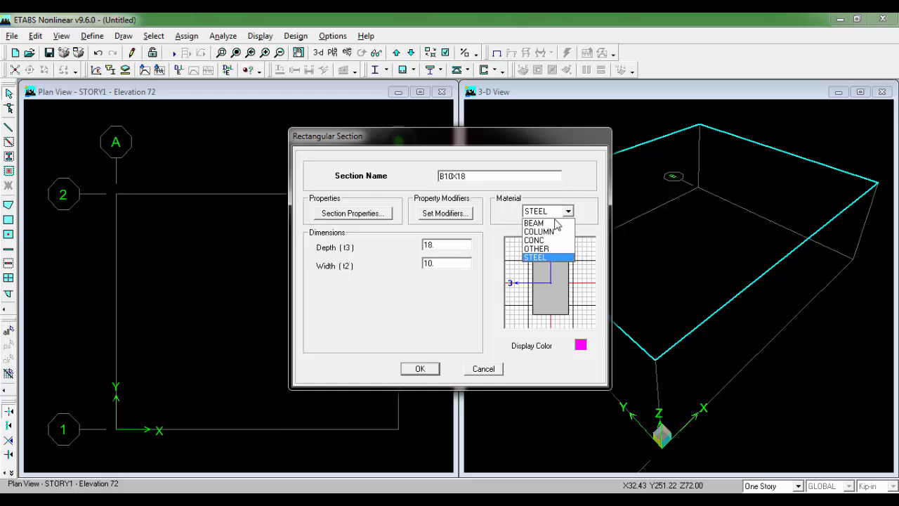
pyautogui.click(537, 223)
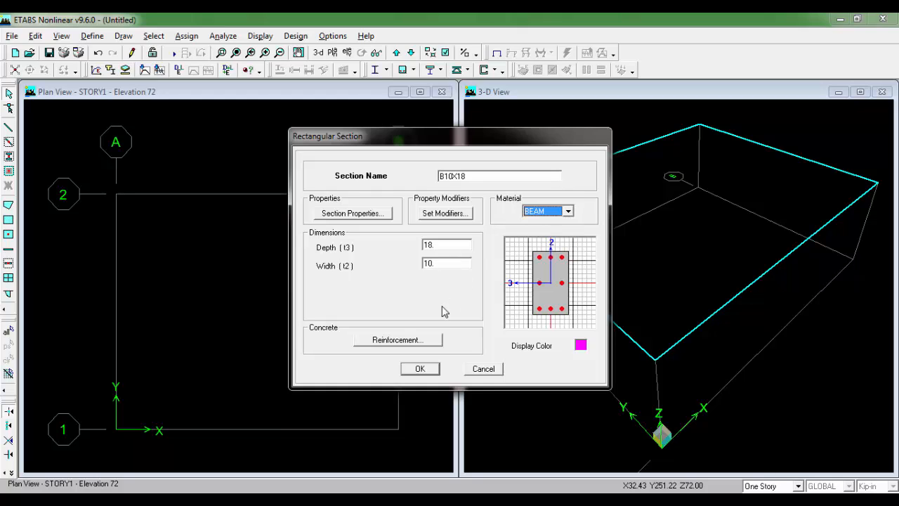
# - Set the B10X18 reinforcement to Beam design type with 2 in top and bottom cover, and accept the frame section definitions
pyautogui.click(427, 341)
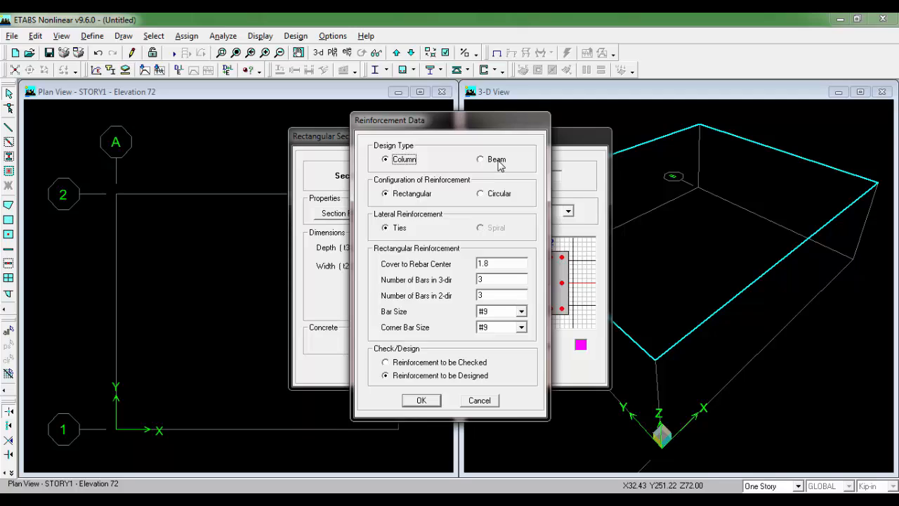
pyautogui.click(482, 159)
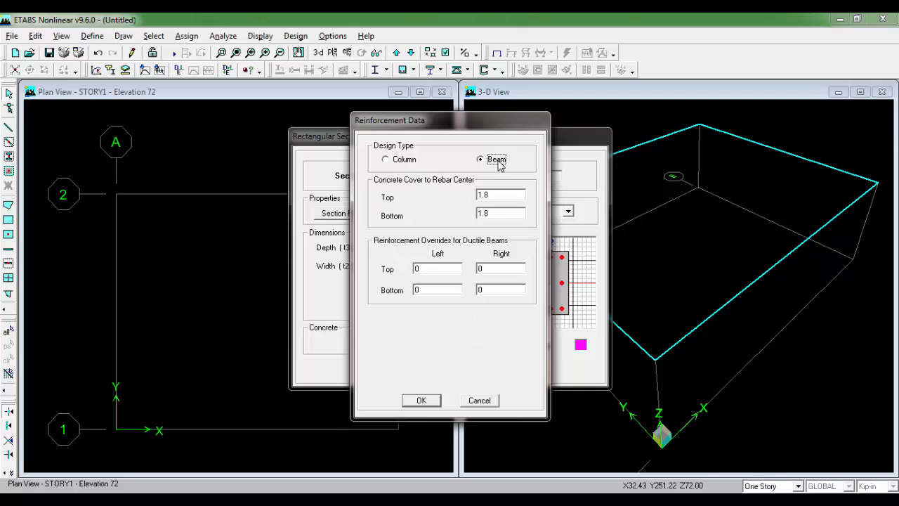
pyautogui.click(492, 198)
pyautogui.write('2')
pyautogui.click(495, 214)
pyautogui.write('2')
pyautogui.click(435, 403)
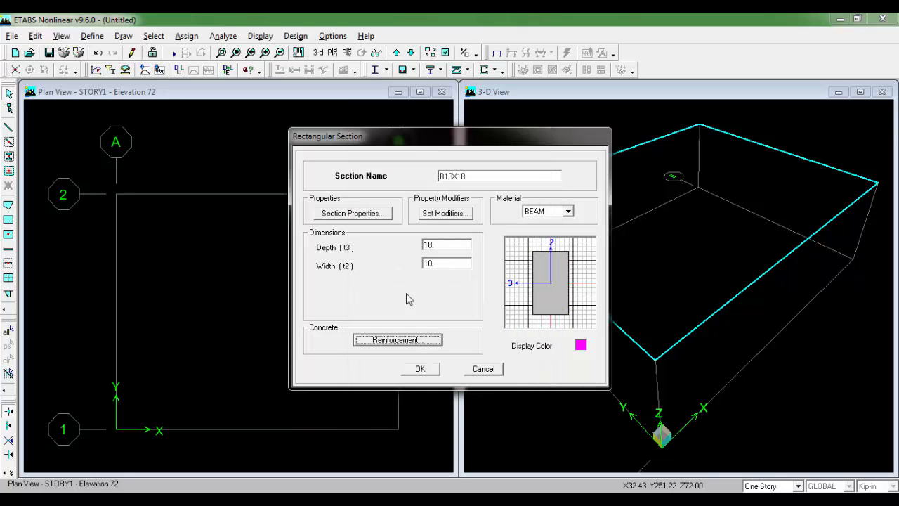
pyautogui.click(419, 369)
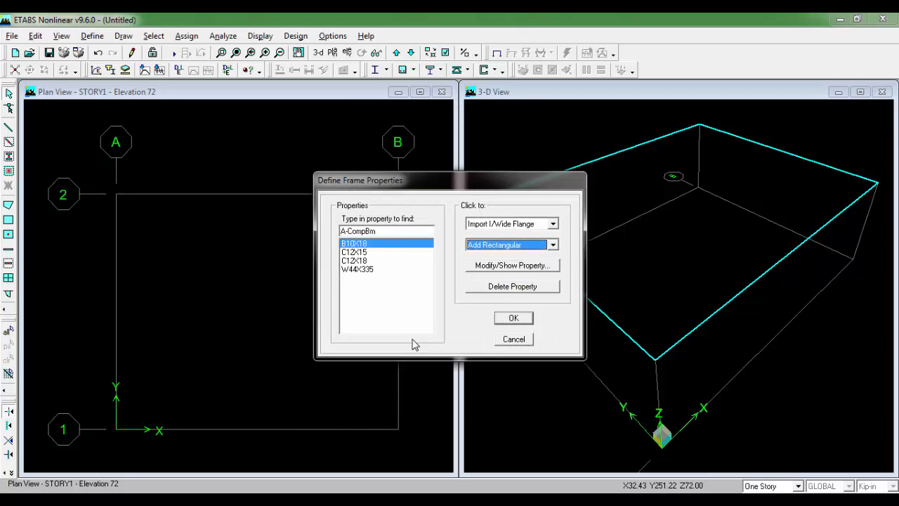
pyautogui.click(506, 320)
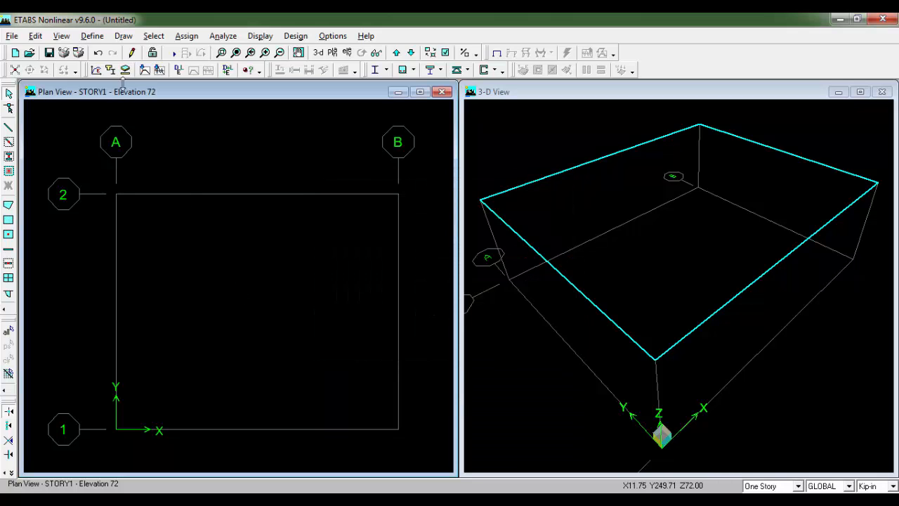
# - Add a slab section, check the slab thickness in the 2story sketch, and name the section SLAB5
pyautogui.click(92, 35)
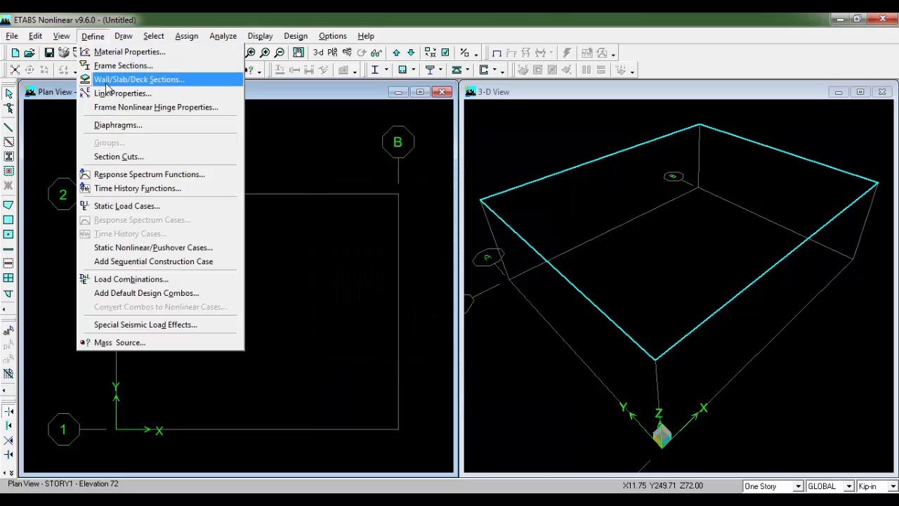
pyautogui.click(166, 84)
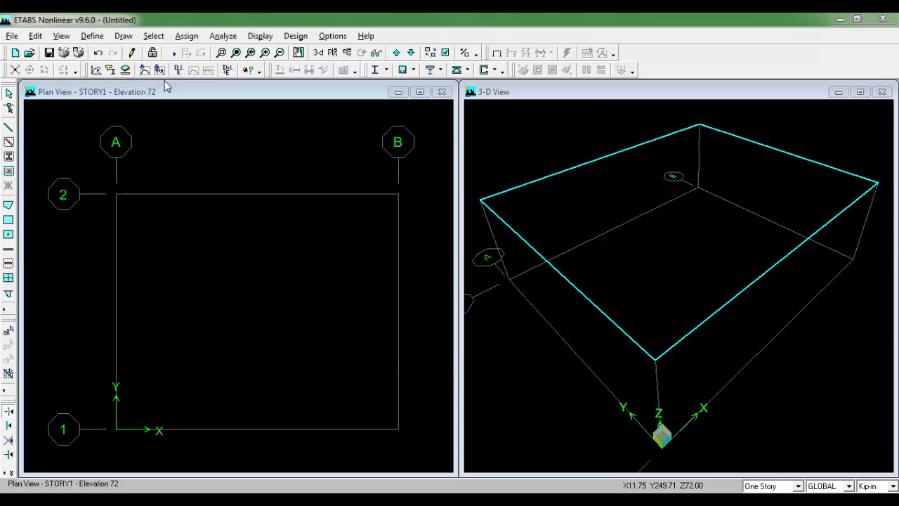
pyautogui.click(508, 225)
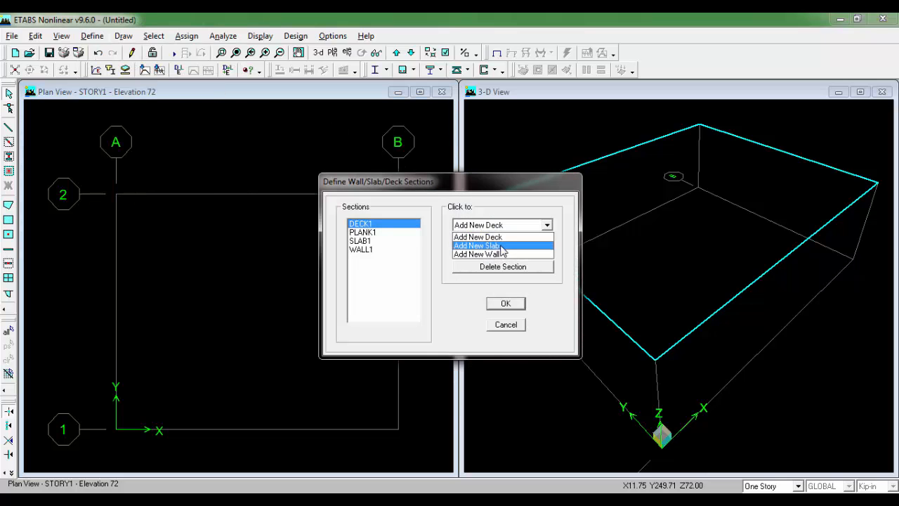
pyautogui.click(501, 246)
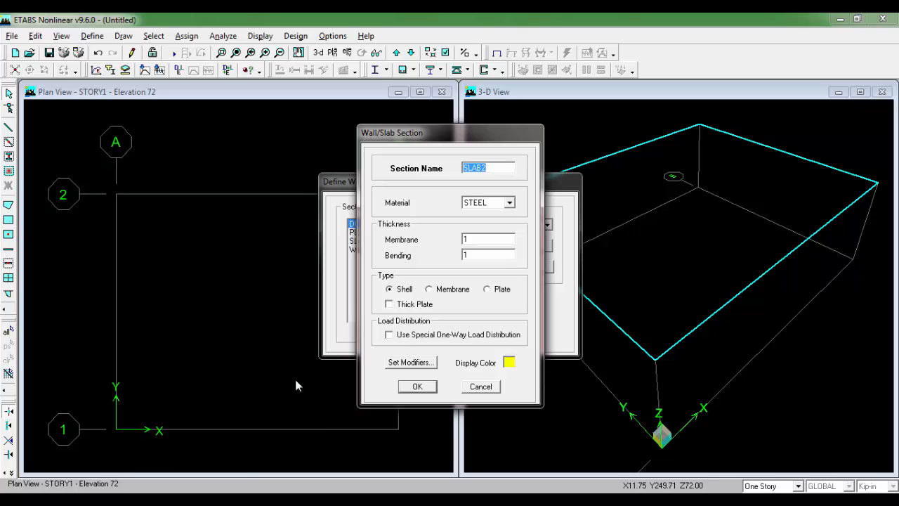
pyautogui.hotkey('alt', 'Tab')
pyautogui.moveTo(381, 168); pyautogui.dragTo(488, 241)
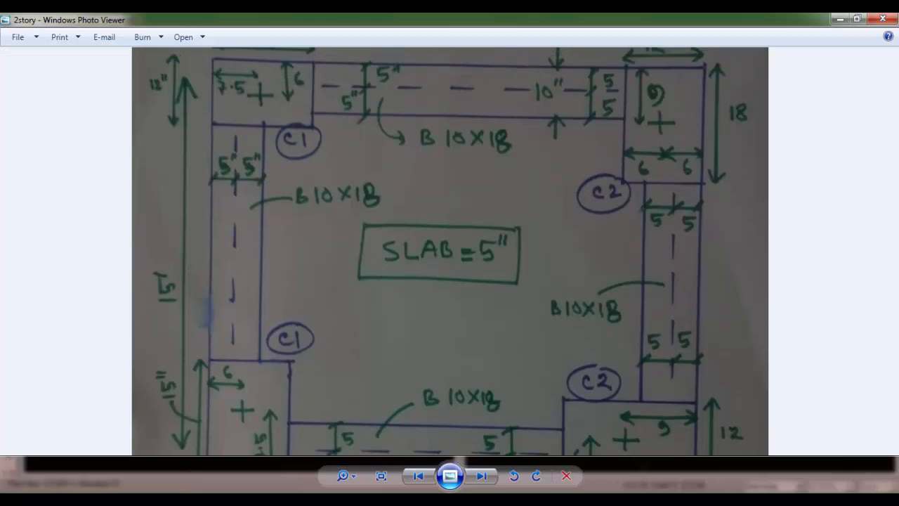
pyautogui.hotkey('alt', 'Tab')
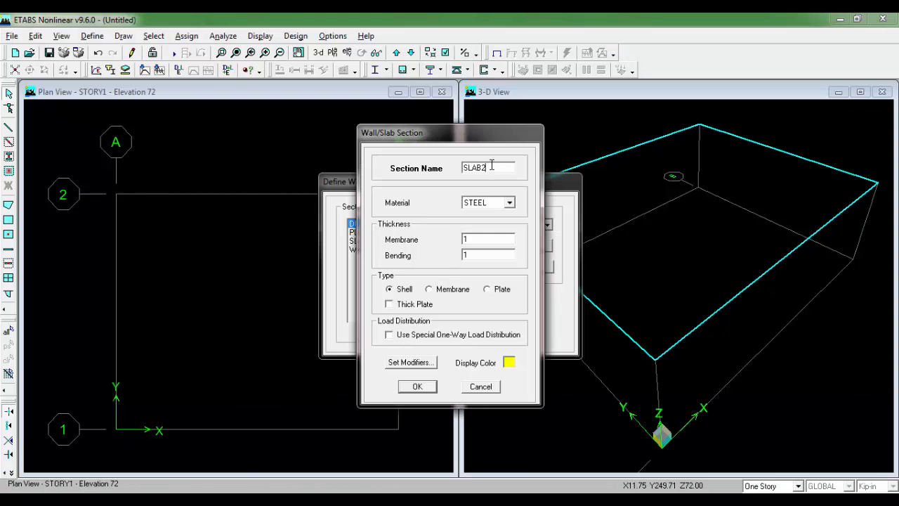
# - Assign the BEAM material to SLAB5, set its thickness to 5 in, and accept the slab section definitions
pyautogui.click(509, 202)
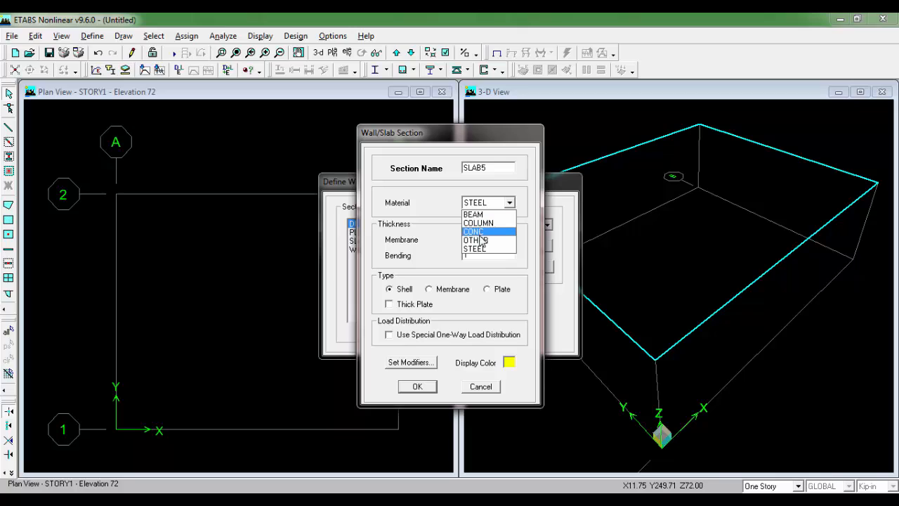
pyautogui.click(480, 213)
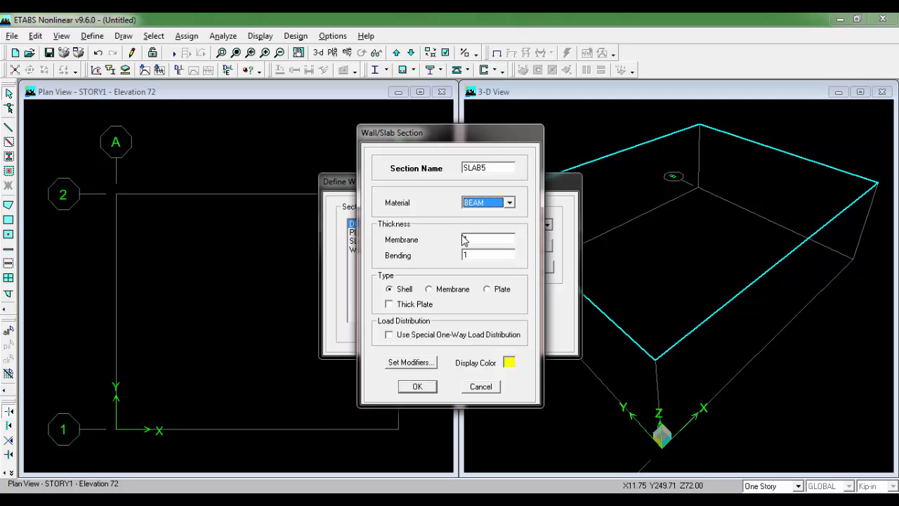
pyautogui.click(464, 239)
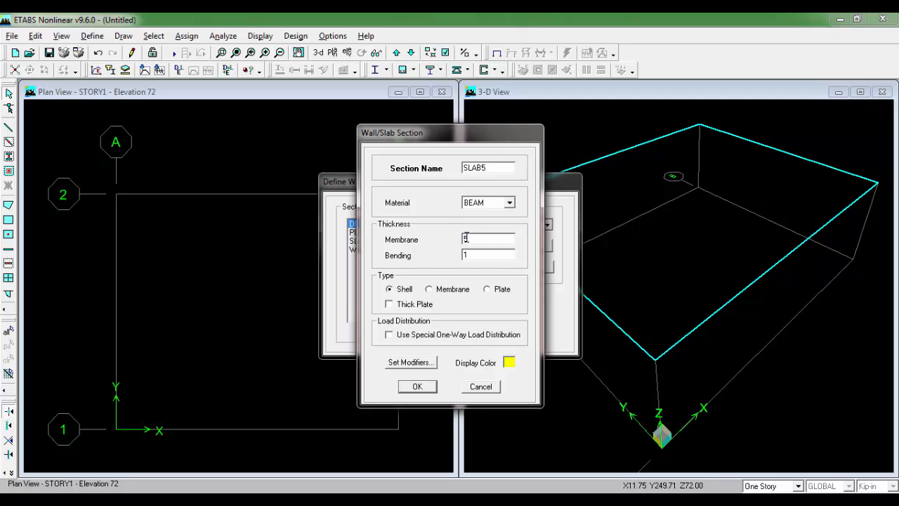
pyautogui.press('Tab')
pyautogui.click(411, 386)
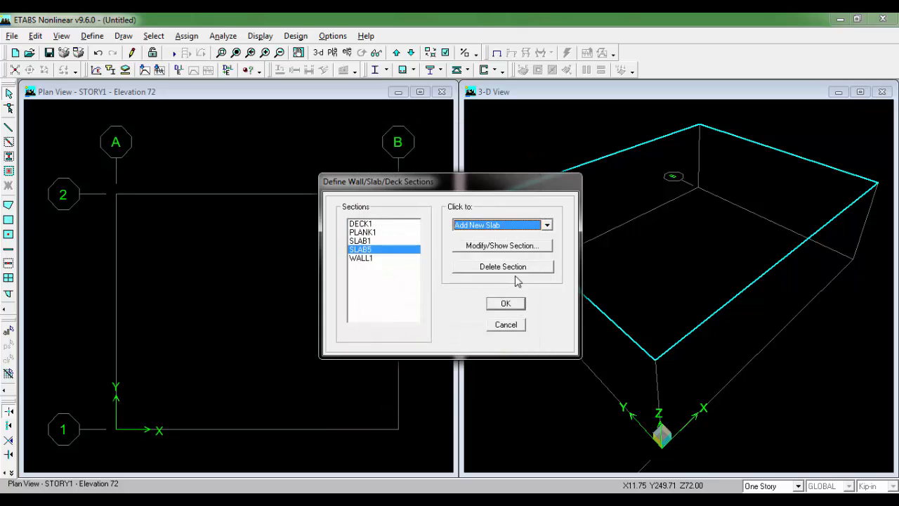
pyautogui.click(495, 302)
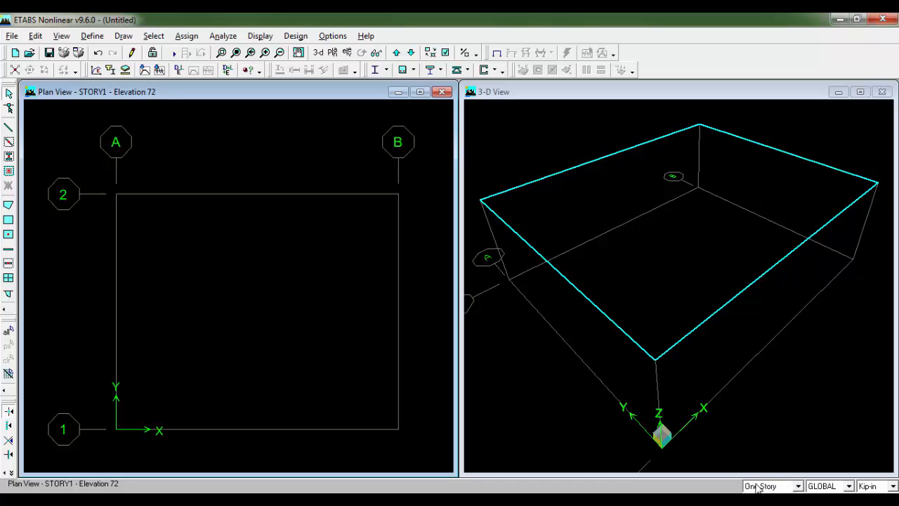
# - Make drawing apply to All Stories and start placing columns in plan with the C12X15 property
pyautogui.click(787, 487)
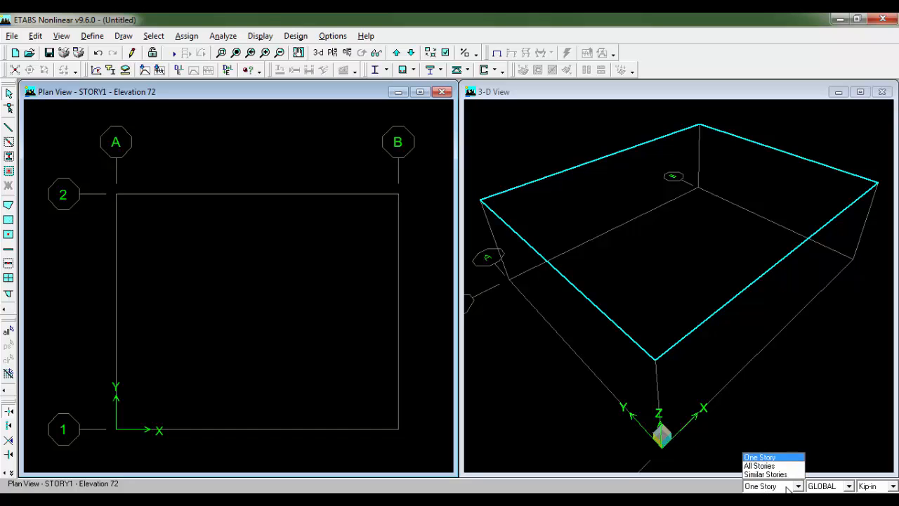
pyautogui.click(769, 466)
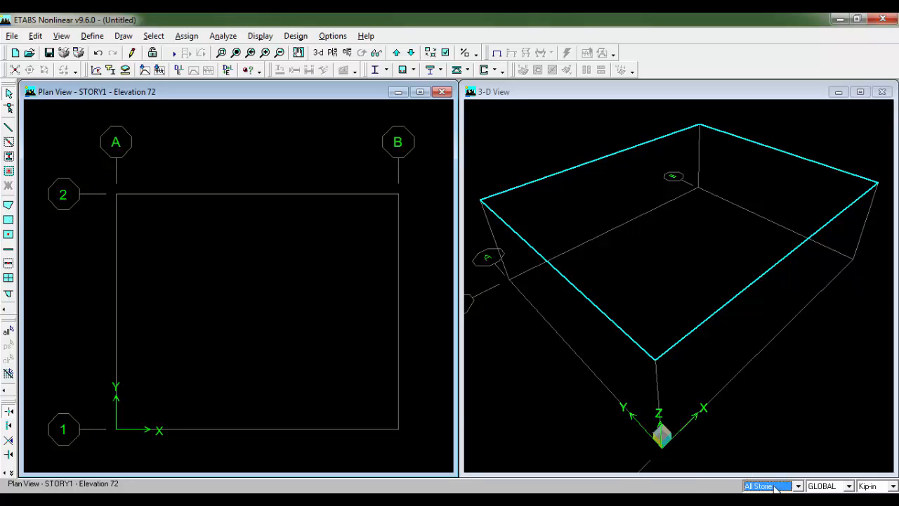
pyautogui.click(9, 157)
pyautogui.moveTo(424, 220)
pyautogui.mouseDown()
pyautogui.moveTo(492, 226)
pyautogui.moveTo(602, 214)
pyautogui.mouseUp()
pyautogui.click(650, 224)
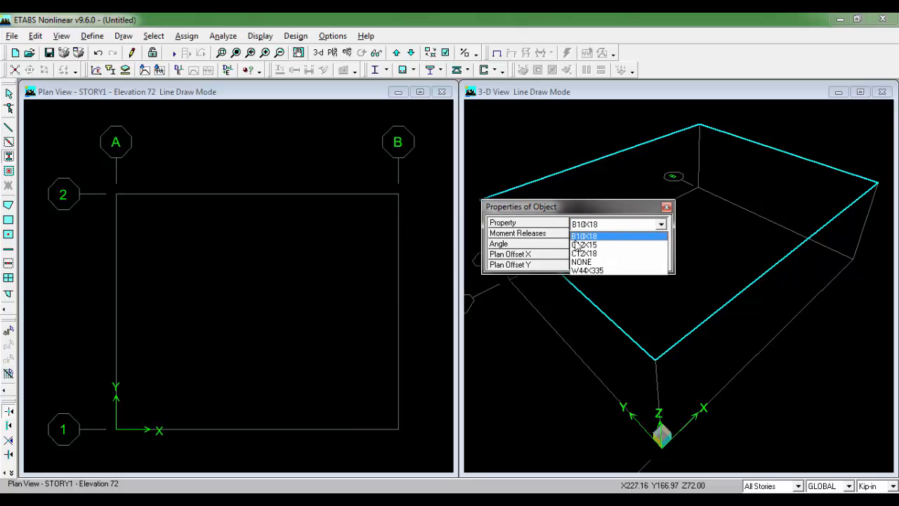
pyautogui.click(580, 244)
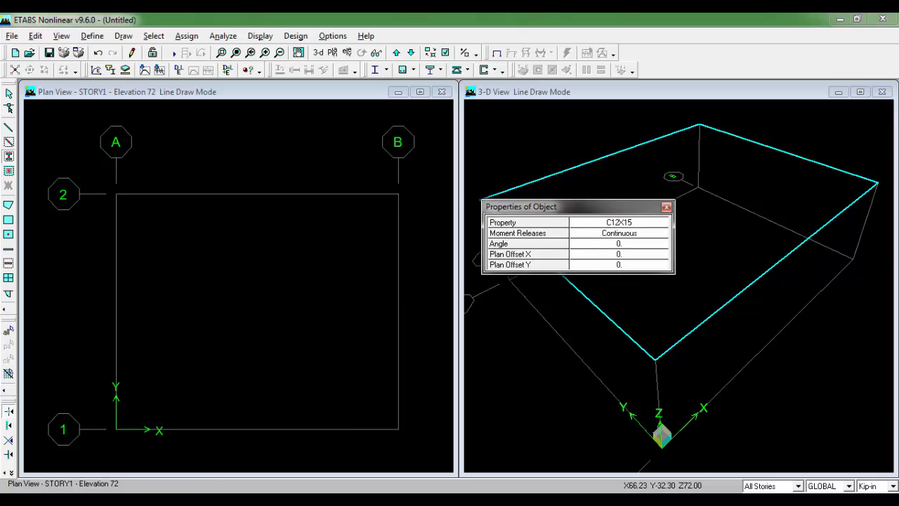
# - Check the upper C1 column's orientation in the 2story sketch and place a C12X15 column at grid intersection A-2
pyautogui.hotkey('alt', 'Tab')
pyautogui.moveTo(187, 207); pyautogui.dragTo(186, 301)
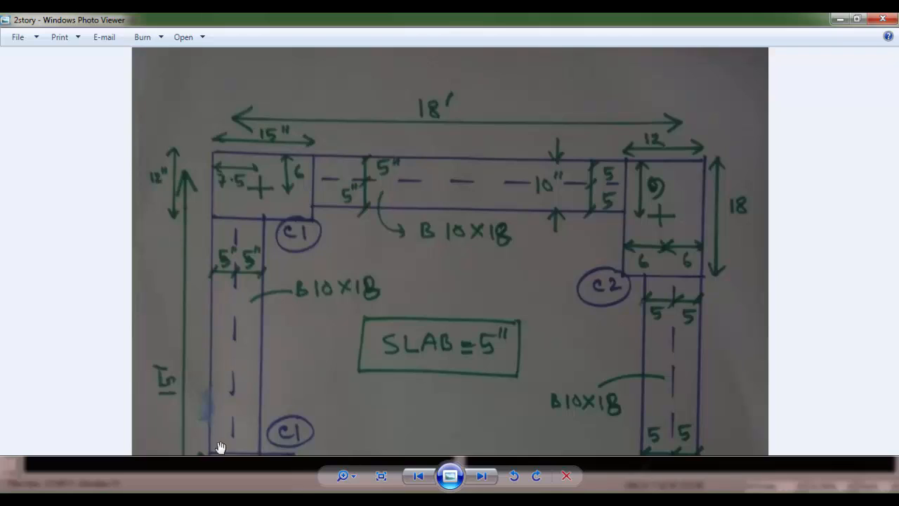
pyautogui.hotkey('alt', 'Tab')
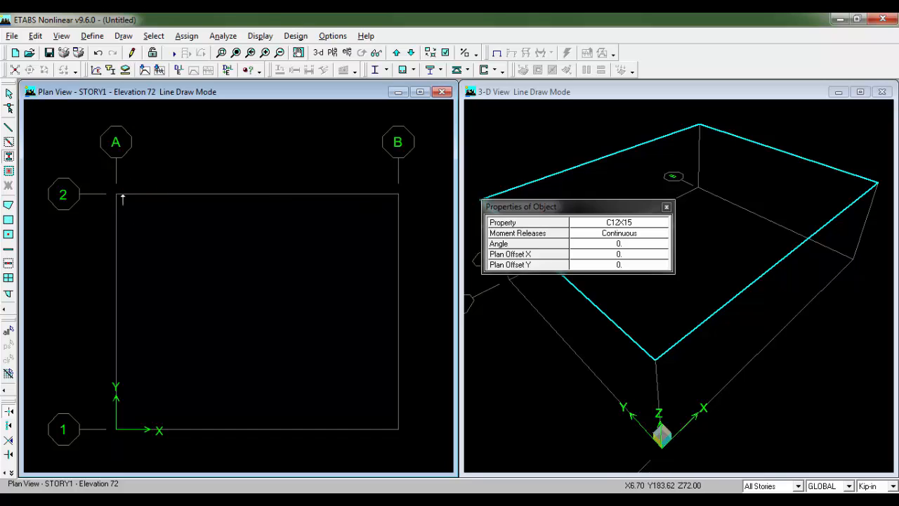
pyautogui.click(116, 195)
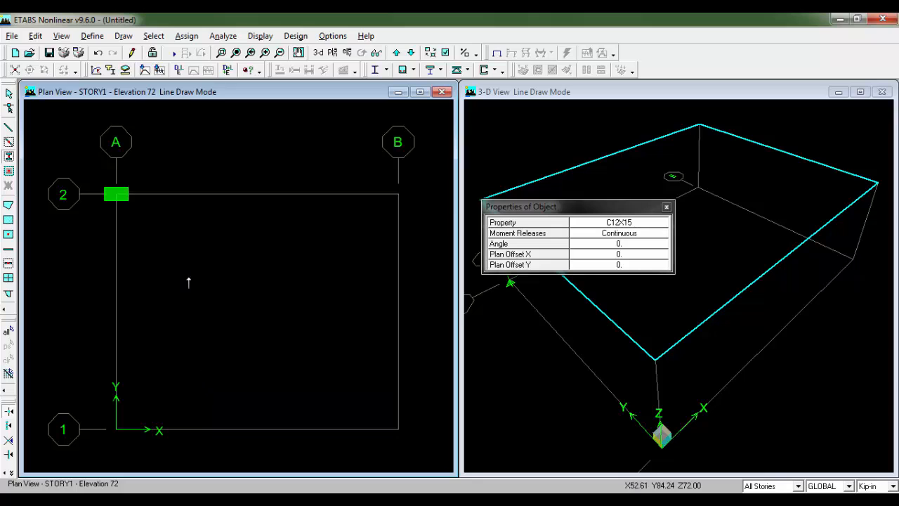
# - Check the lower C1 column in the 2story sketch and place a C12X15 column with a 90° angle at A-1
pyautogui.hotkey('alt', 'Tab')
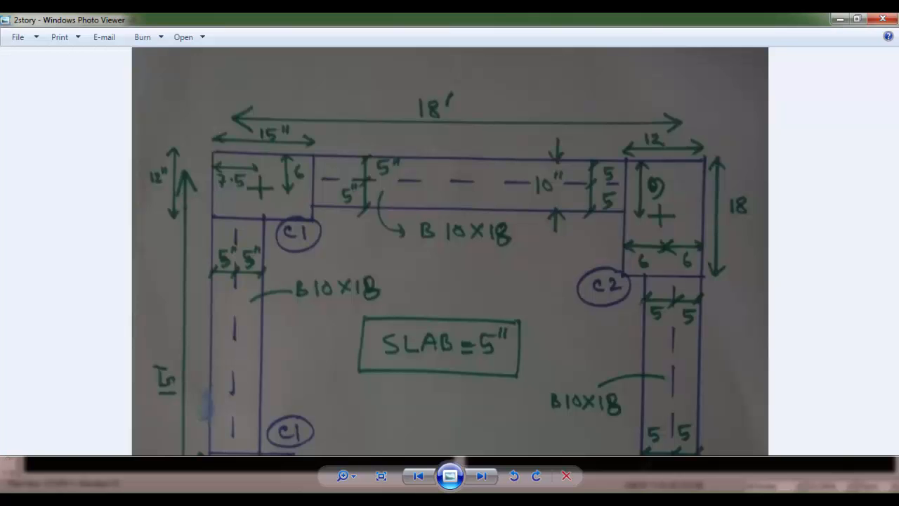
pyautogui.moveTo(264, 390); pyautogui.dragTo(303, 140)
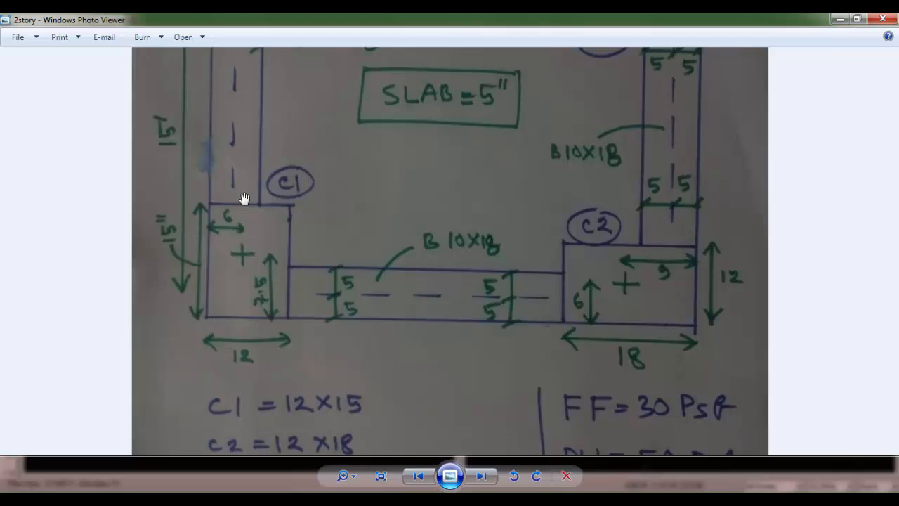
pyautogui.moveTo(246, 199)
pyautogui.mouseDown()
pyautogui.moveTo(297, 421)
pyautogui.moveTo(283, 199)
pyautogui.moveTo(267, 120)
pyautogui.mouseUp()
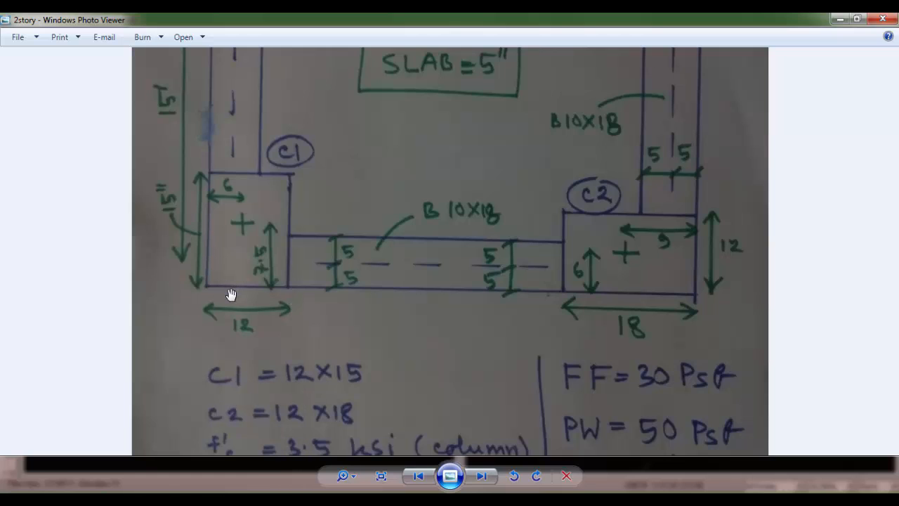
pyautogui.click(225, 499)
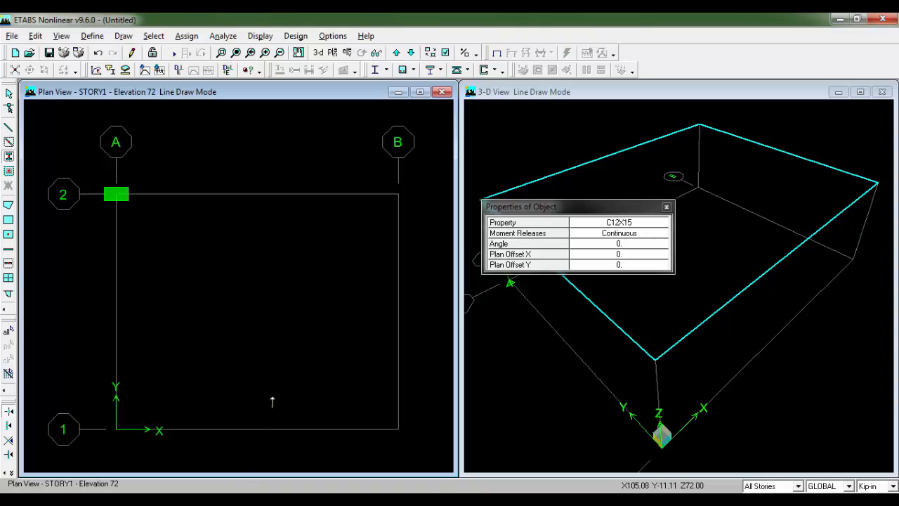
pyautogui.moveTo(518, 207); pyautogui.dragTo(519, 198)
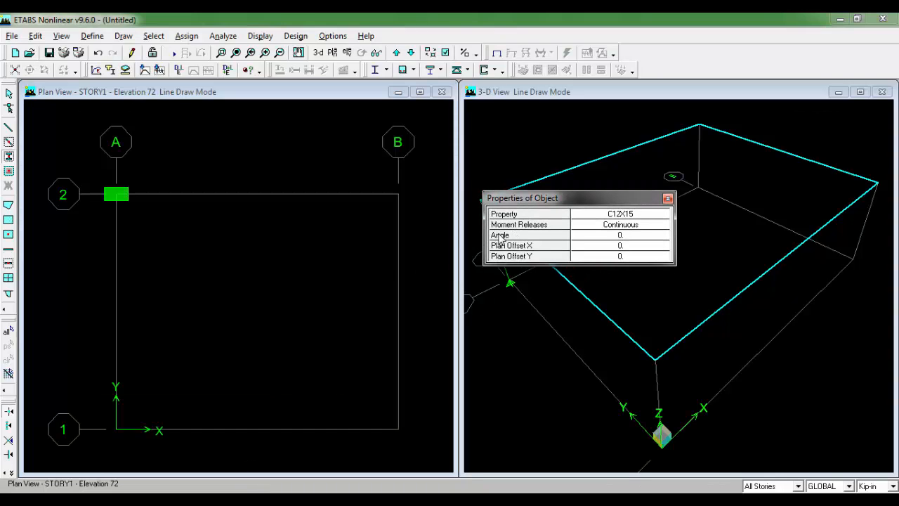
pyautogui.click(621, 236)
pyautogui.click(118, 434)
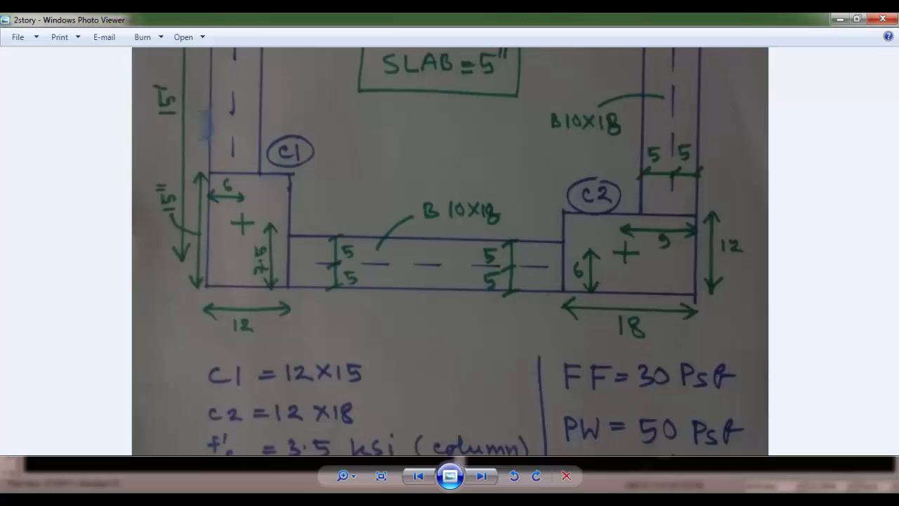
# - Check the C2 columns in the 2story sketch and place a C12X18 column with angle 0 at grid intersection B-1
pyautogui.moveTo(502, 219); pyautogui.dragTo(500, 63)
pyautogui.moveTo(440, 331); pyautogui.dragTo(432, 437)
pyautogui.moveTo(685, 282); pyautogui.dragTo(669, 176)
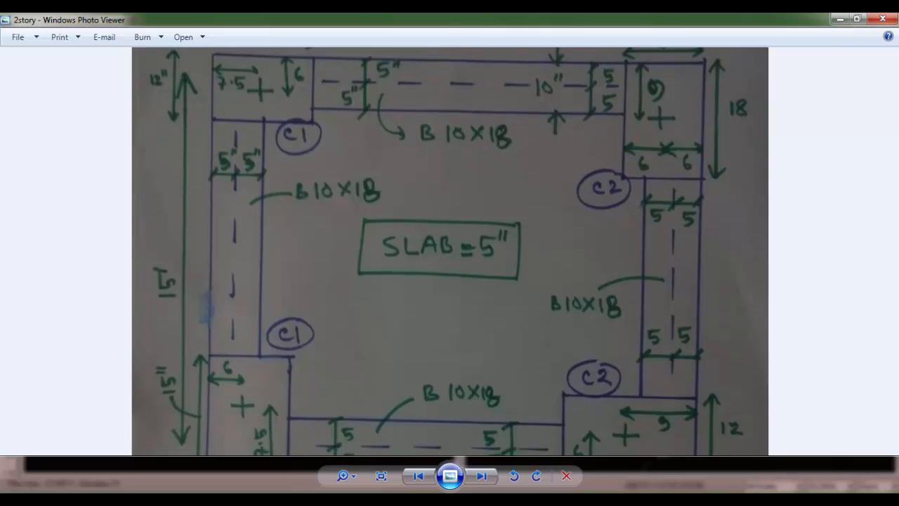
pyautogui.moveTo(368, 233); pyautogui.dragTo(258, 486)
pyautogui.moveTo(369, 344)
pyautogui.mouseDown()
pyautogui.moveTo(372, 215)
pyautogui.moveTo(335, 419)
pyautogui.mouseUp()
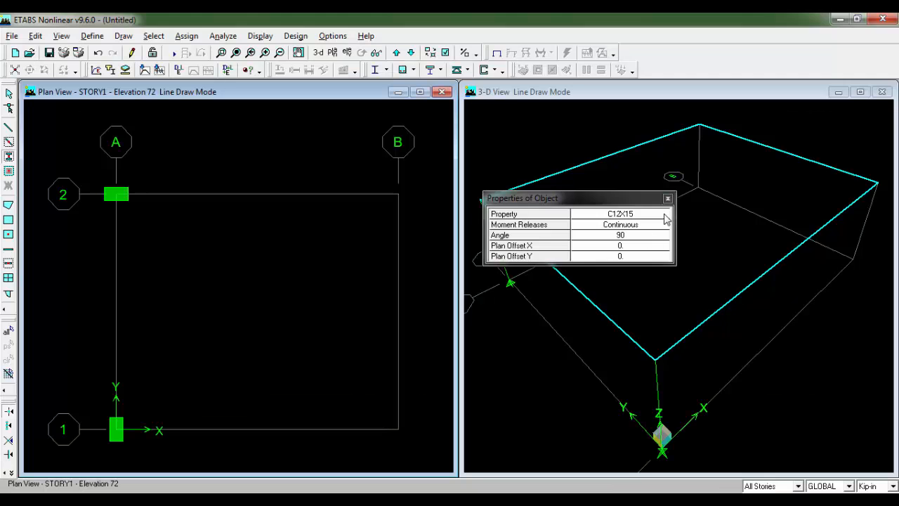
pyautogui.click(666, 219)
pyautogui.click(663, 216)
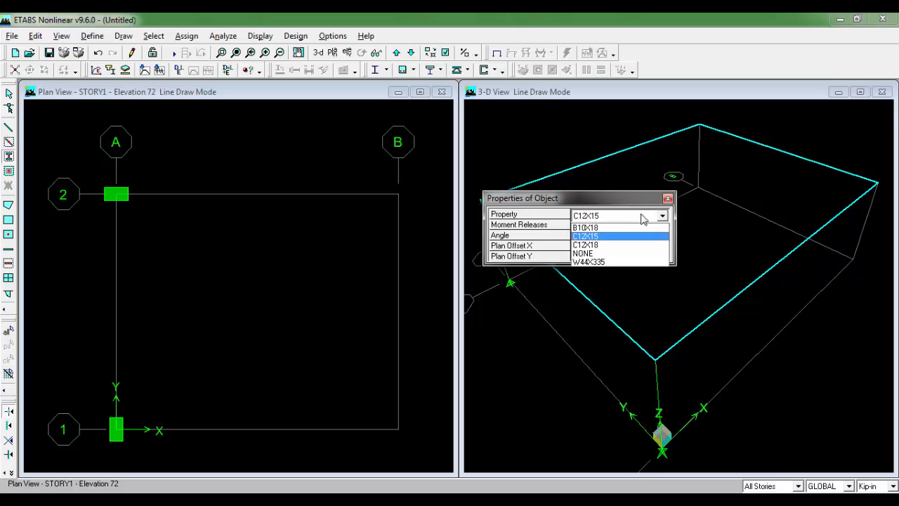
pyautogui.click(596, 245)
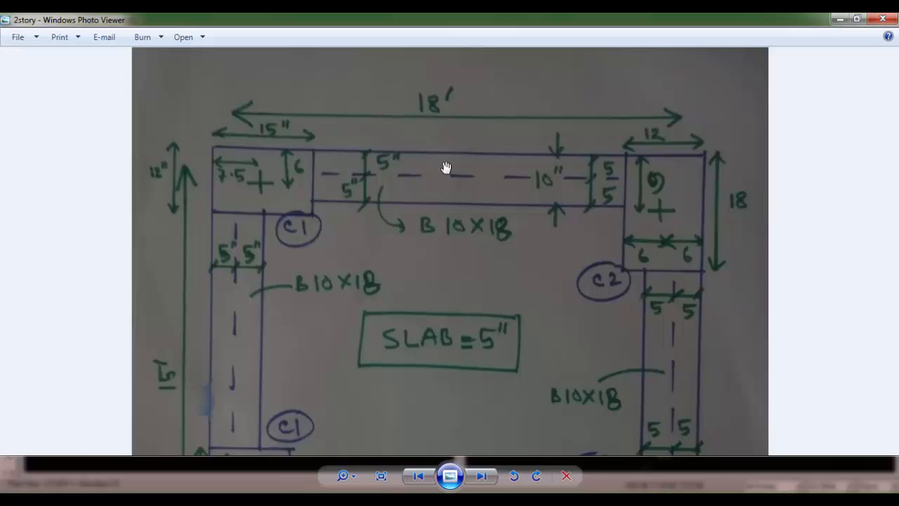
pyautogui.moveTo(496, 306)
pyautogui.mouseDown()
pyautogui.moveTo(442, 161)
pyautogui.moveTo(442, 72)
pyautogui.mouseUp()
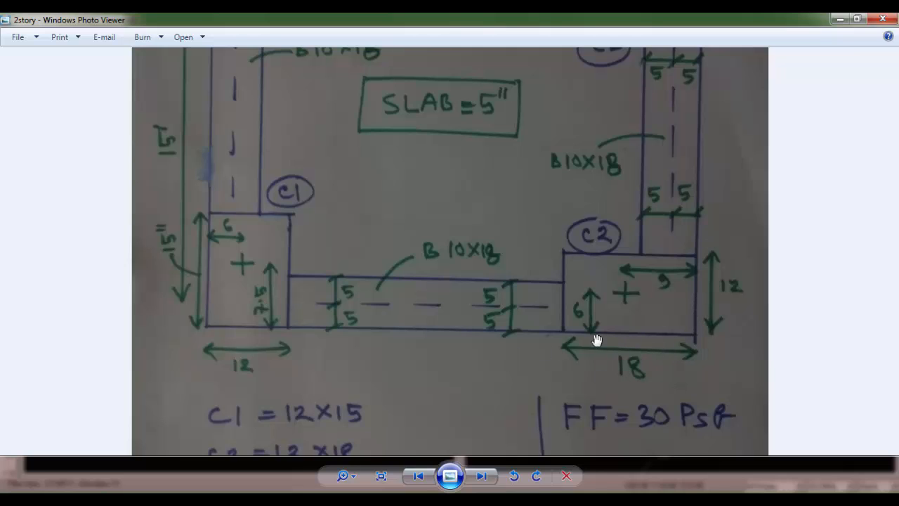
pyautogui.hotkey('alt', 'Tab')
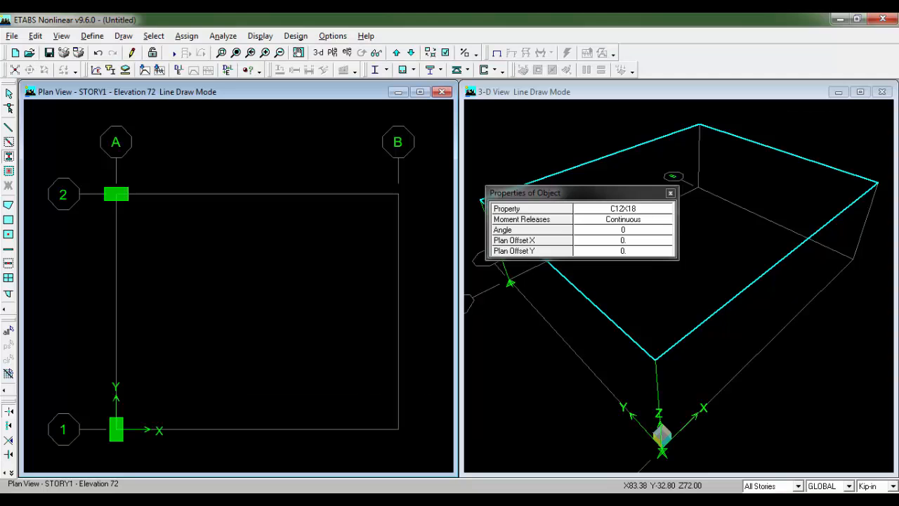
pyautogui.click(399, 430)
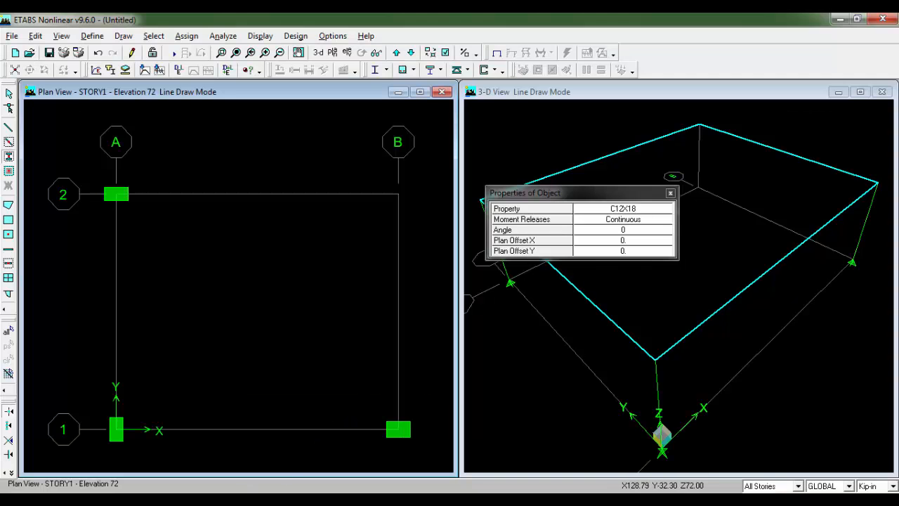
# - Check the upper C2 column in the 2story sketch and place a C12X18 column with a 90° angle at B-2
pyautogui.hotkey('alt', 'Tab')
pyautogui.moveTo(583, 211); pyautogui.dragTo(547, 409)
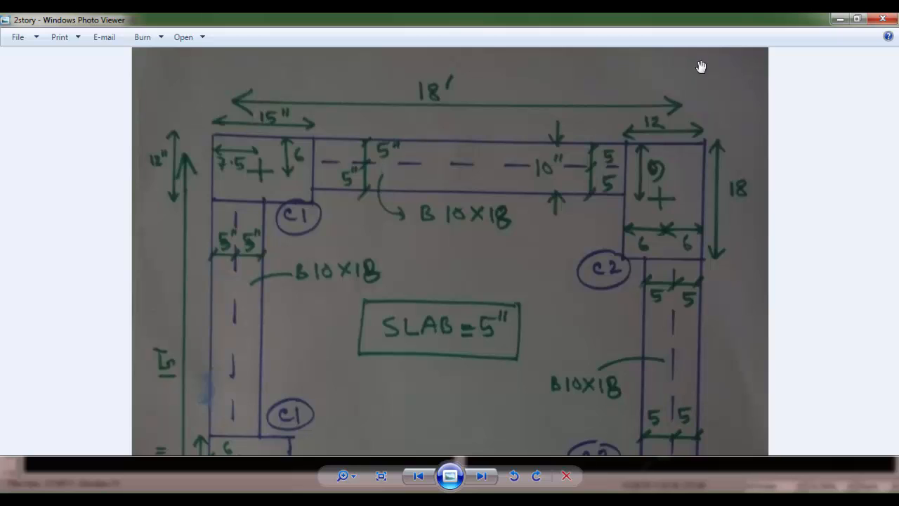
pyautogui.hotkey('alt', 'Tab')
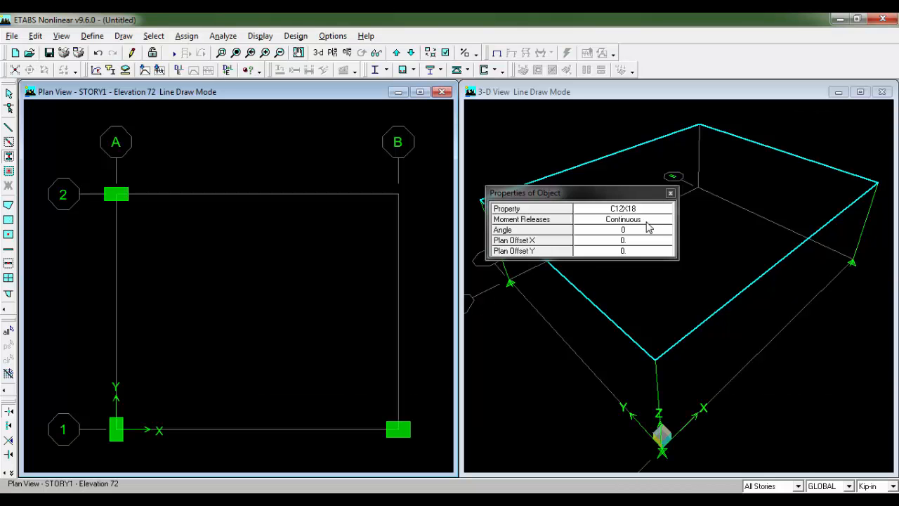
pyautogui.click(628, 230)
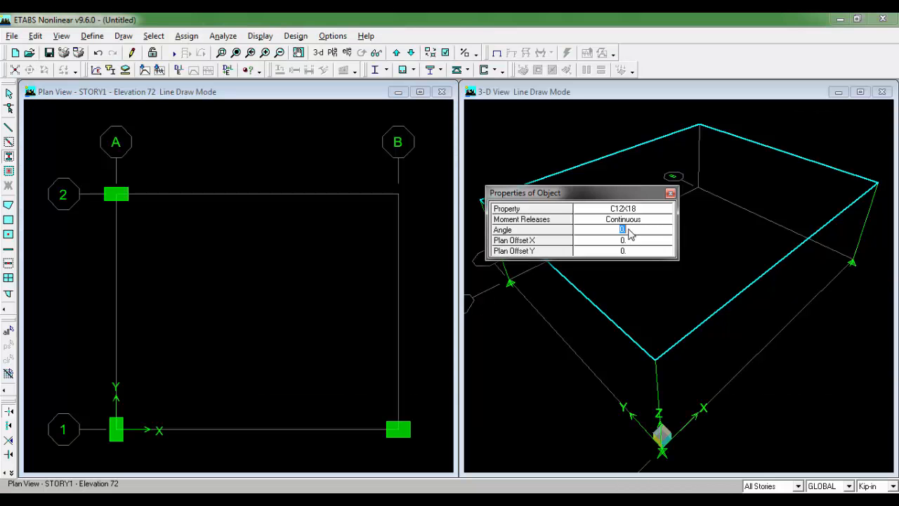
pyautogui.click(398, 194)
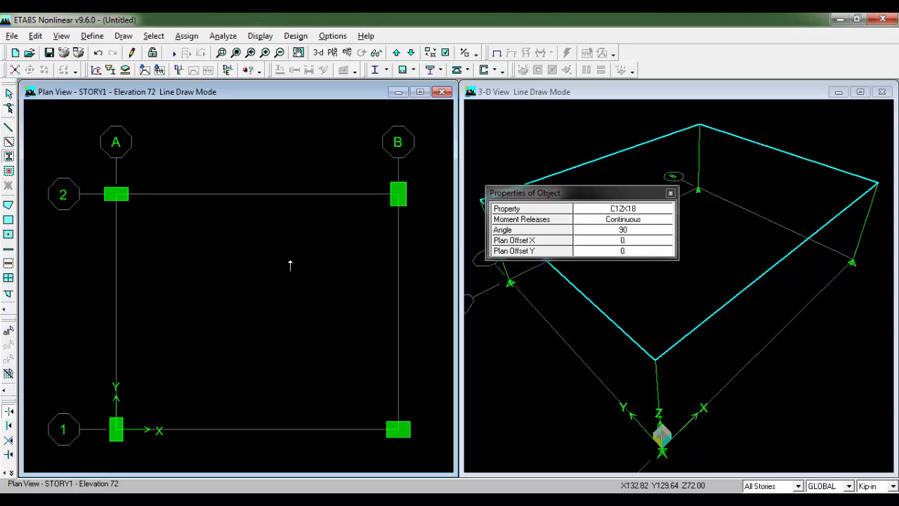
# - End column drawing, open the frame insertion point settings for column A-2 and set the offset coordinate system to Global
pyautogui.press('Escape')
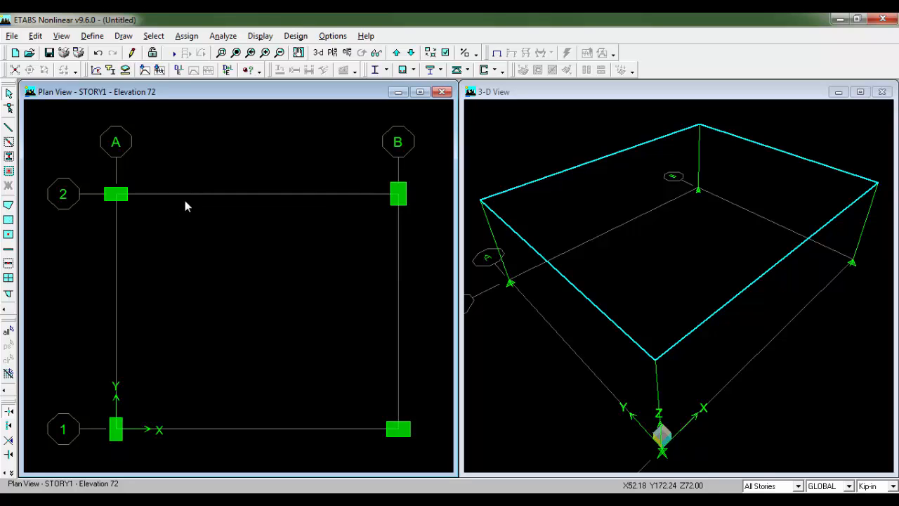
pyautogui.moveTo(88, 172); pyautogui.dragTo(145, 217)
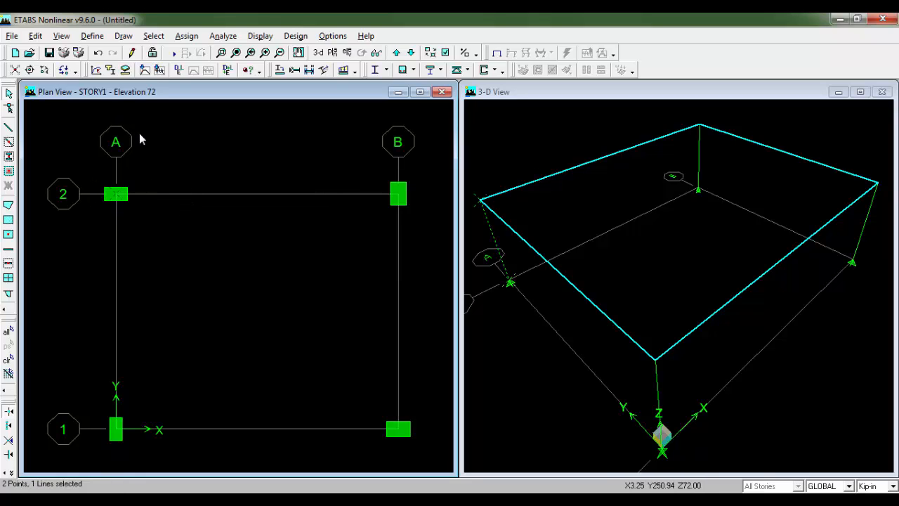
pyautogui.click(187, 36)
pyautogui.moveTo(223, 67)
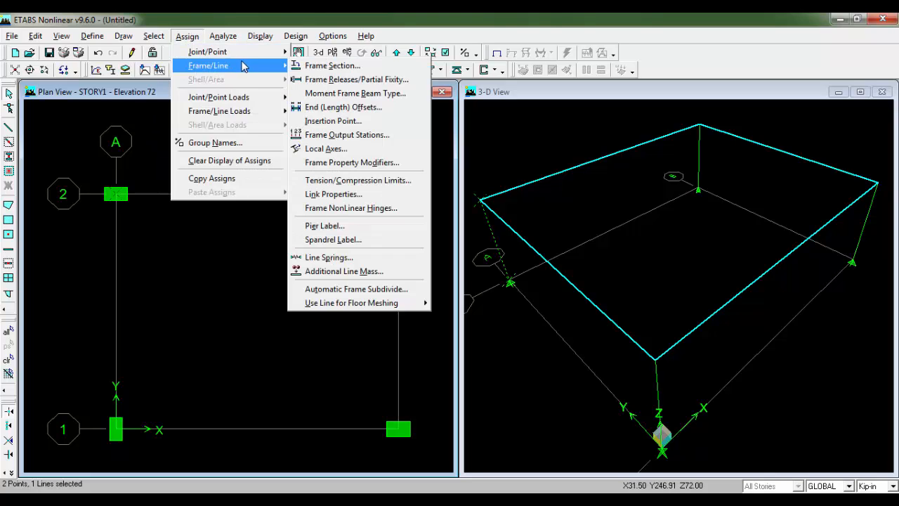
pyautogui.click(387, 124)
pyautogui.click(507, 234)
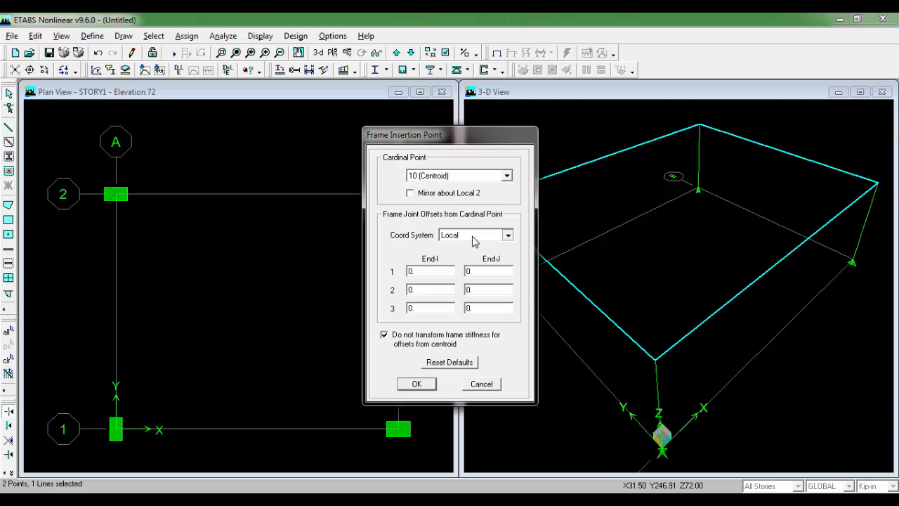
pyautogui.click(461, 256)
# - Check the upper C1 column in the 2story sketch and set column A-2's joint offsets to X 2.5 and Y -1 at both ends
pyautogui.hotkey('alt', 'Tab')
pyautogui.moveTo(260, 208); pyautogui.dragTo(263, 237)
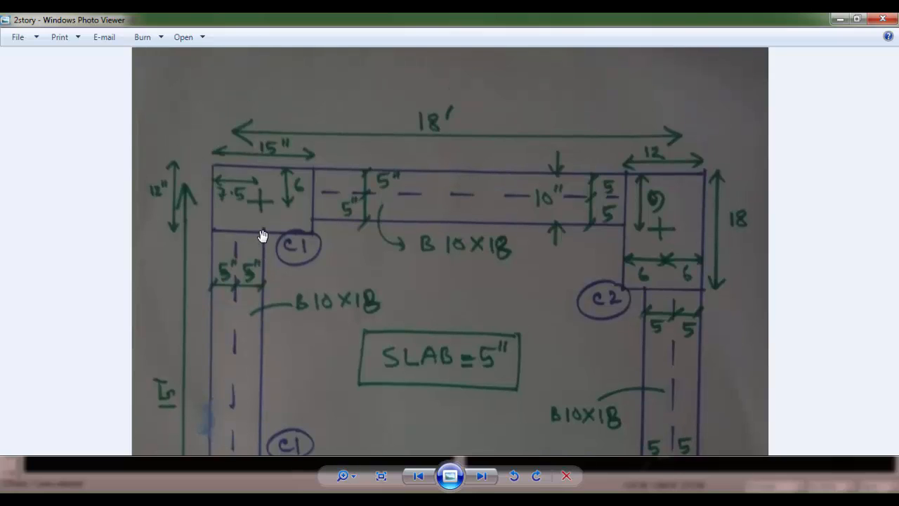
pyautogui.scroll(1, 225, 176)
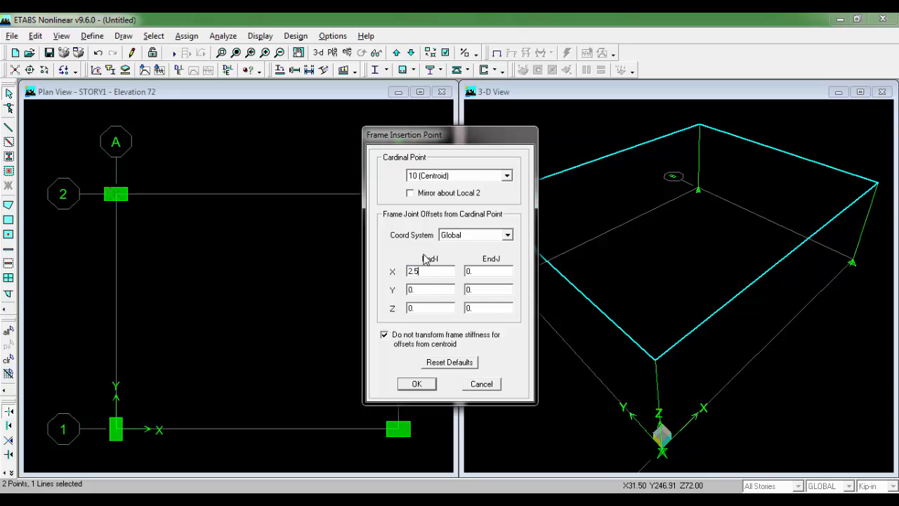
pyautogui.click(482, 274)
pyautogui.write('2.5')
pyautogui.write('-1')
pyautogui.click(430, 385)
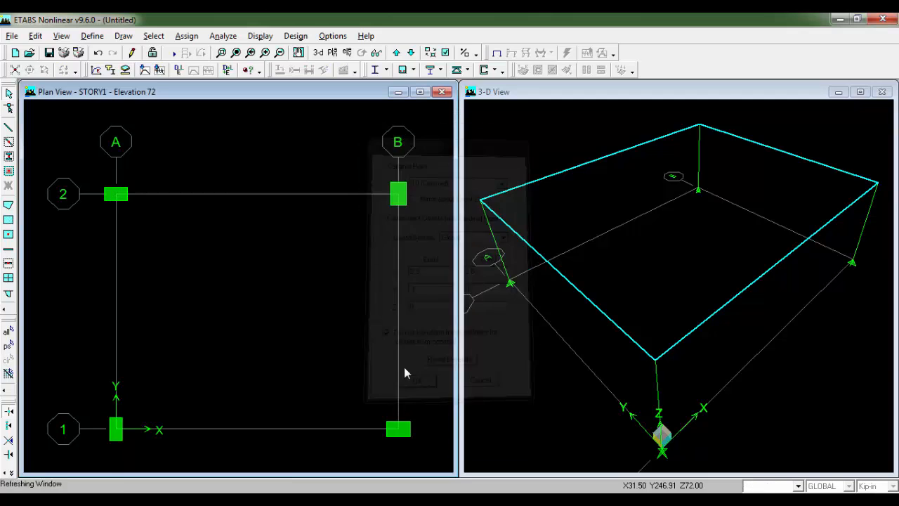
# - Assign column B-2 a frame insertion point with global joint offsets of X -1 and Y -4 at both ends
pyautogui.moveTo(360, 168); pyautogui.dragTo(417, 223)
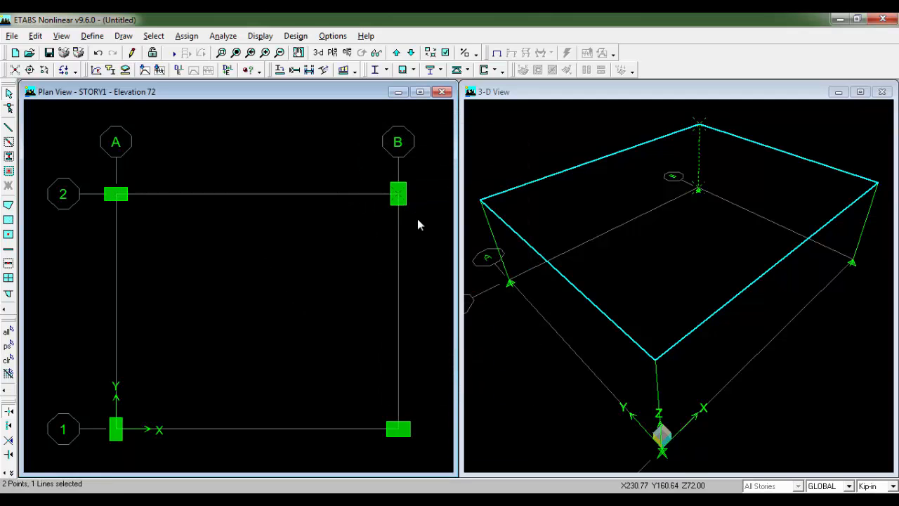
pyautogui.click(187, 36)
pyautogui.moveTo(244, 66)
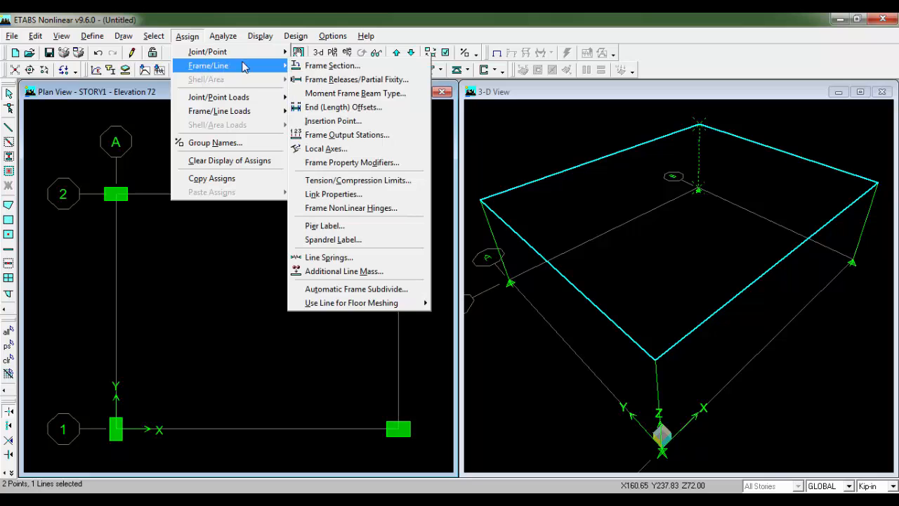
pyautogui.click(349, 123)
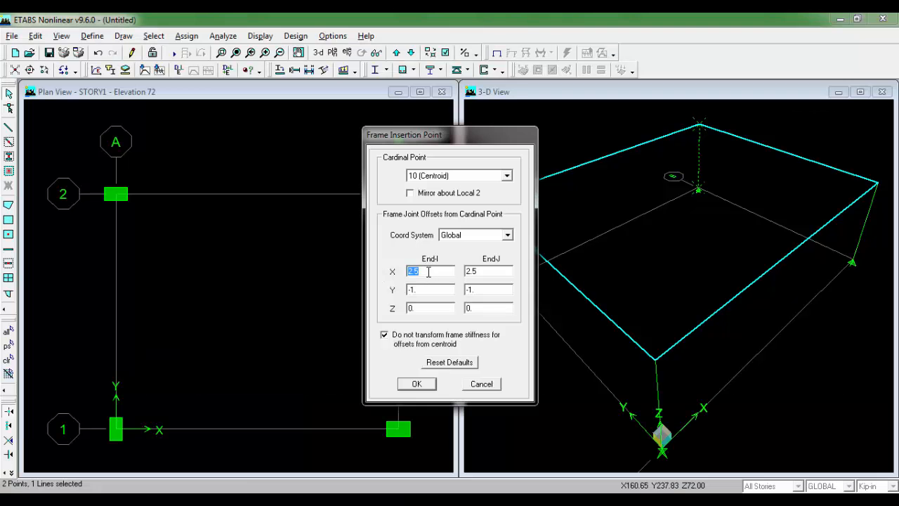
pyautogui.doubleClick(489, 280)
pyautogui.write('-1')
pyautogui.doubleClick(425, 289)
pyautogui.write('-4')
pyautogui.doubleClick(481, 290)
pyautogui.write('-5')
pyautogui.click(413, 382)
# - Open the frame insertion point settings for column B-1 and check the lower C2 column's dimensions in the 2story sketch
pyautogui.moveTo(359, 404); pyautogui.dragTo(420, 443)
pyautogui.click(188, 38)
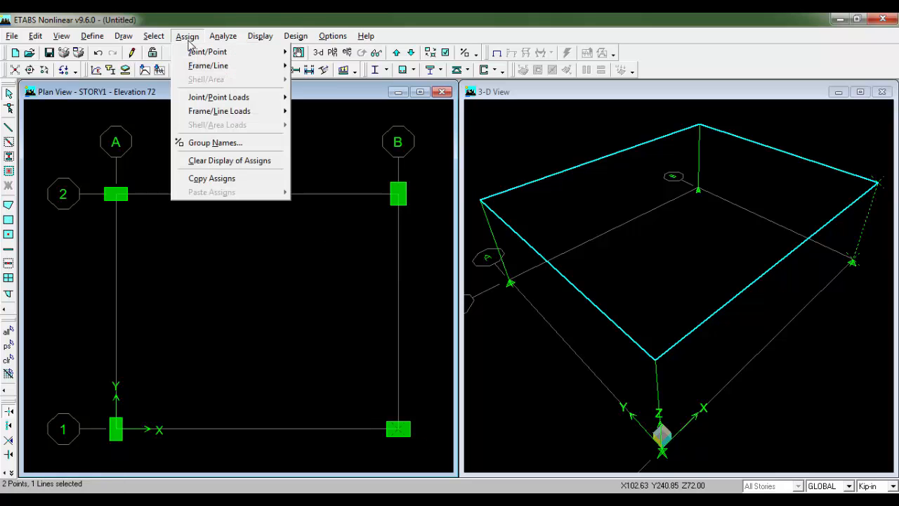
pyautogui.moveTo(196, 65)
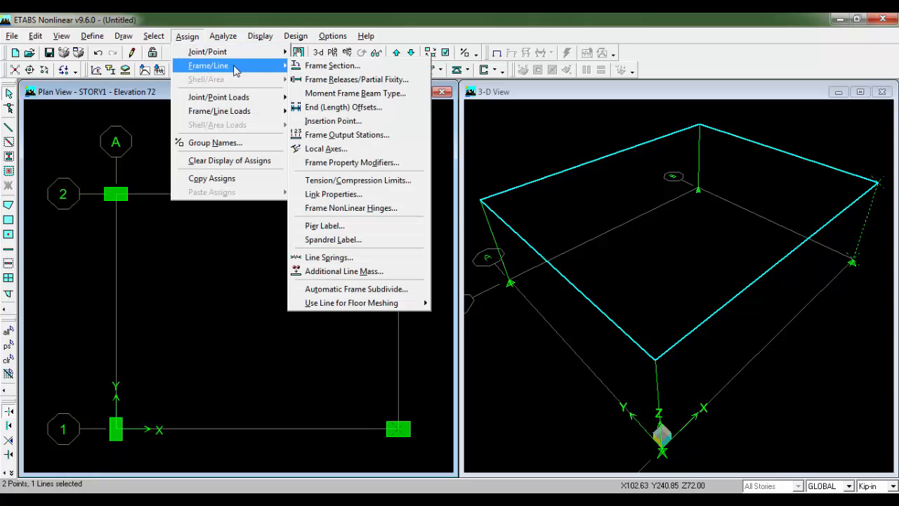
pyautogui.click(342, 120)
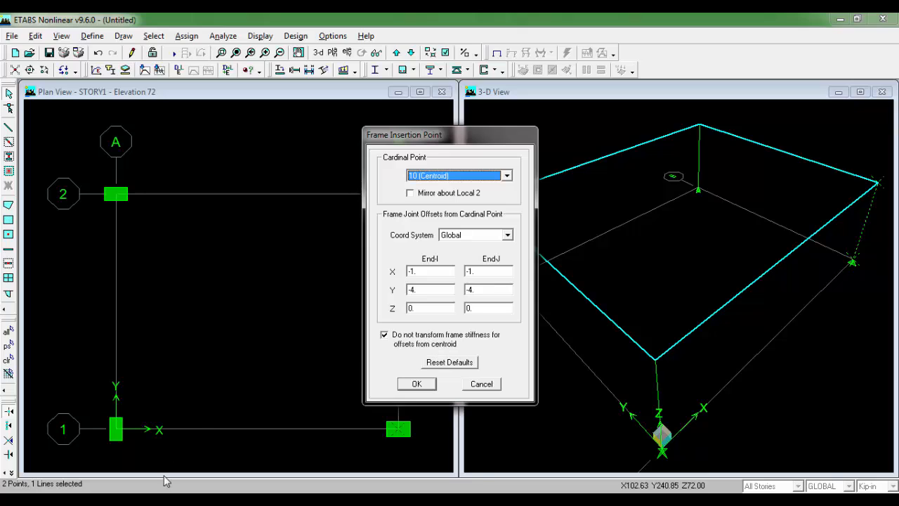
pyautogui.click(164, 499)
pyautogui.moveTo(362, 392); pyautogui.dragTo(375, 15)
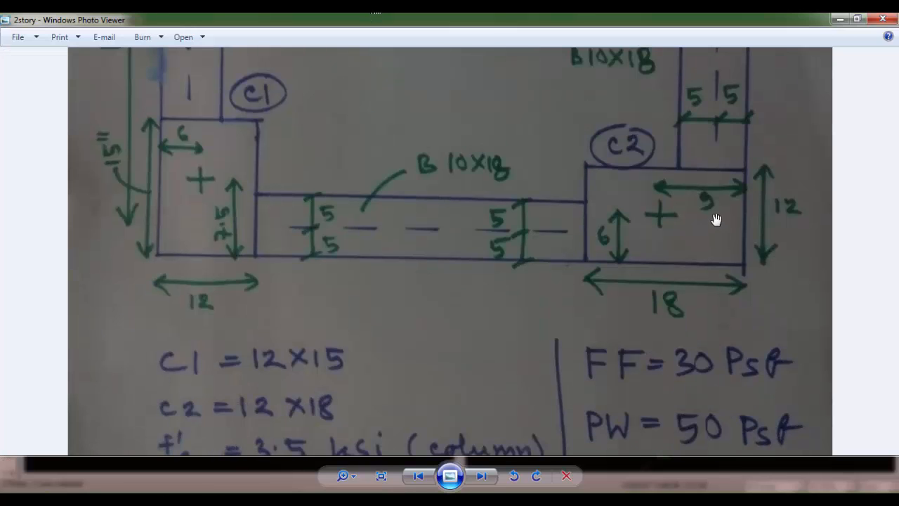
pyautogui.scroll(1, 716, 220)
pyautogui.moveTo(690, 255); pyautogui.dragTo(689, 311)
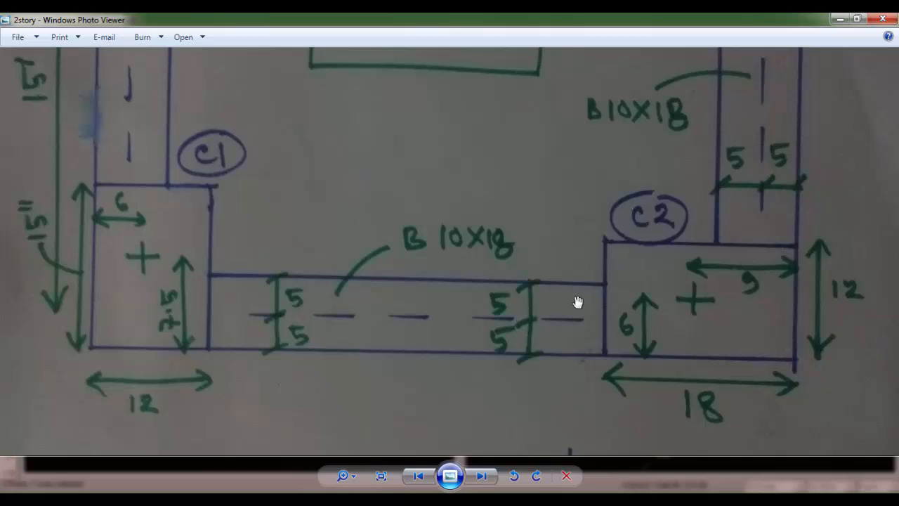
pyautogui.click(190, 499)
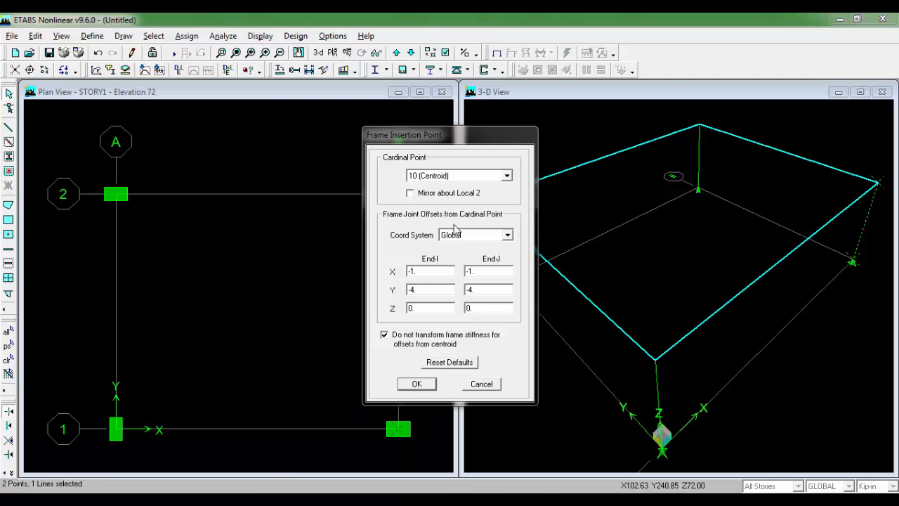
# - Set column B-1's global joint offsets to X -4 and Y 1 at both ends
pyautogui.doubleClick(435, 273)
pyautogui.write('-4')
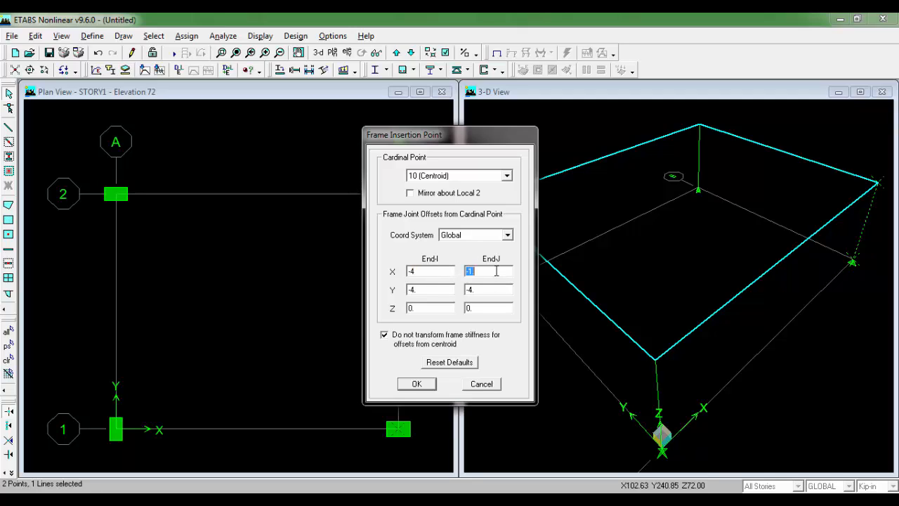
pyautogui.doubleClick(439, 288)
pyautogui.doubleClick(494, 292)
pyautogui.click(414, 385)
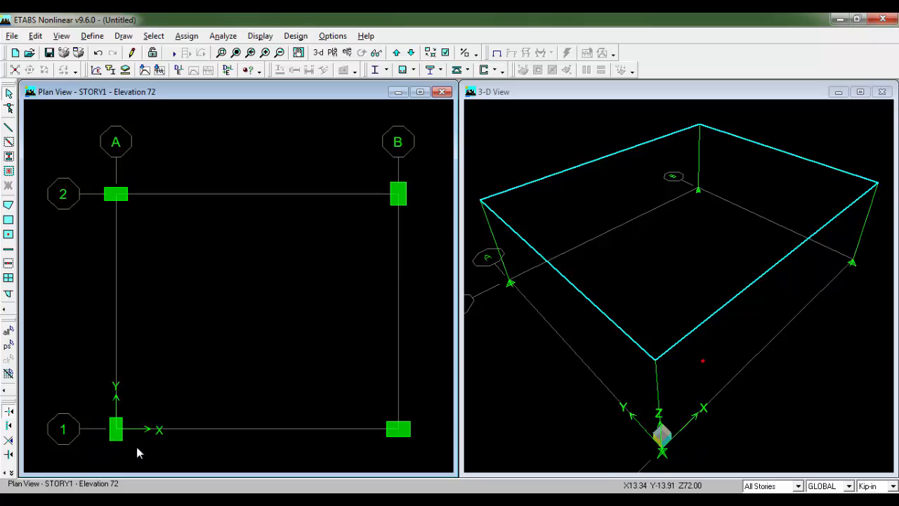
# - Open the frame insertion point settings for column A-1 and check the lower C1 column's dimensions in the 2story sketch
pyautogui.moveTo(137, 452); pyautogui.dragTo(140, 453)
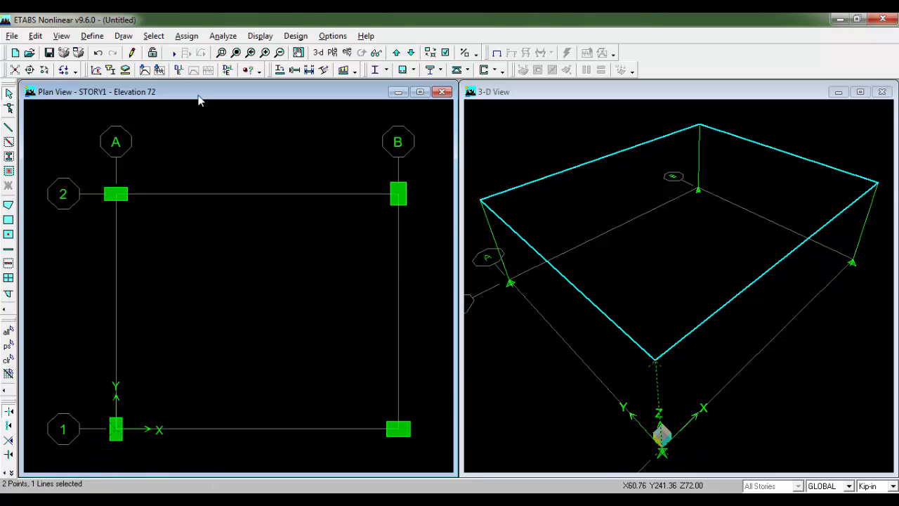
pyautogui.click(187, 36)
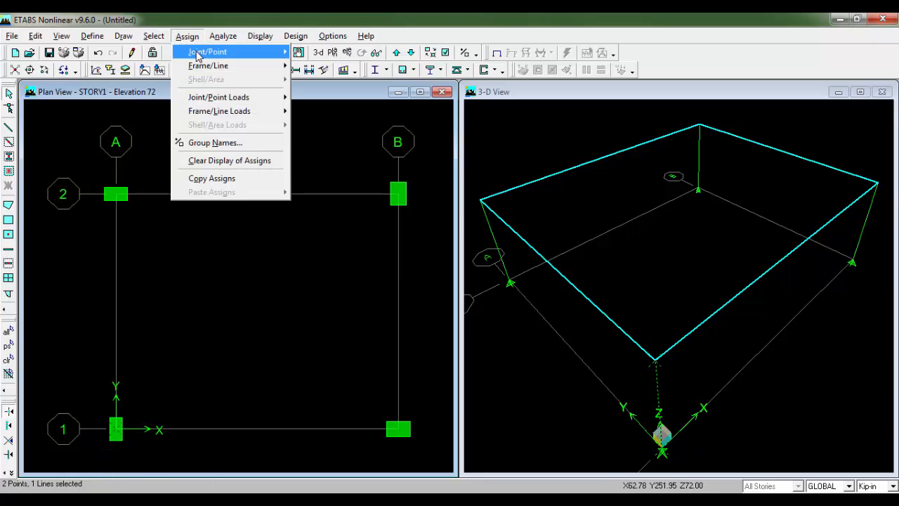
pyautogui.moveTo(277, 66)
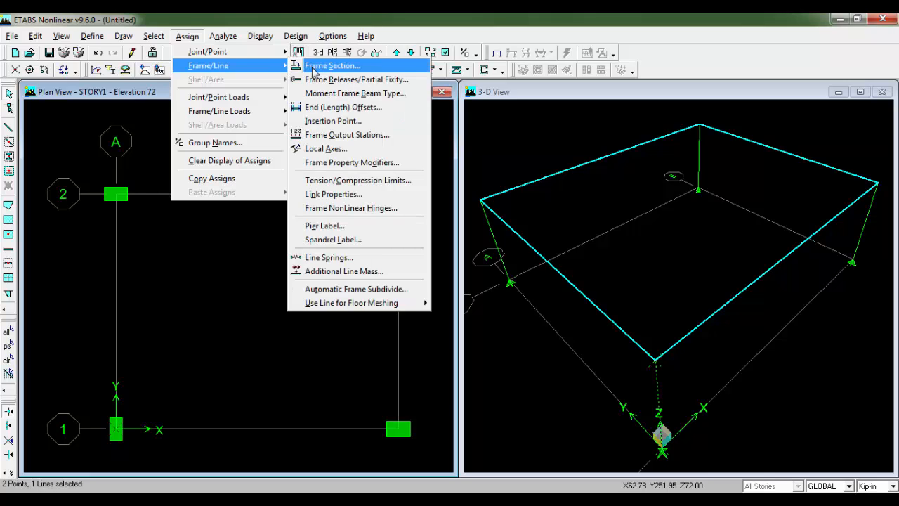
pyautogui.click(358, 122)
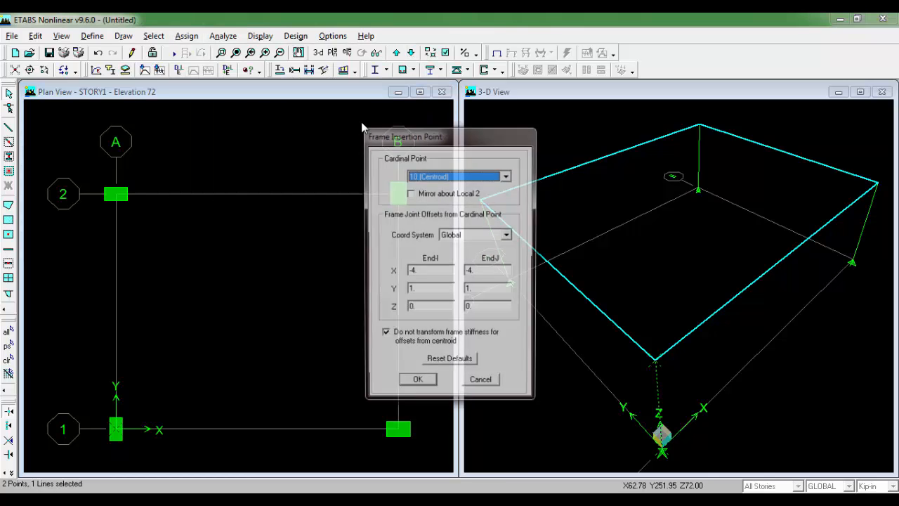
pyautogui.click(189, 497)
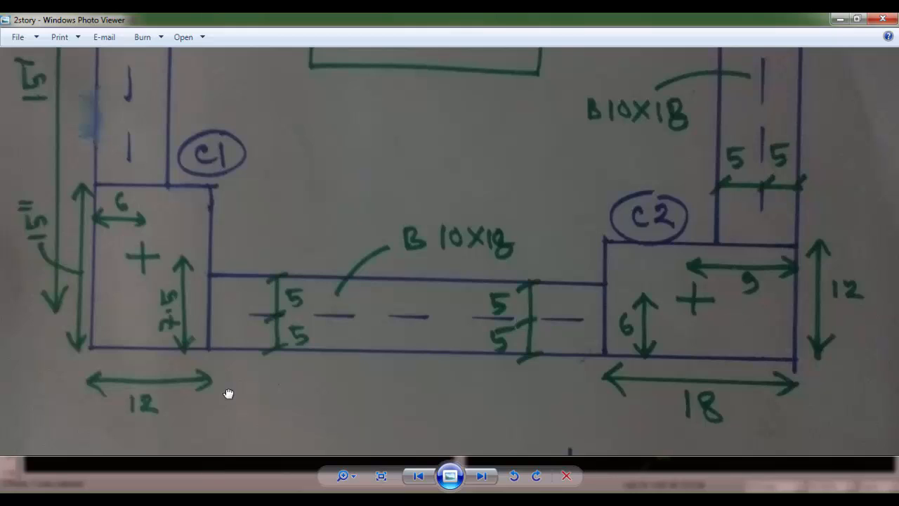
pyautogui.moveTo(171, 409); pyautogui.dragTo(177, 389)
pyautogui.moveTo(165, 327); pyautogui.dragTo(177, 386)
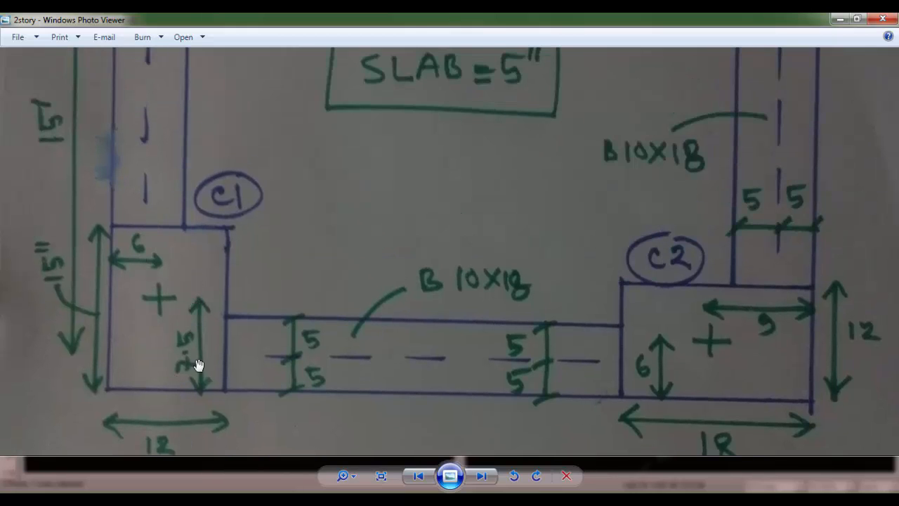
pyautogui.click(255, 497)
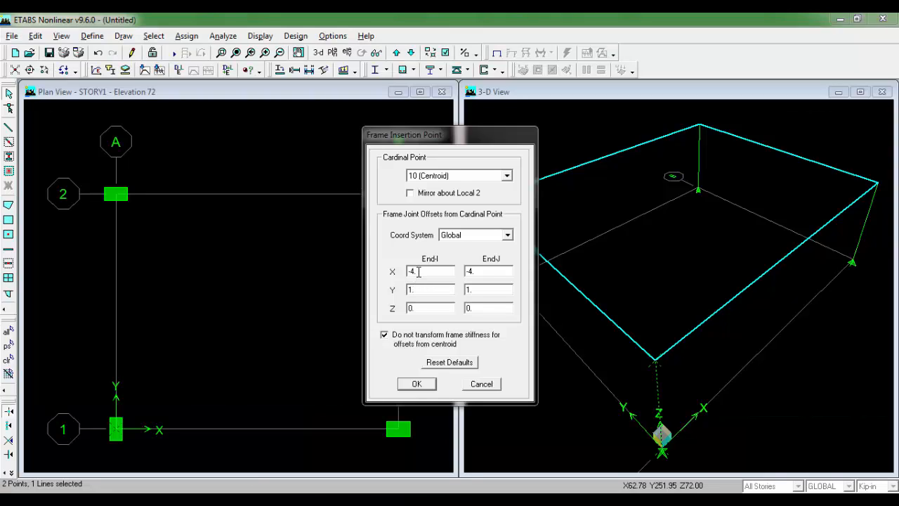
# - Set column A-1's global X joint offsets to 1 at both ends and adjust its Y offsets to match the sketch
pyautogui.doubleClick(419, 272)
pyautogui.doubleClick(487, 272)
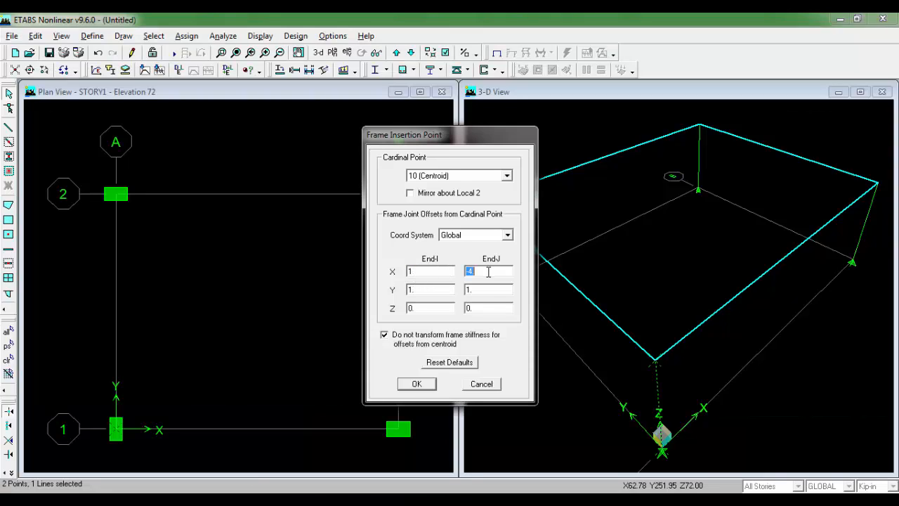
pyautogui.write('1')
pyautogui.doubleClick(447, 290)
pyautogui.doubleClick(492, 290)
pyautogui.click(420, 385)
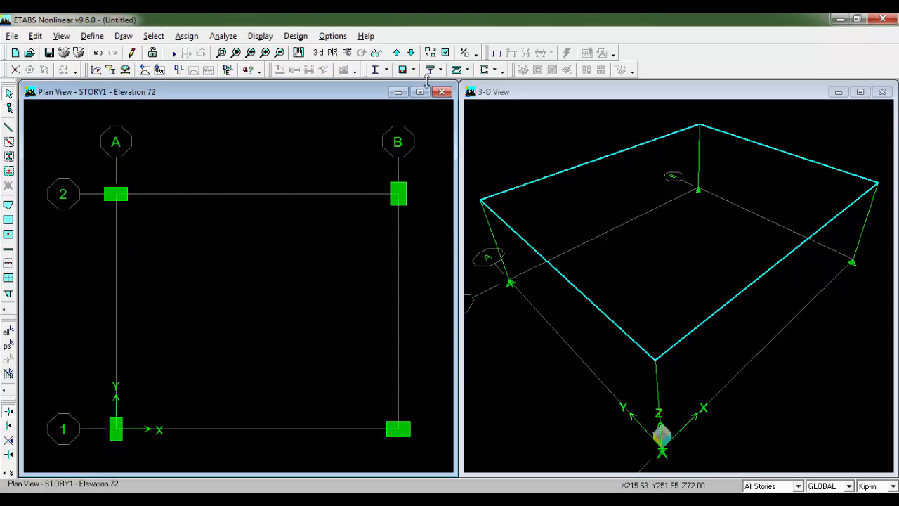
# - Turn on Extrusion in the plan view to inspect the offset columns at the grid intersections, and turn it off again
pyautogui.click(446, 53)
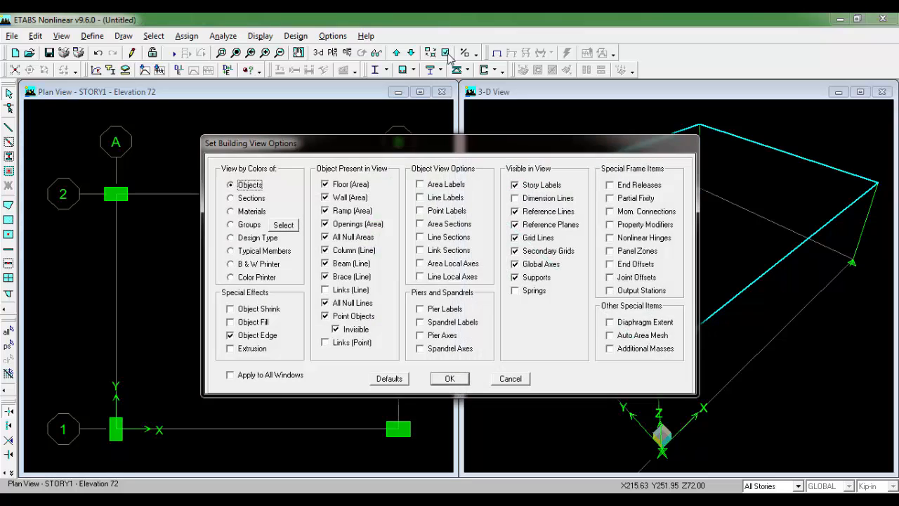
pyautogui.click(235, 351)
pyautogui.click(449, 378)
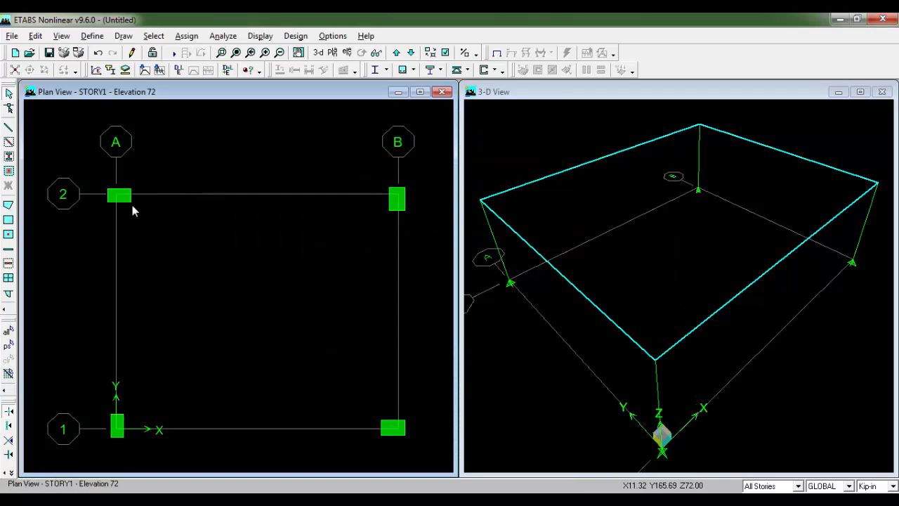
pyautogui.scroll(3, 116, 197)
pyautogui.scroll(-1, 117, 197)
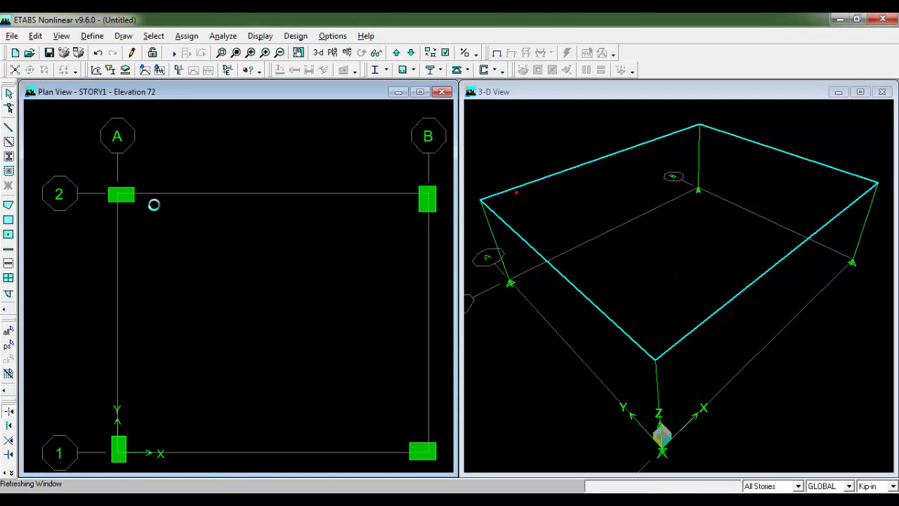
pyautogui.scroll(-1, 155, 203)
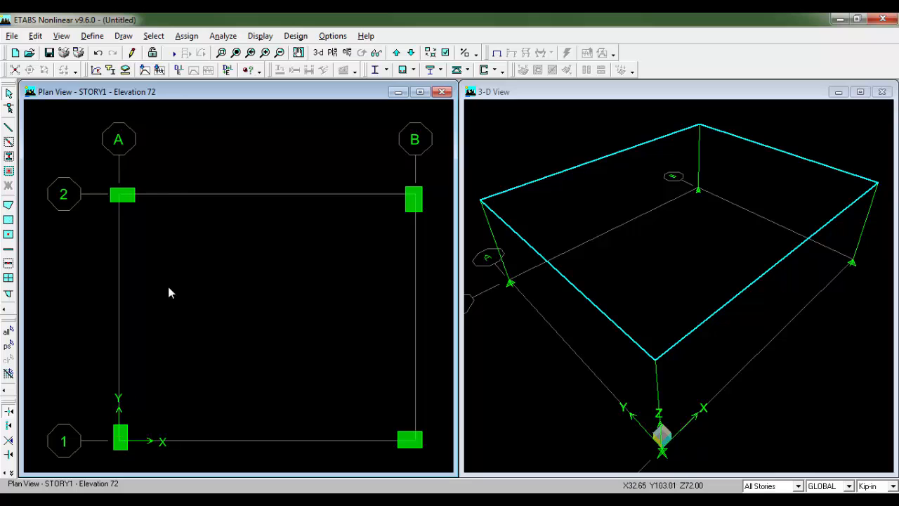
pyautogui.click(445, 52)
pyautogui.click(244, 348)
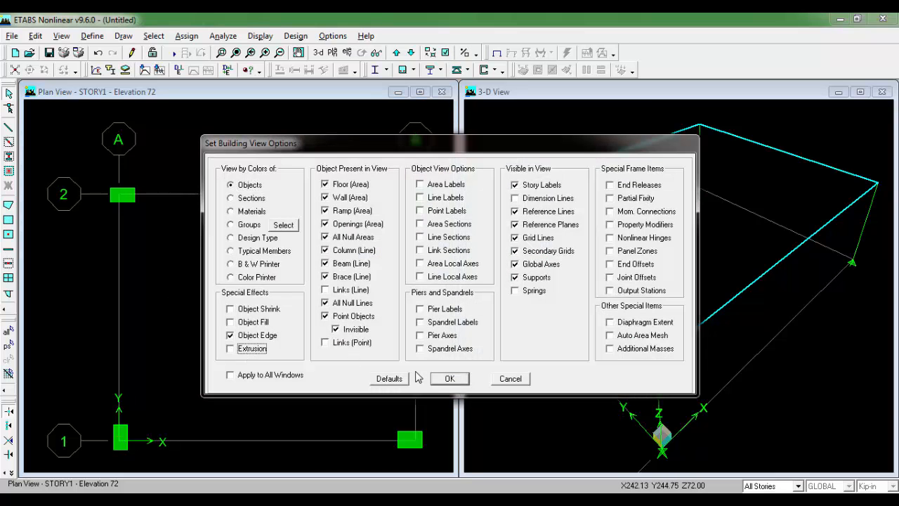
pyautogui.click(443, 379)
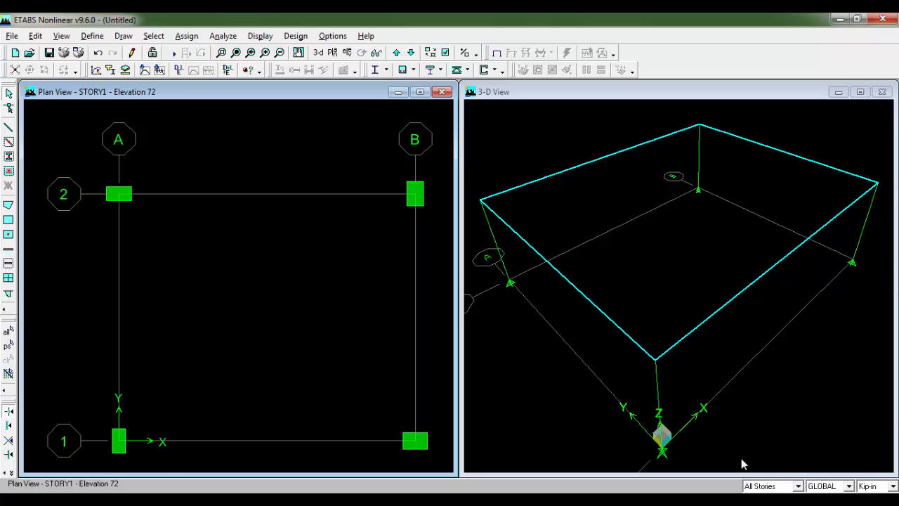
# - Restrict drawing and selection to One Story
pyautogui.click(799, 486)
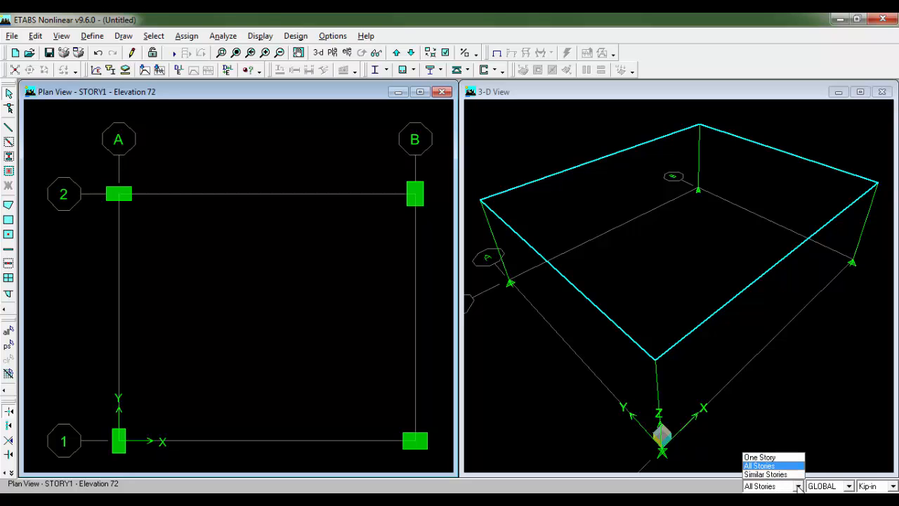
pyautogui.click(762, 456)
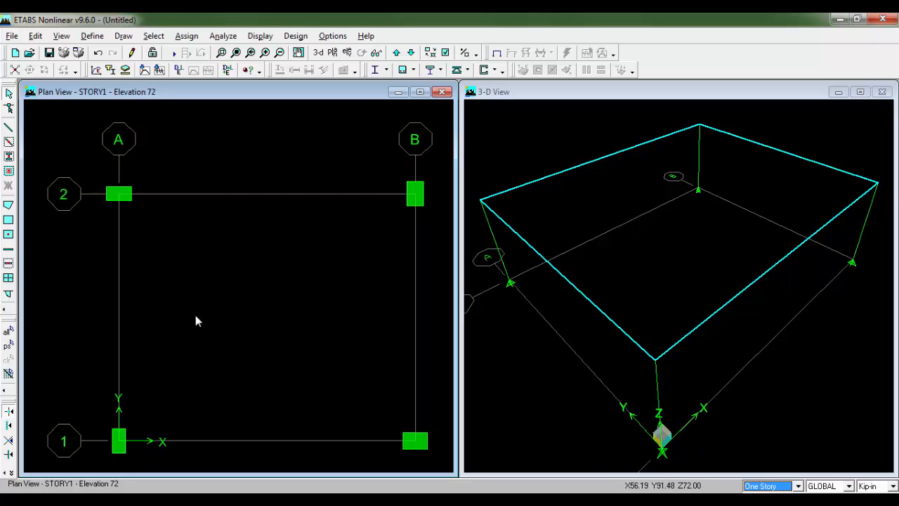
# - Draw continuous B10X18 frame beams along all four grid lines between the columns in the STORY1 plan
pyautogui.click(9, 144)
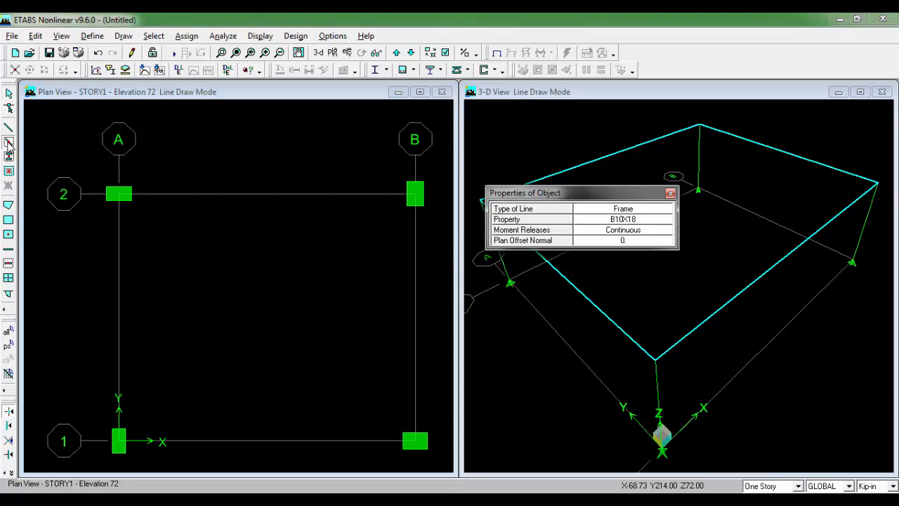
pyautogui.click(664, 221)
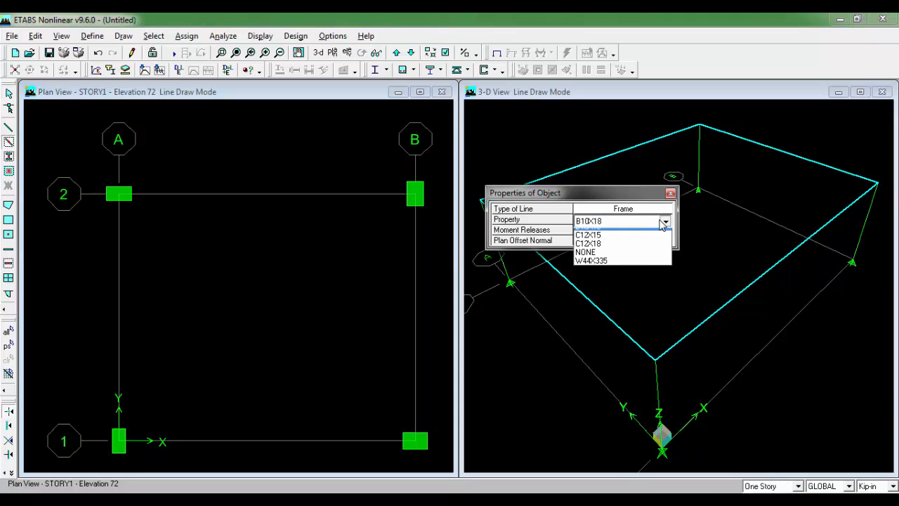
pyautogui.click(598, 239)
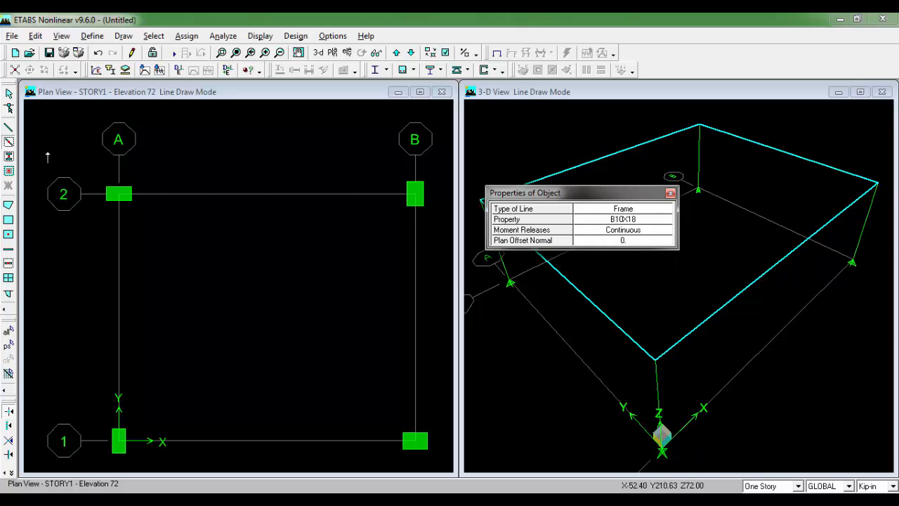
pyautogui.moveTo(47, 151)
pyautogui.mouseDown()
pyautogui.moveTo(449, 461)
pyautogui.moveTo(441, 463)
pyautogui.mouseUp()
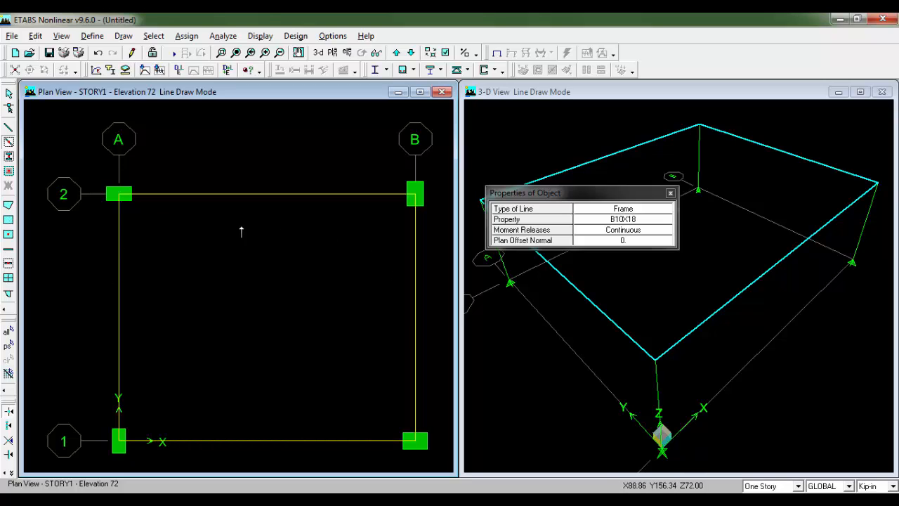
pyautogui.press('Escape')
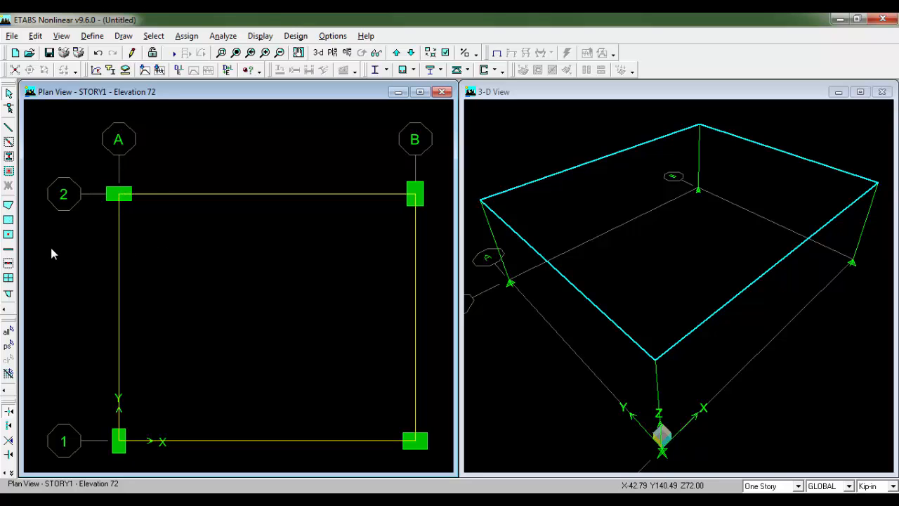
# - Create a SLAB5 floor area in the bay bounded by grids A, B, 1 and 2 on STORY1
pyautogui.click(10, 238)
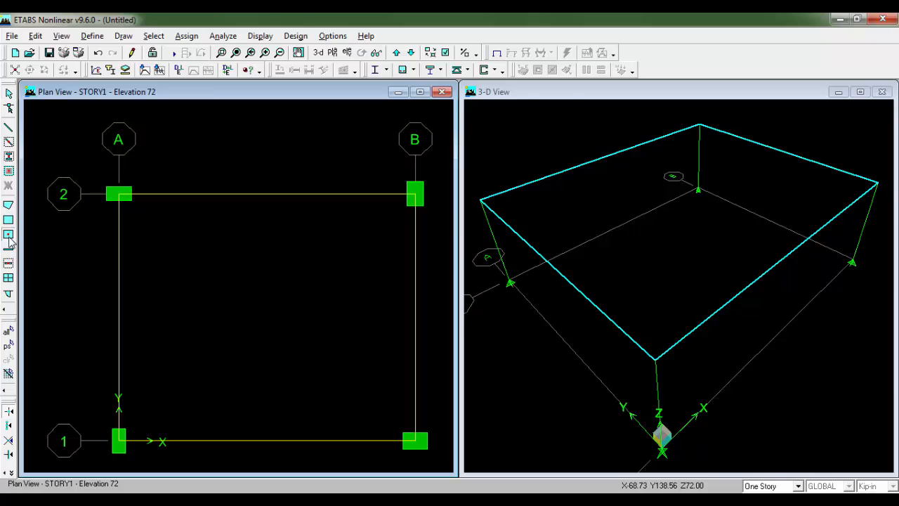
pyautogui.click(634, 209)
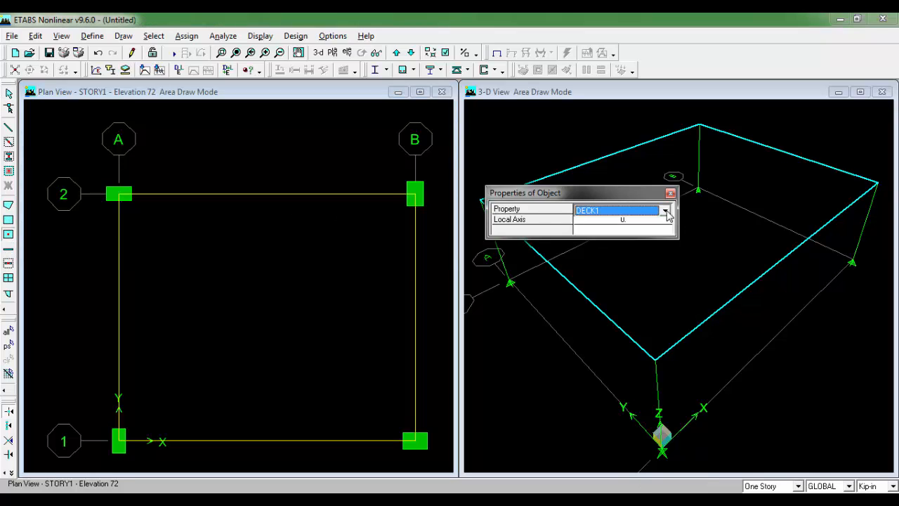
pyautogui.click(634, 210)
pyautogui.click(594, 266)
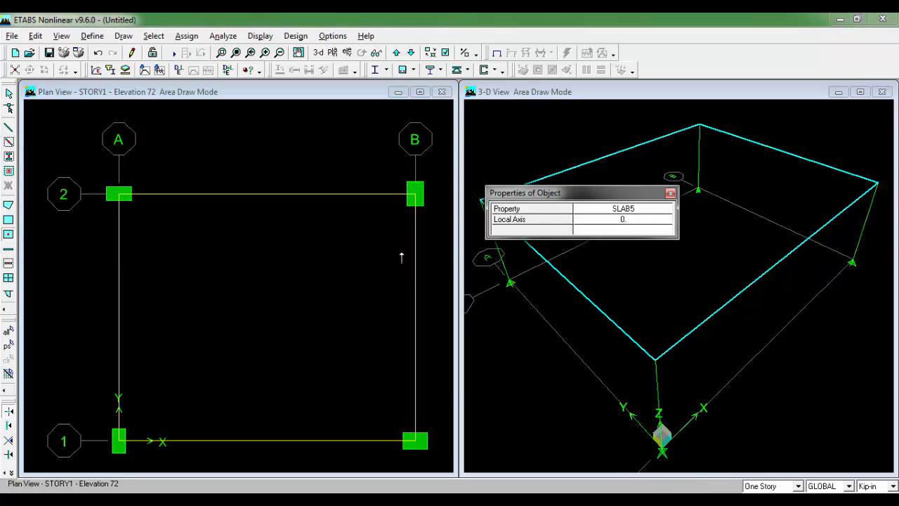
pyautogui.click(262, 298)
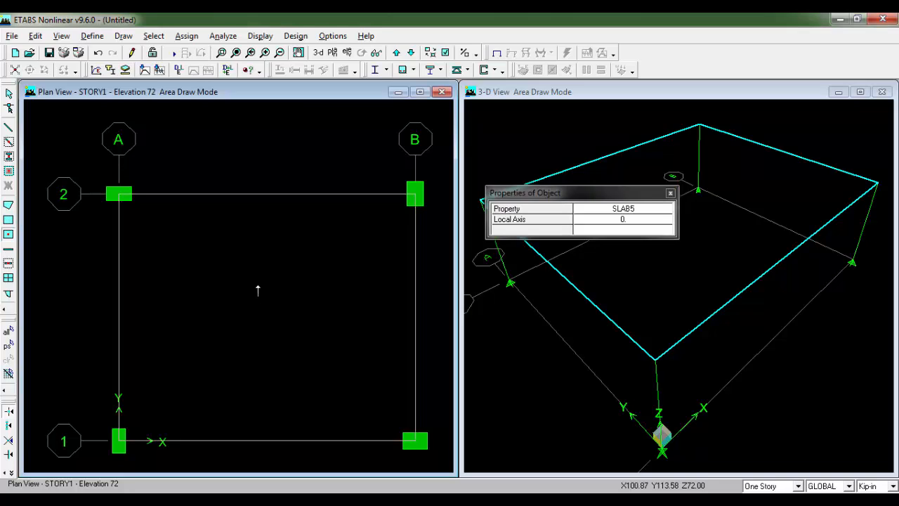
pyautogui.press('Escape')
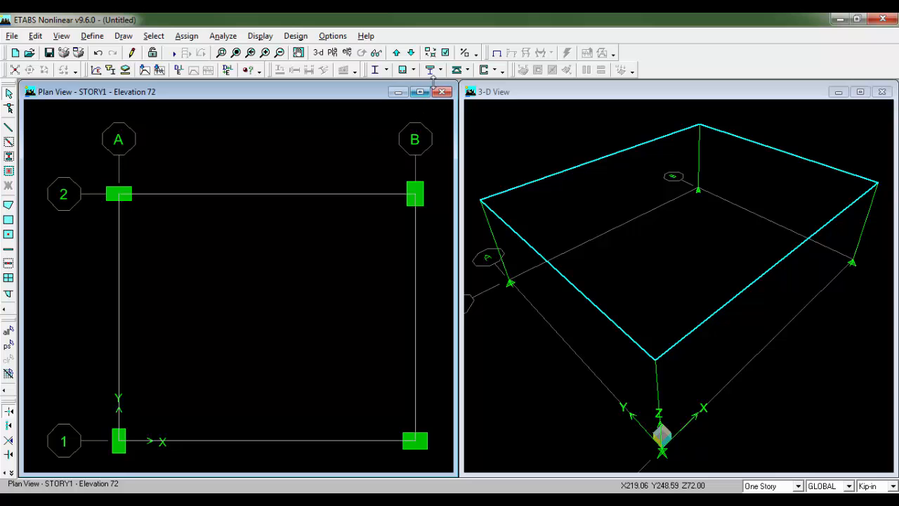
# - Turn on Object Fill for the STORY1 plan view
pyautogui.click(447, 54)
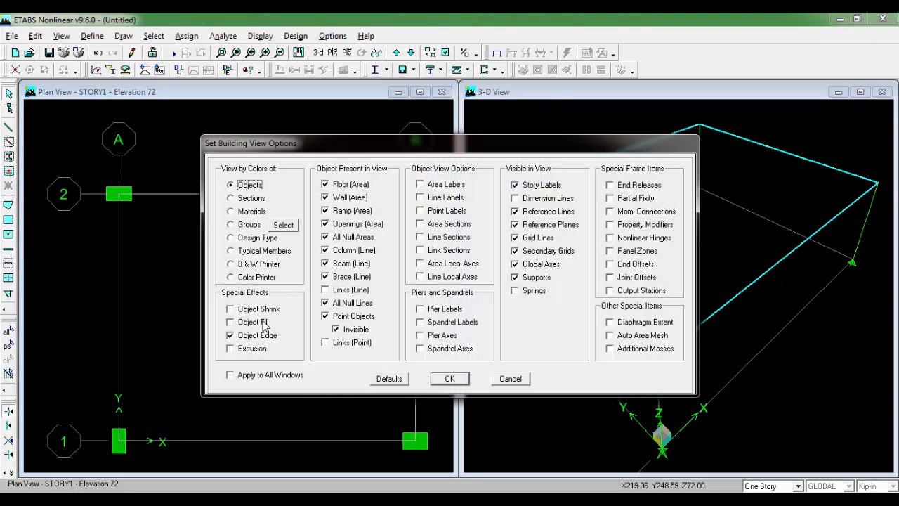
pyautogui.click(266, 324)
pyautogui.click(452, 380)
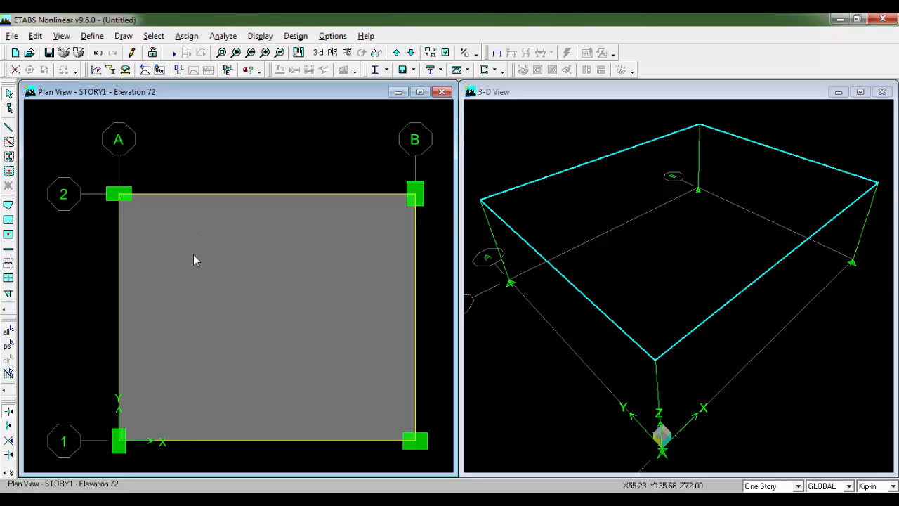
# - Check the floor finish, partition wall, live load and wall data in the 2story sketch, and return to ETABS
pyautogui.click(232, 499)
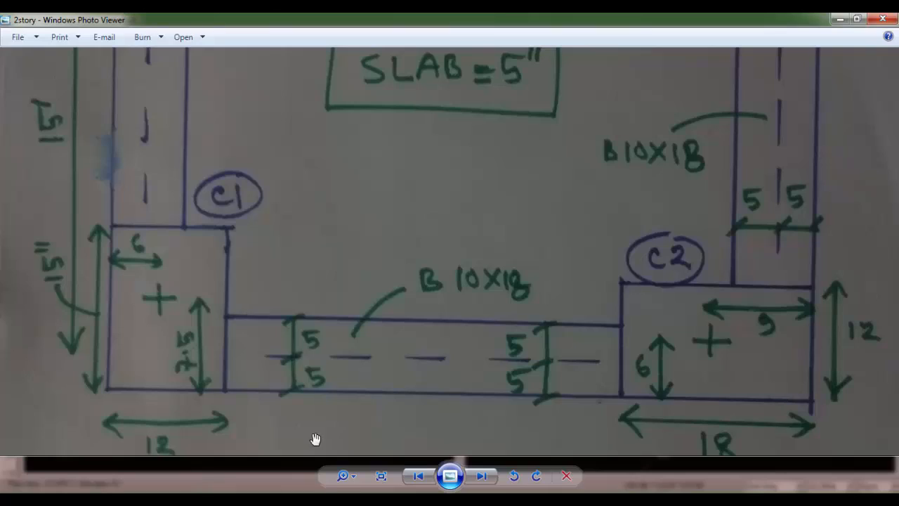
pyautogui.moveTo(585, 327); pyautogui.dragTo(526, 97)
pyautogui.moveTo(739, 383)
pyautogui.mouseDown()
pyautogui.moveTo(677, 244)
pyautogui.moveTo(646, 280)
pyautogui.mouseUp()
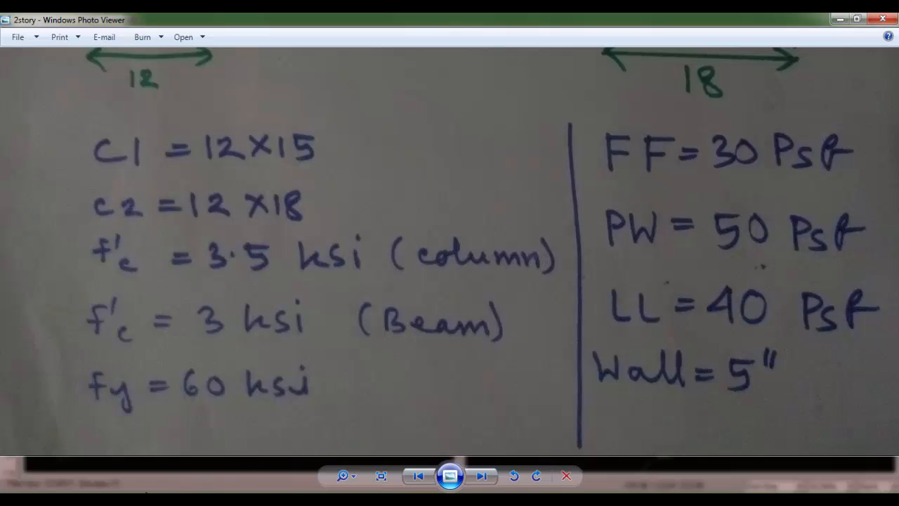
pyautogui.hotkey('alt', 'Tab')
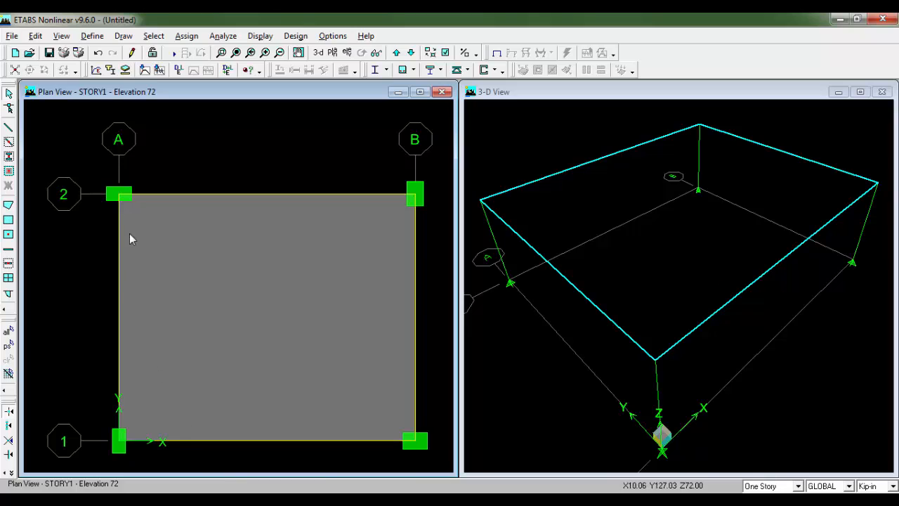
# - Add a static load case named WALL of type SUPER DEAD with self weight multiplier 0
pyautogui.click(182, 39)
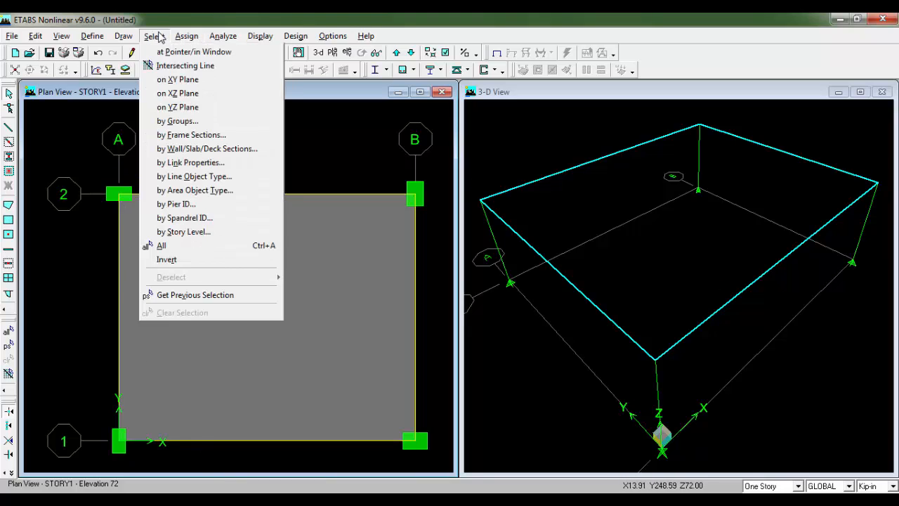
pyautogui.click(164, 18)
pyautogui.click(92, 36)
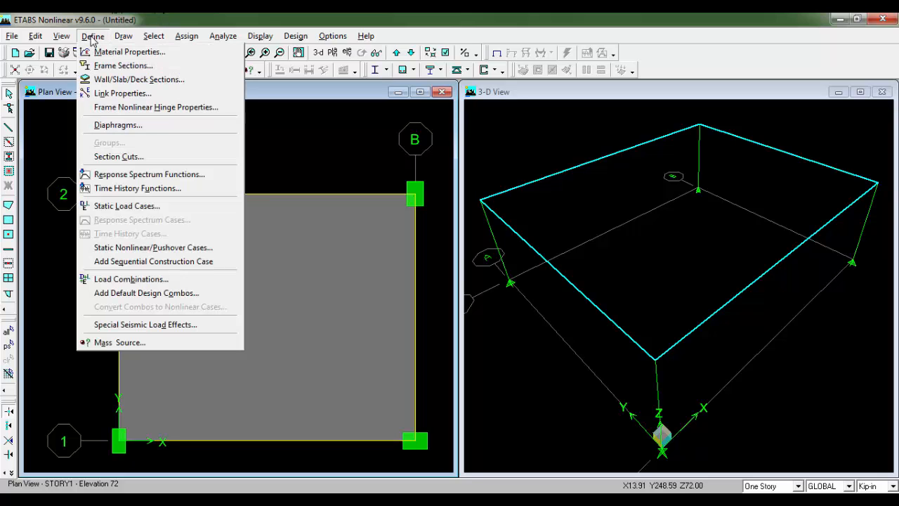
pyautogui.click(194, 205)
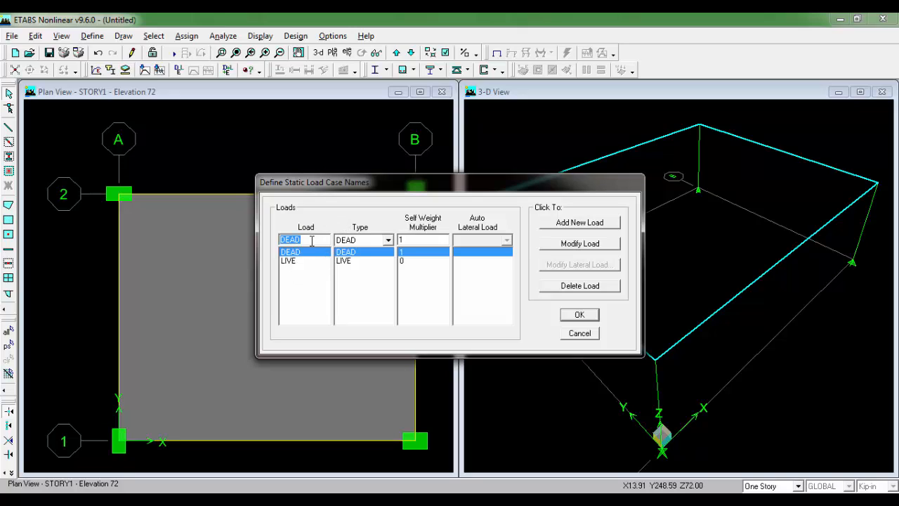
pyautogui.write('WALL')
pyautogui.click(371, 241)
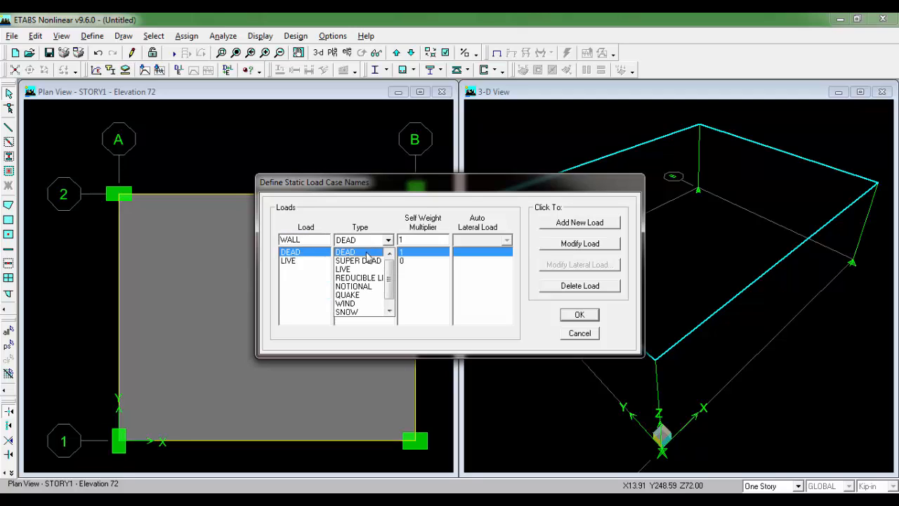
pyautogui.click(358, 257)
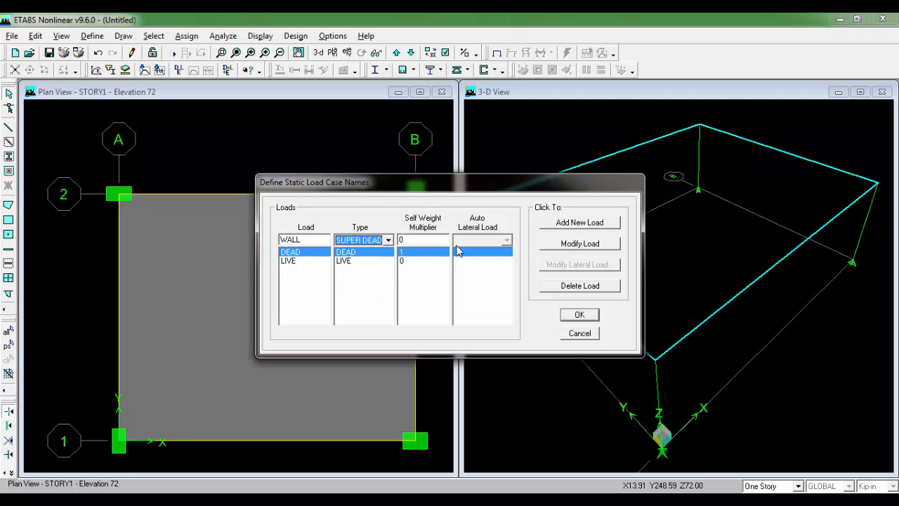
pyautogui.click(597, 224)
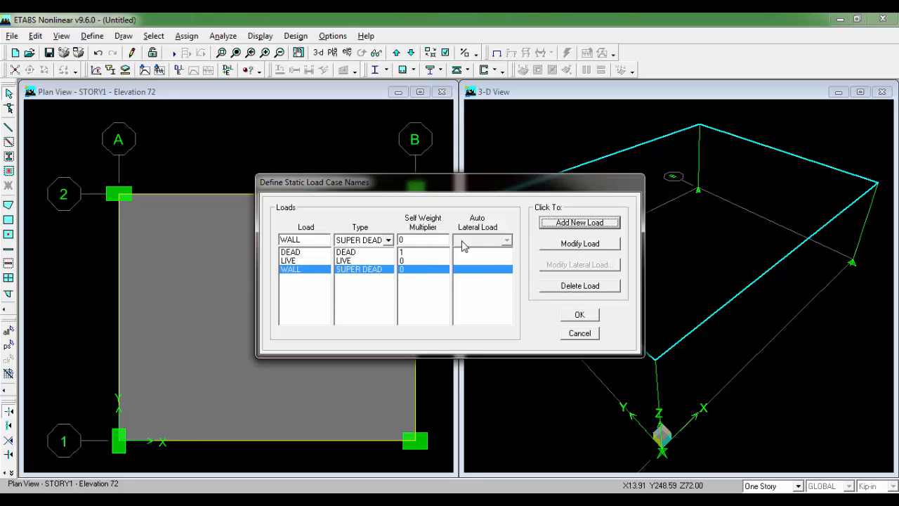
# - Add SUPER DEAD static load cases PW and FF with self weight multiplier 0, checking the load list against the sketch
pyautogui.doubleClick(312, 241)
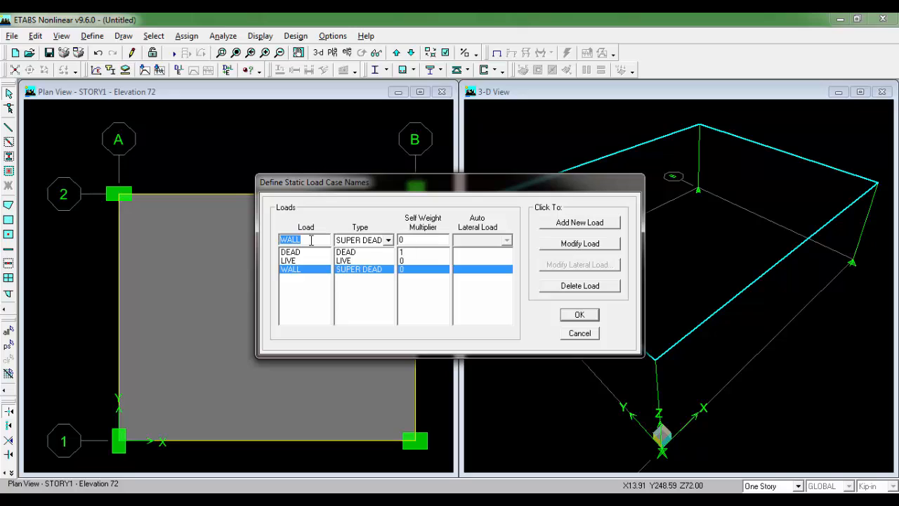
pyautogui.write('PW')
pyautogui.click(579, 222)
pyautogui.doubleClick(315, 242)
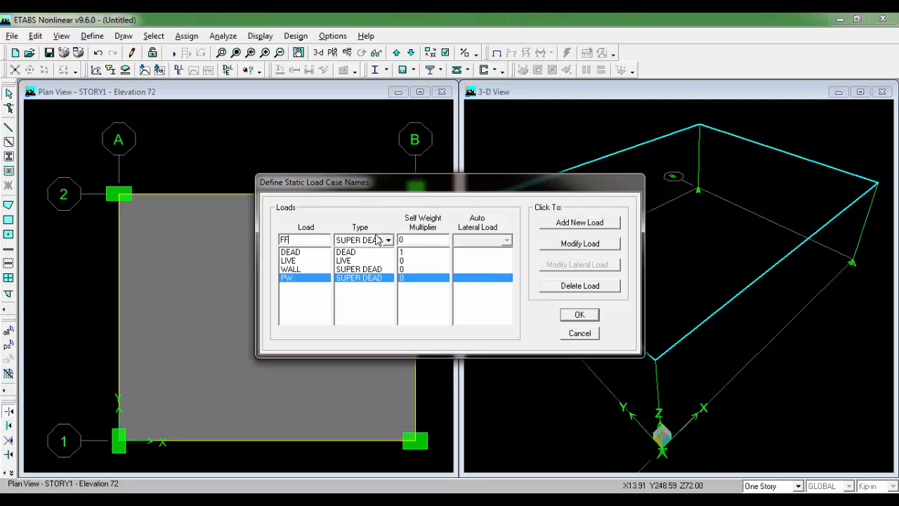
pyautogui.click(580, 222)
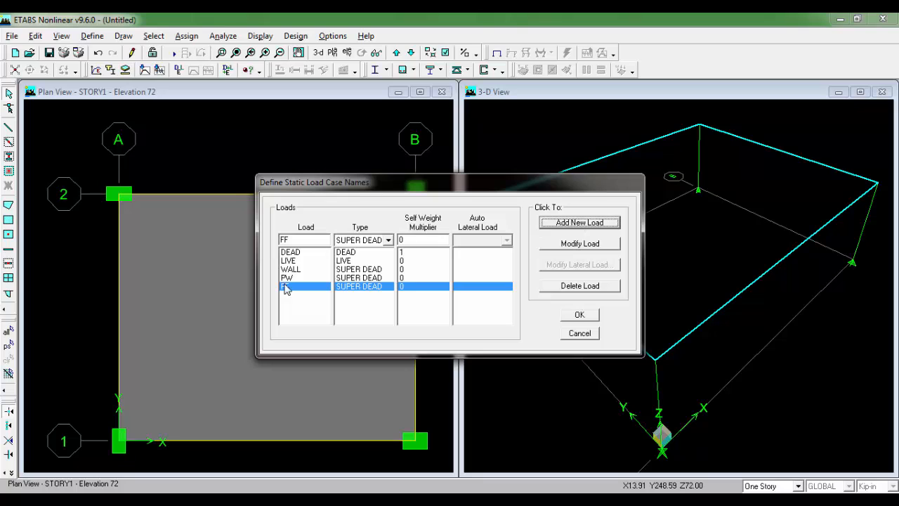
pyautogui.hotkey('alt', 'Tab')
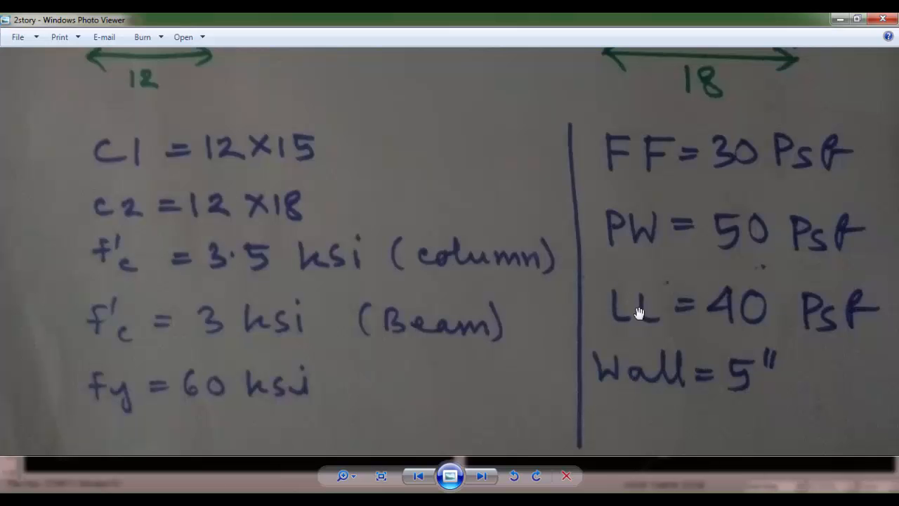
pyautogui.hotkey('alt', 'Tab')
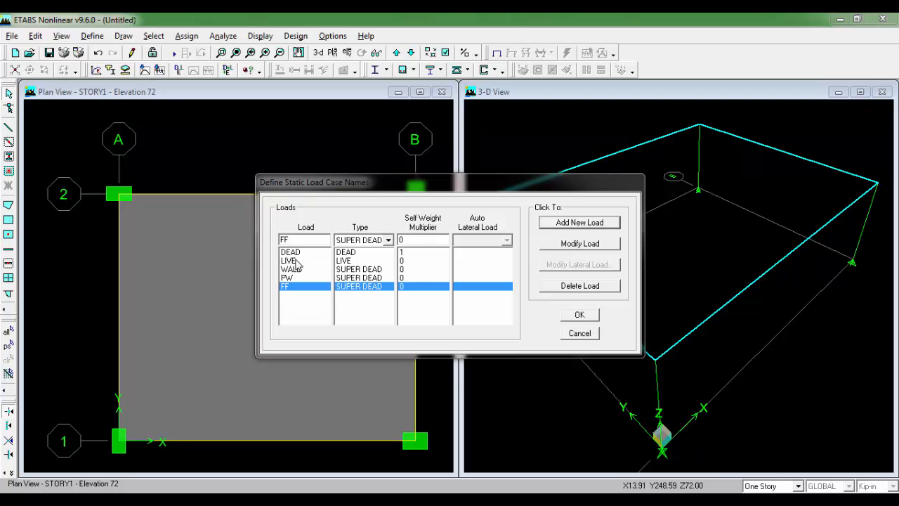
pyautogui.click(581, 315)
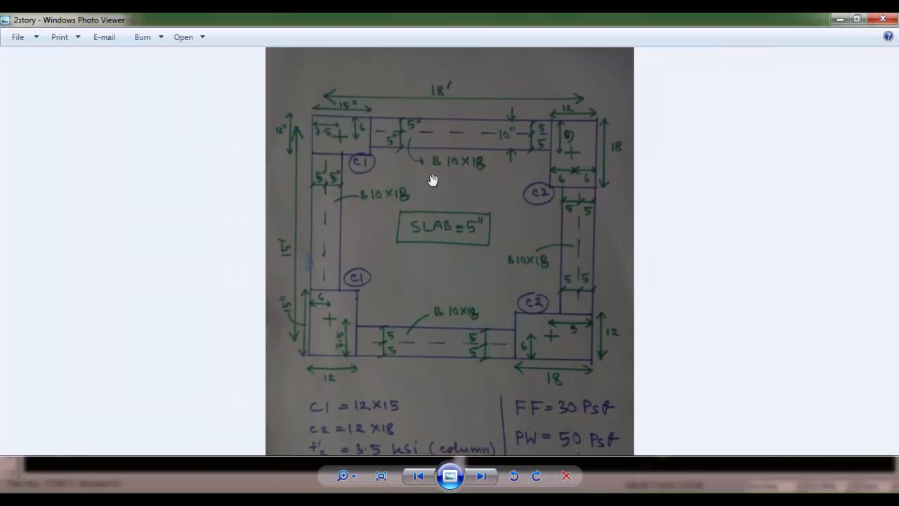
# - Examine the beam layout, slab thickness and wall thickness in the 2story sketch
pyautogui.scroll(3, 433, 180)
pyautogui.scroll(-2, 453, 216)
pyautogui.moveTo(479, 252); pyautogui.dragTo(471, 221)
pyautogui.scroll(1, 445, 164)
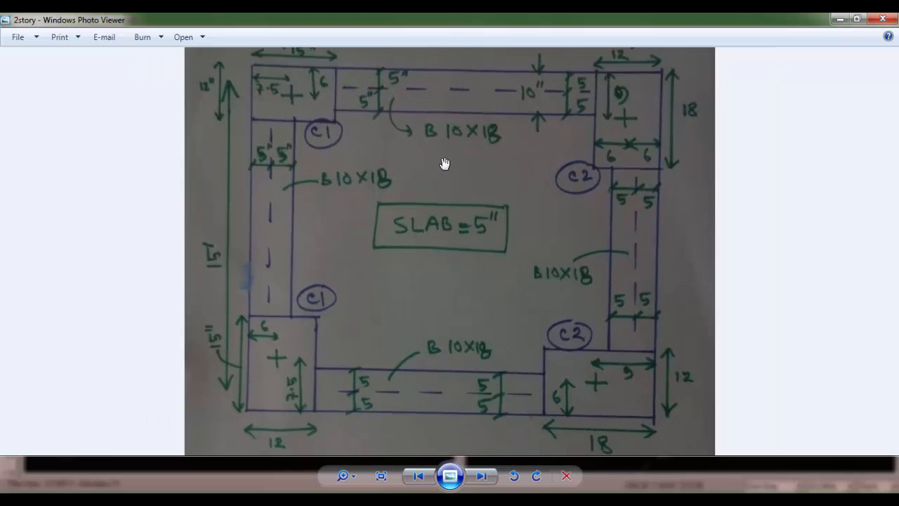
pyautogui.moveTo(445, 164); pyautogui.dragTo(443, 180)
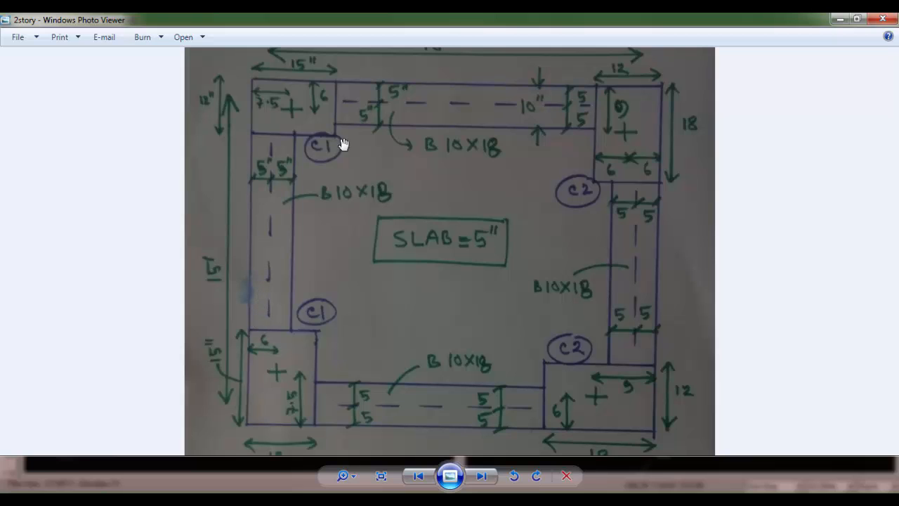
pyautogui.moveTo(412, 386); pyautogui.dragTo(406, 163)
pyautogui.scroll(3, 615, 387)
pyautogui.moveTo(545, 344); pyautogui.dragTo(515, 286)
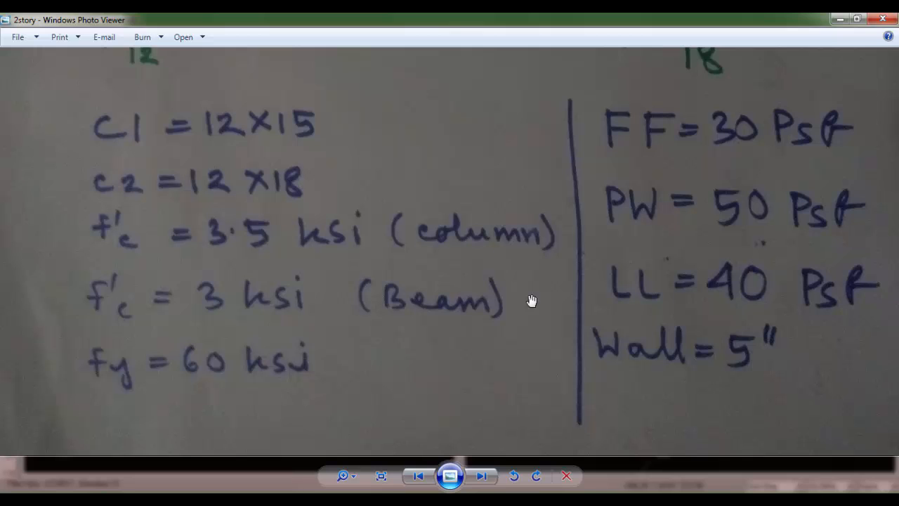
# - Examine the wall load sketch, including the wall dimensions, volume formula and load-per-foot calculation
pyautogui.press('Right')
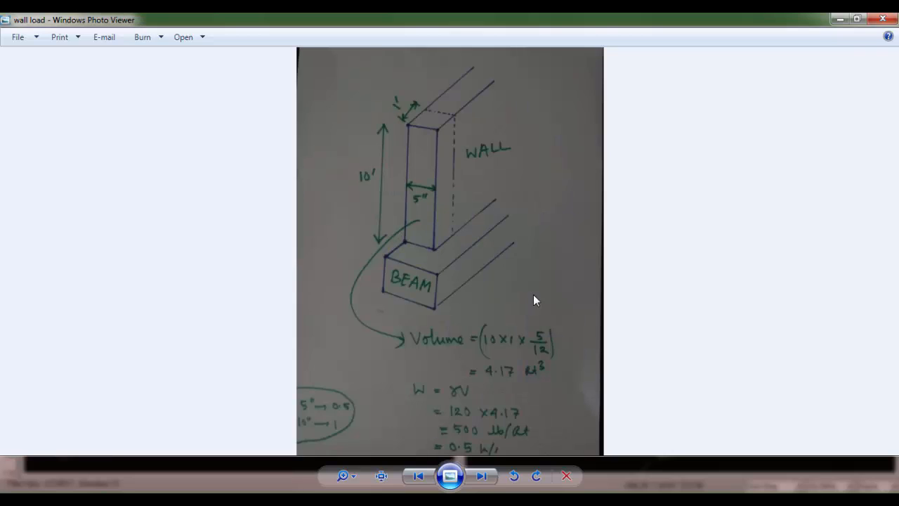
pyautogui.scroll(2, 492, 195)
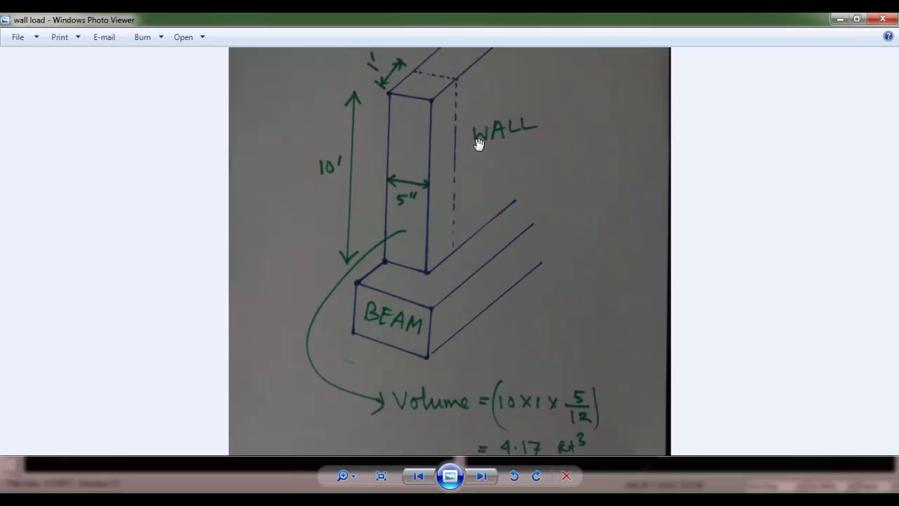
pyautogui.moveTo(476, 216); pyautogui.dragTo(473, 267)
pyautogui.scroll(1, 420, 240)
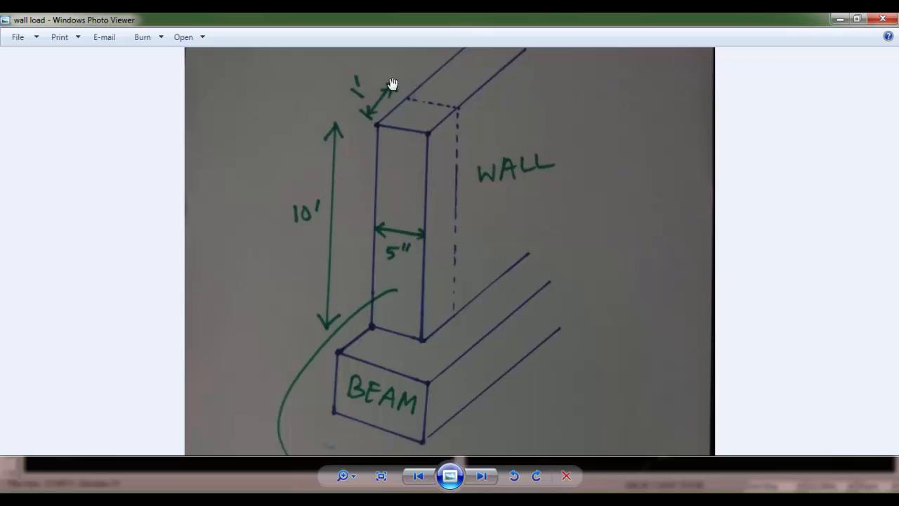
pyautogui.moveTo(480, 237); pyautogui.dragTo(474, 82)
pyautogui.moveTo(432, 362)
pyautogui.mouseDown()
pyautogui.moveTo(450, 312)
pyautogui.moveTo(449, 192)
pyautogui.mouseUp()
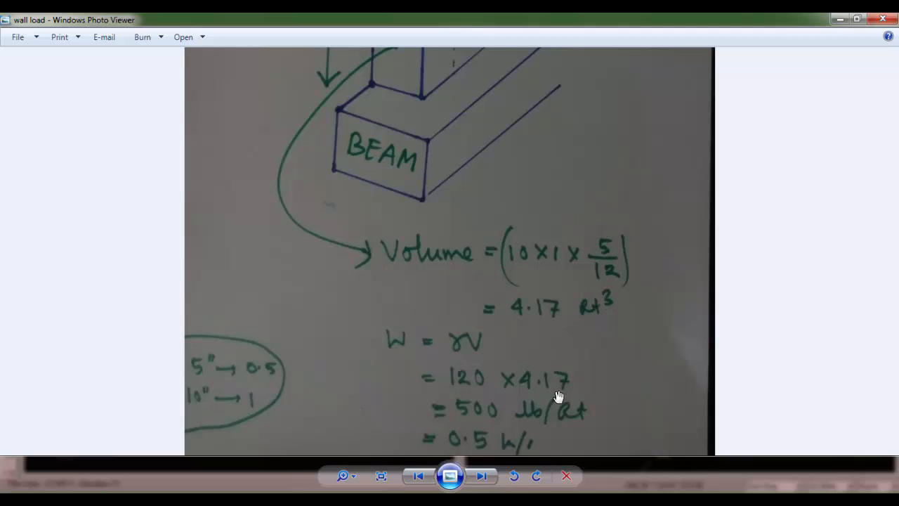
pyautogui.scroll(1, 478, 411)
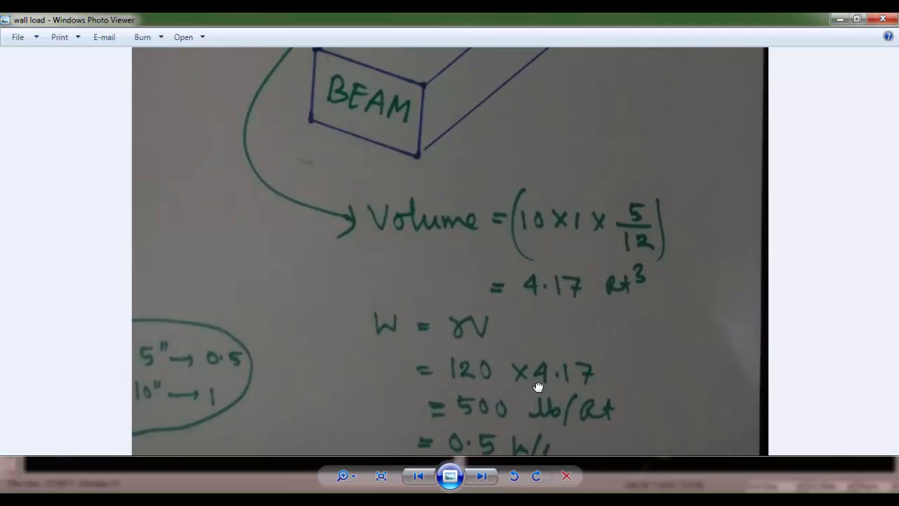
# - Examine the wall load sketch again, covering the wall and beam dimensions, the volume formula and the load-per-foot calculation
pyautogui.moveTo(539, 388); pyautogui.dragTo(538, 320)
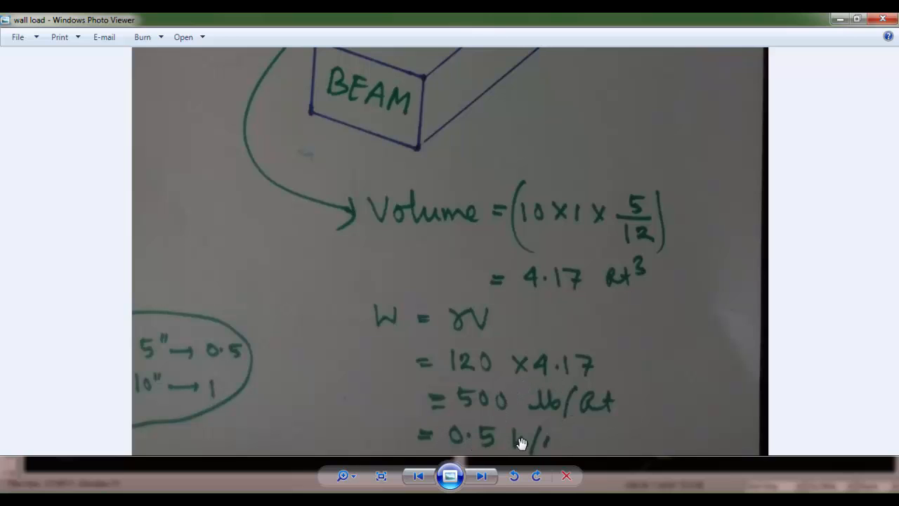
pyautogui.moveTo(482, 154); pyautogui.dragTo(480, 35)
pyautogui.moveTo(482, 223); pyautogui.dragTo(499, 310)
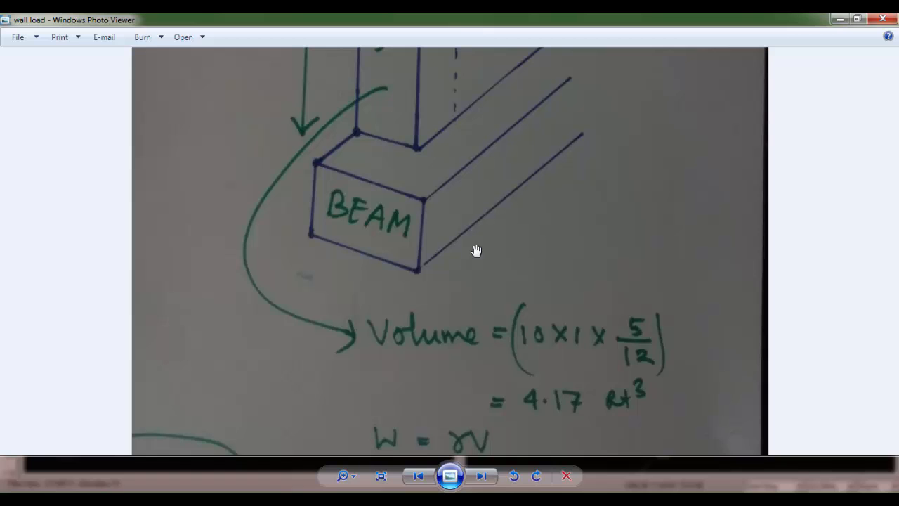
pyautogui.moveTo(476, 250)
pyautogui.mouseDown()
pyautogui.moveTo(476, 347)
pyautogui.moveTo(435, 171)
pyautogui.moveTo(429, 473)
pyautogui.mouseUp()
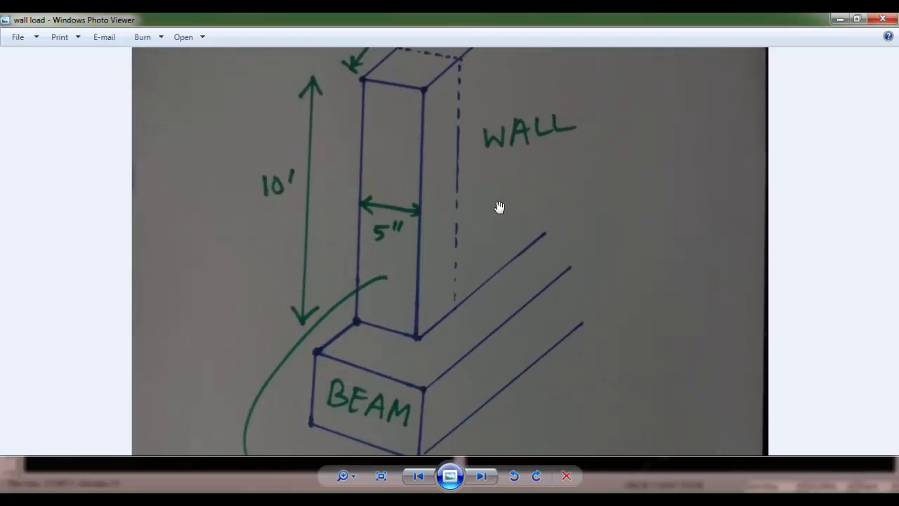
pyautogui.moveTo(492, 216); pyautogui.dragTo(482, 237)
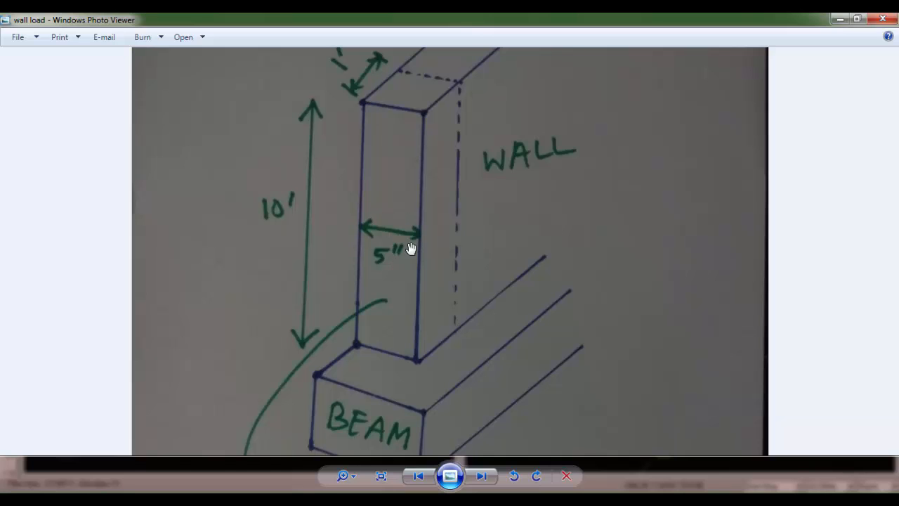
pyautogui.moveTo(425, 297)
pyautogui.mouseDown()
pyautogui.moveTo(420, 161)
pyautogui.moveTo(418, 337)
pyautogui.mouseUp()
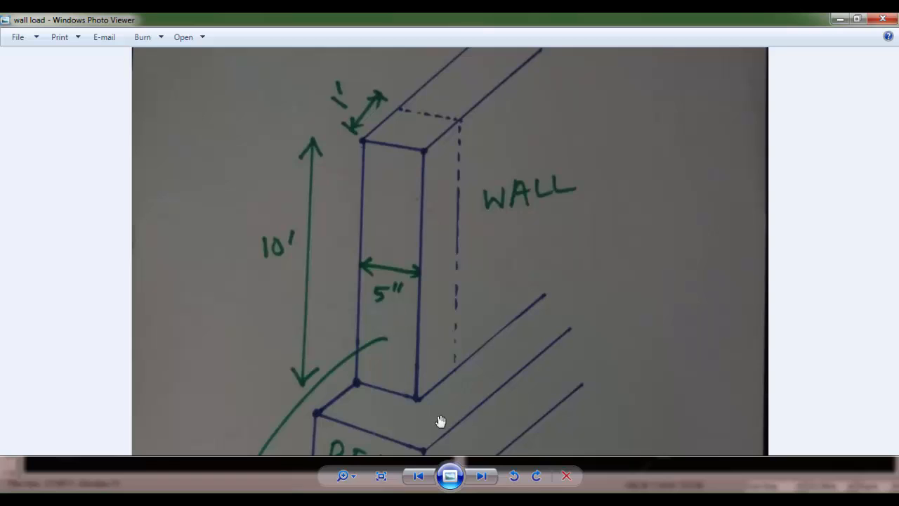
pyautogui.moveTo(438, 419); pyautogui.dragTo(422, 360)
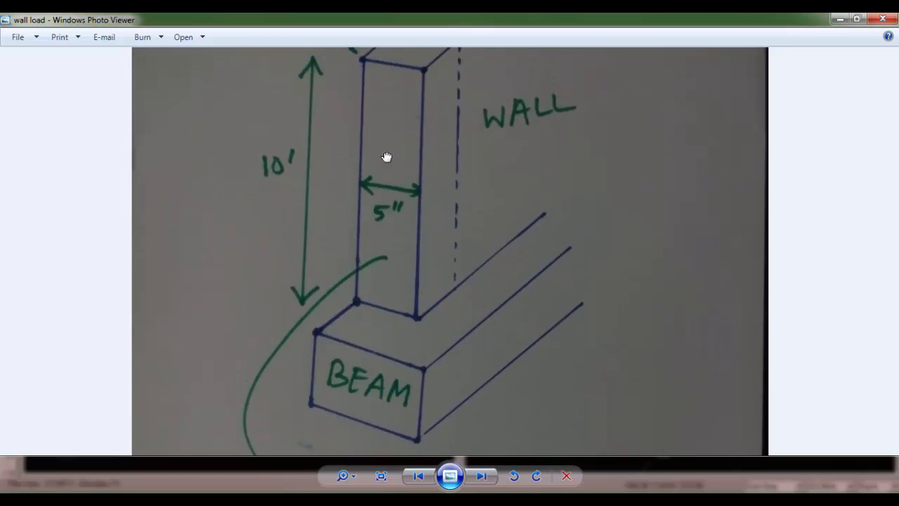
pyautogui.moveTo(365, 330); pyautogui.dragTo(357, 62)
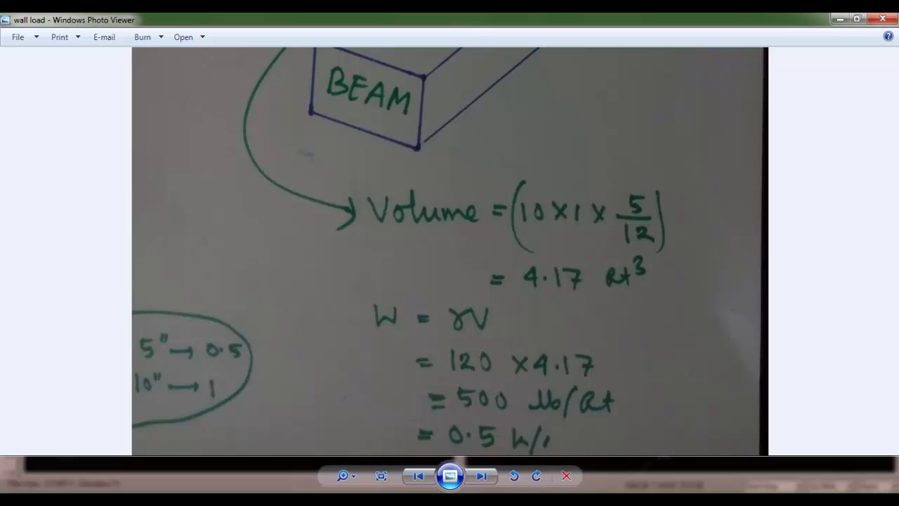
# - Switch to ETABS and assign a uniform gravity load of 0.5 in Kip-ft units to all B10X18 beams for load case WALL, replacing existing loads
pyautogui.click(225, 430)
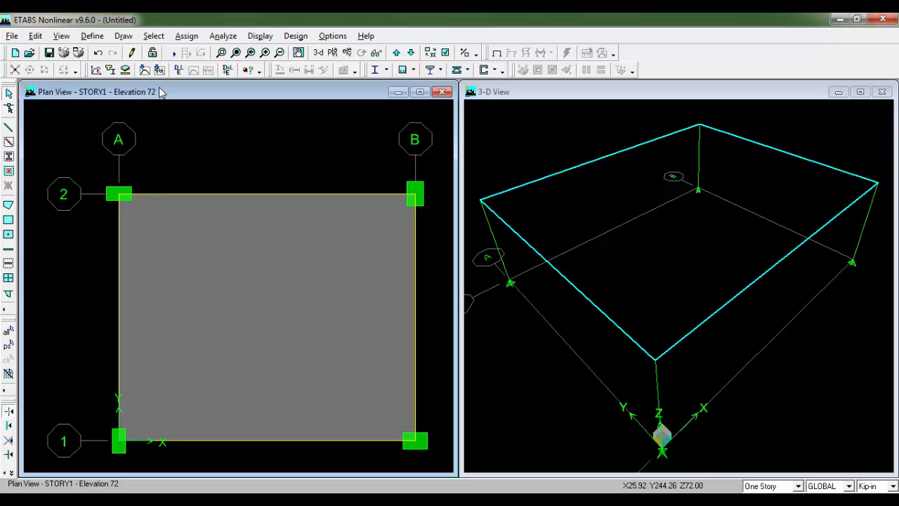
pyautogui.click(154, 35)
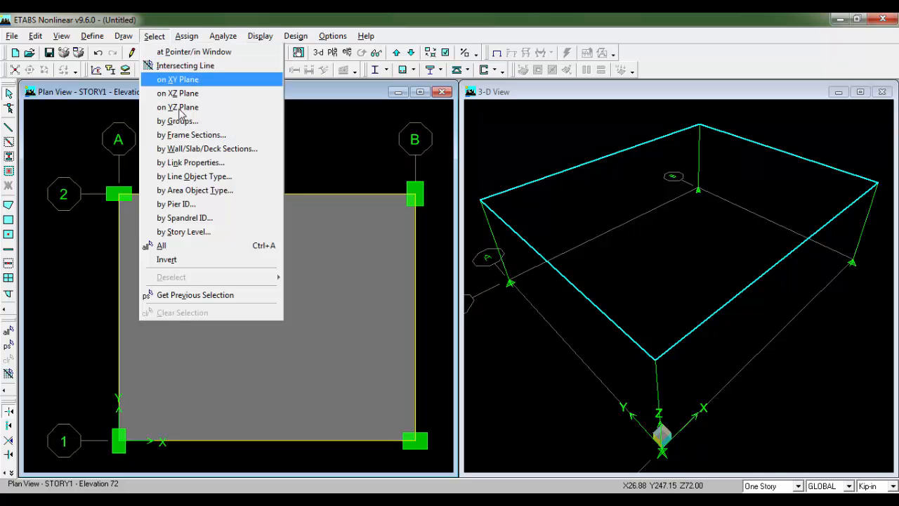
pyautogui.click(215, 136)
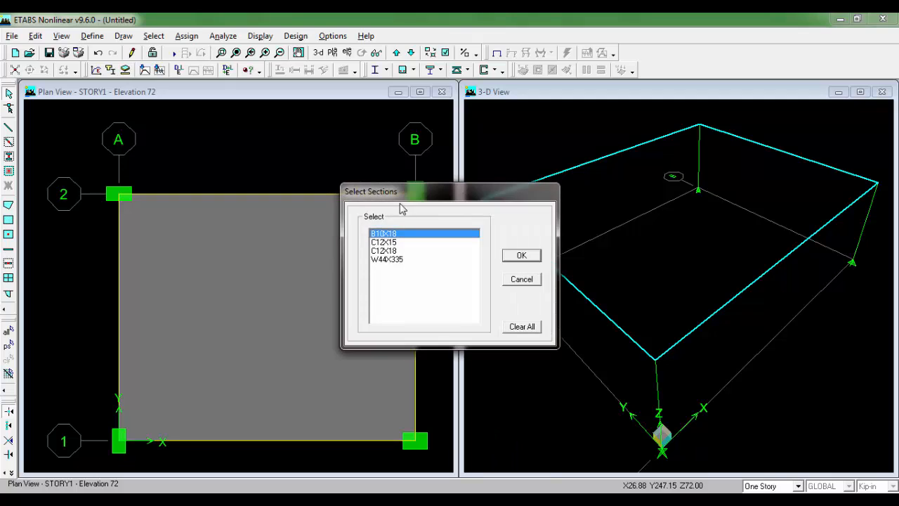
pyautogui.click(519, 256)
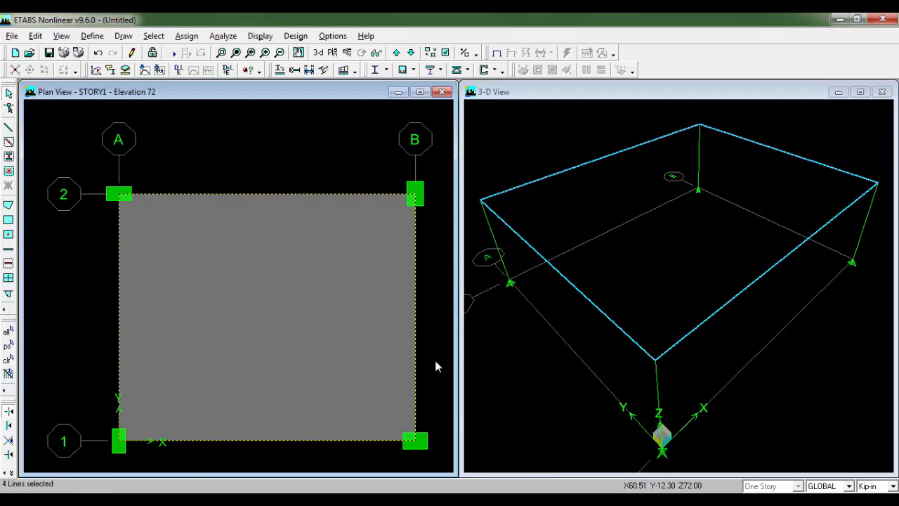
pyautogui.click(187, 37)
pyautogui.moveTo(194, 111)
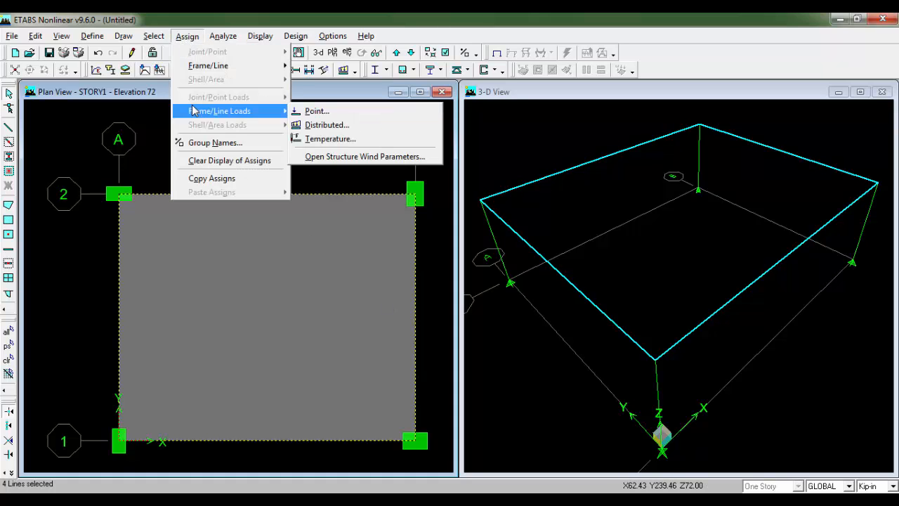
pyautogui.click(326, 124)
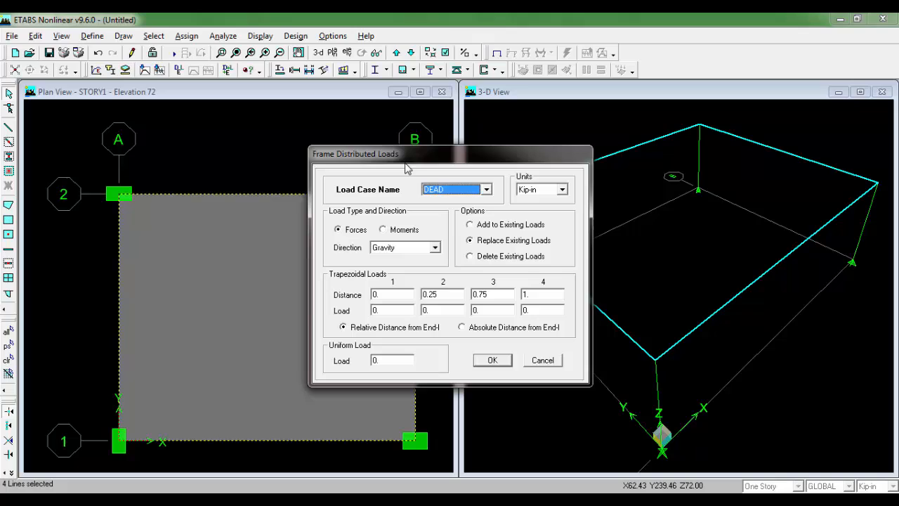
pyautogui.click(485, 189)
pyautogui.click(430, 218)
pyautogui.click(543, 192)
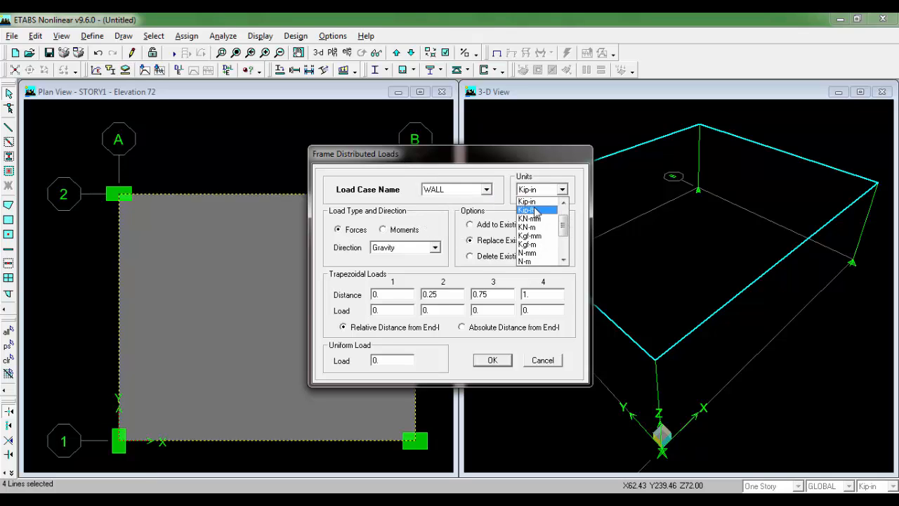
pyautogui.click(534, 205)
pyautogui.click(399, 360)
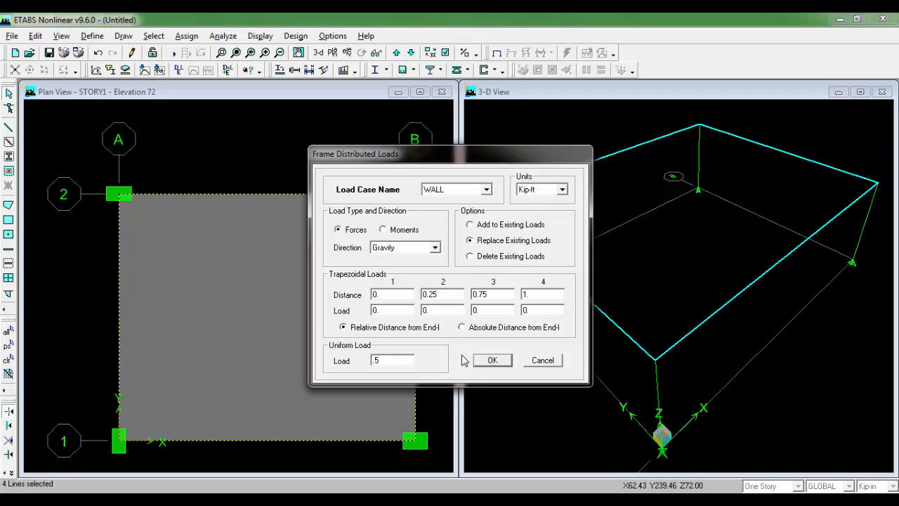
pyautogui.click(492, 360)
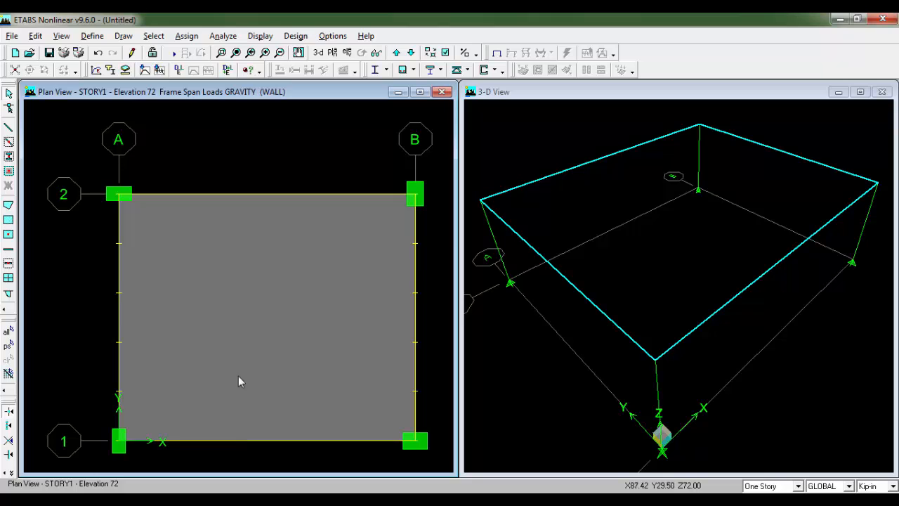
# - Check the loads assigned to the beams along grid lines 2 and A in Kip-ft units
pyautogui.rightClick(212, 194)
pyautogui.click(441, 120)
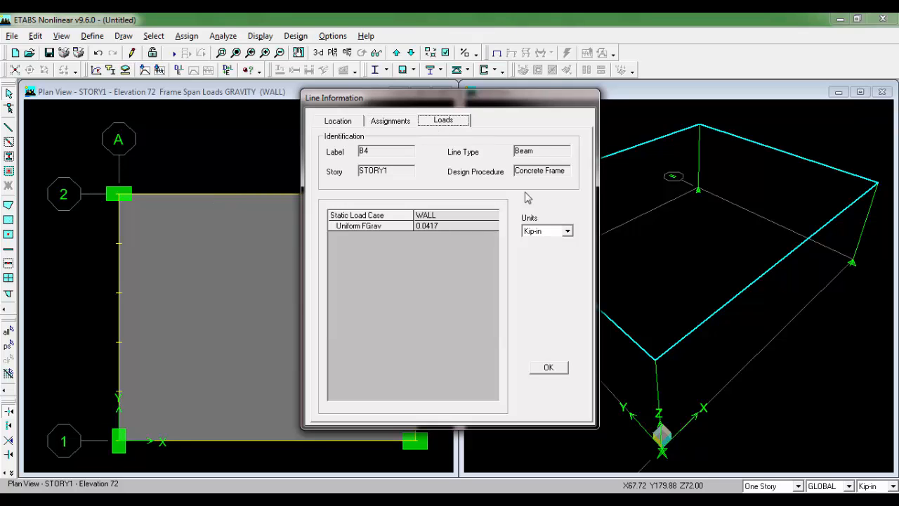
pyautogui.click(568, 231)
pyautogui.click(532, 256)
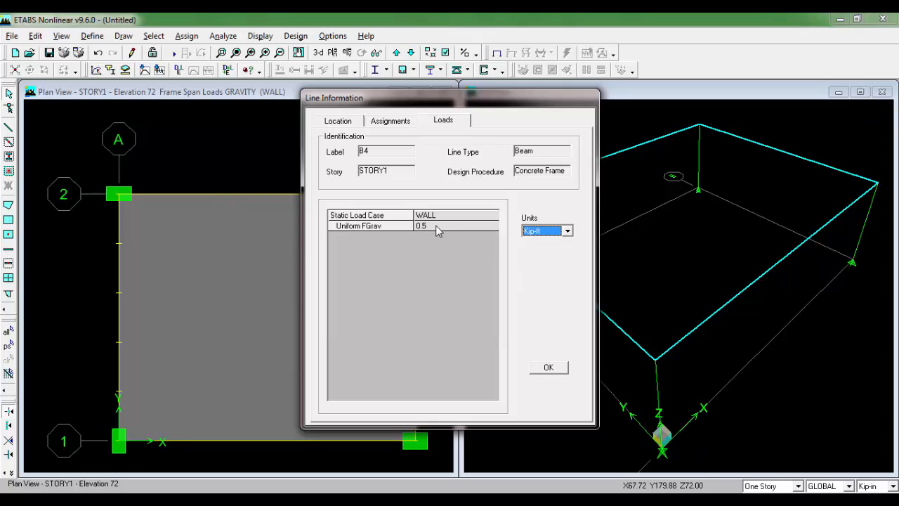
pyautogui.click(561, 368)
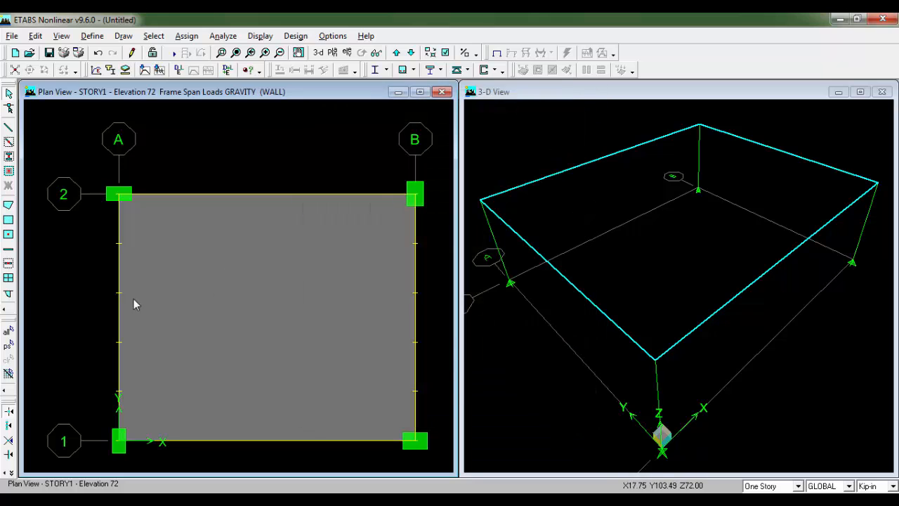
pyautogui.rightClick(119, 309)
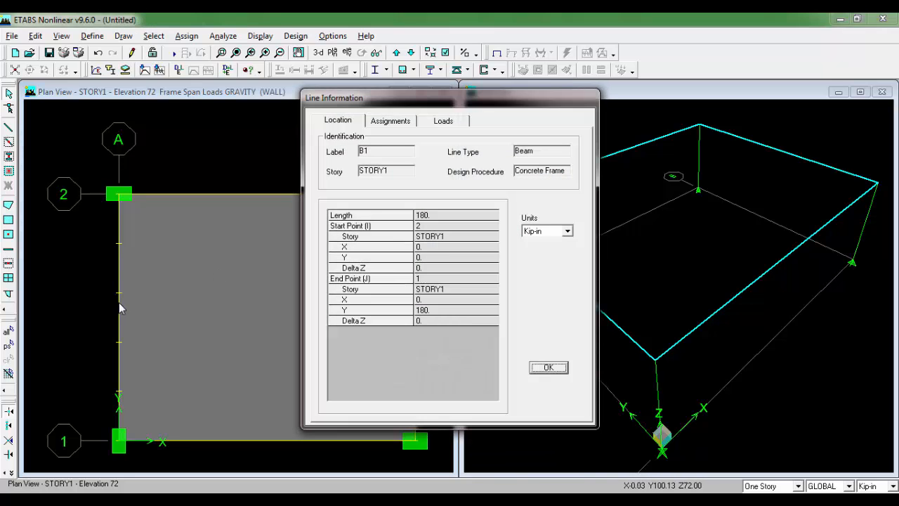
pyautogui.click(443, 122)
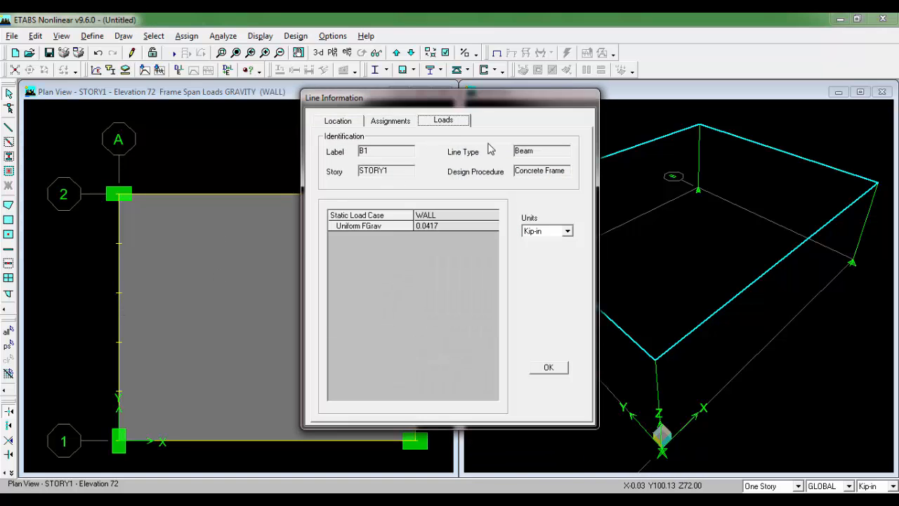
pyautogui.click(566, 231)
pyautogui.click(536, 252)
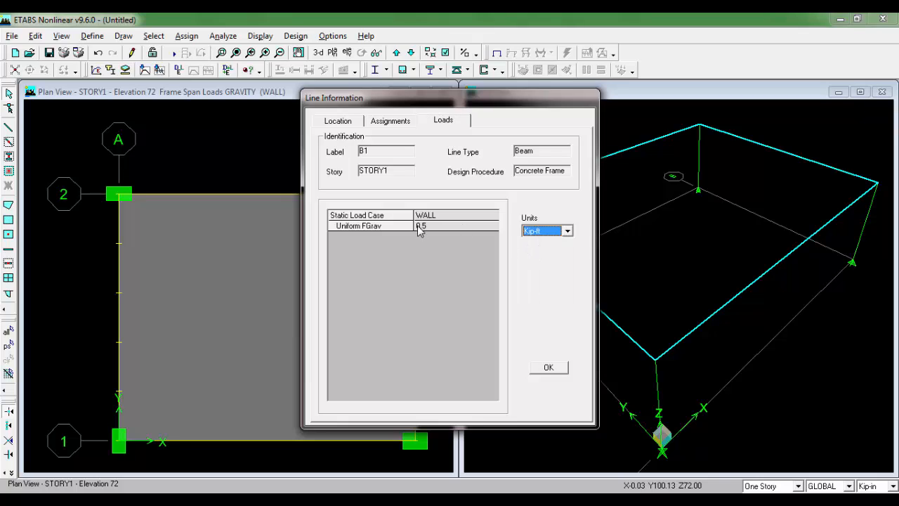
pyautogui.click(550, 366)
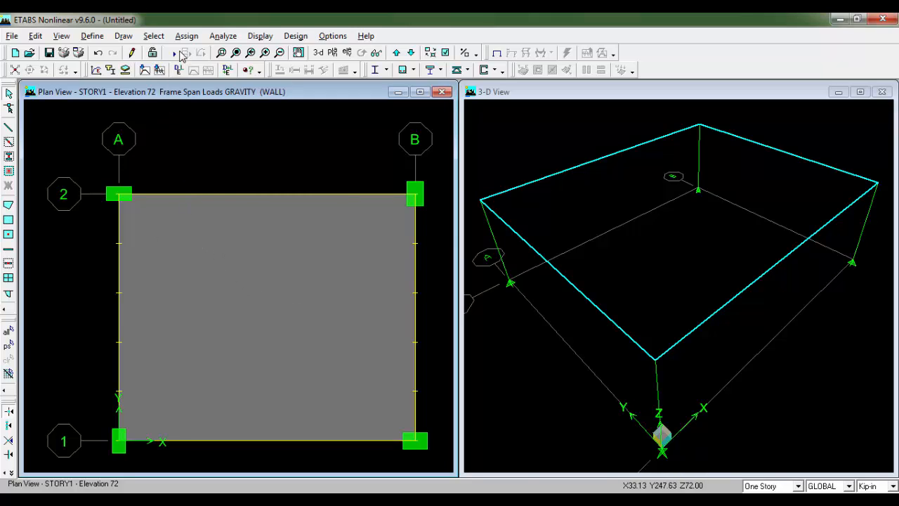
# - Select the slab by its SLAB5 section and open the uniform surface load assignment for it
pyautogui.click(154, 36)
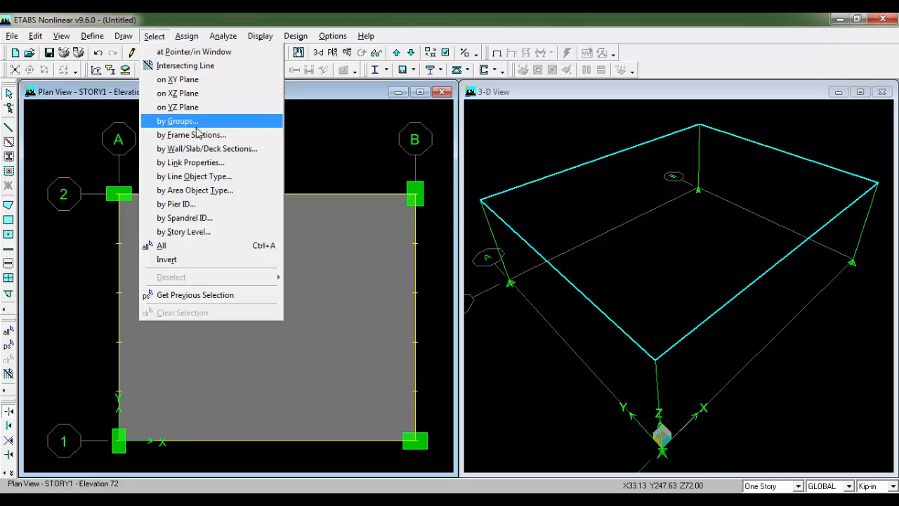
pyautogui.click(243, 149)
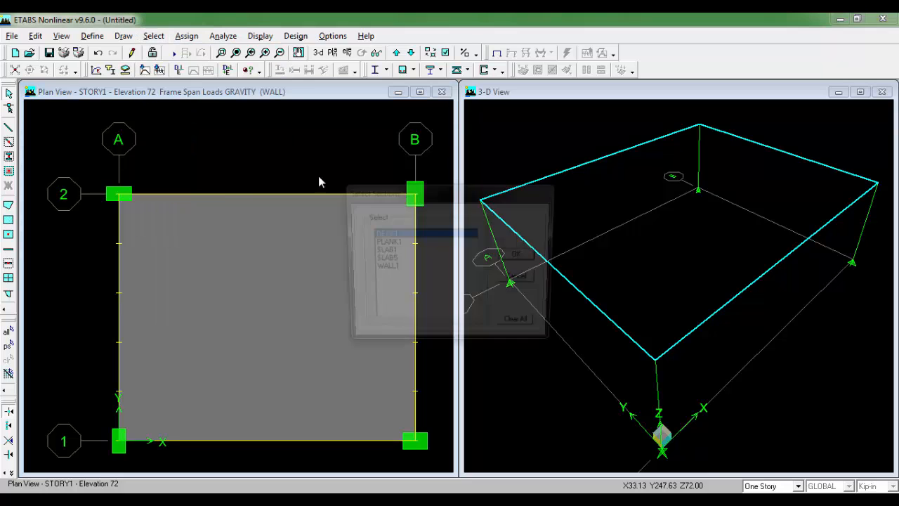
pyautogui.click(383, 260)
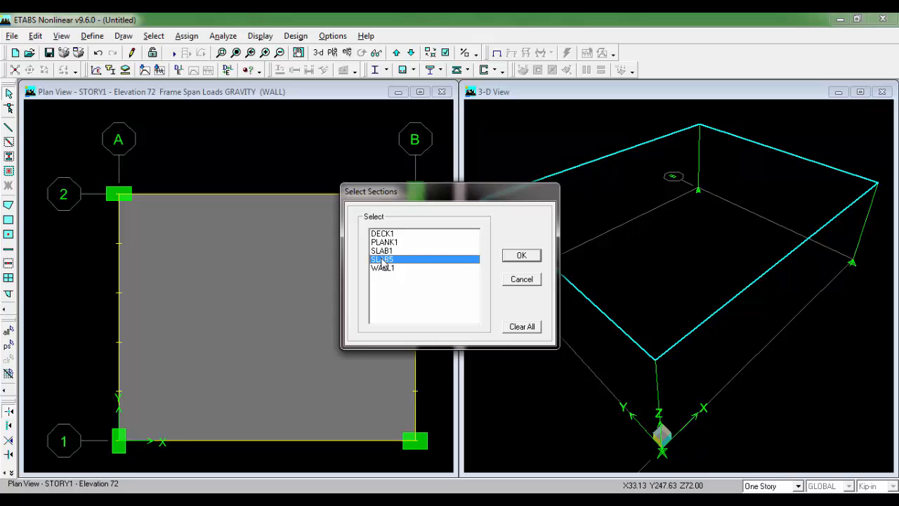
pyautogui.click(521, 255)
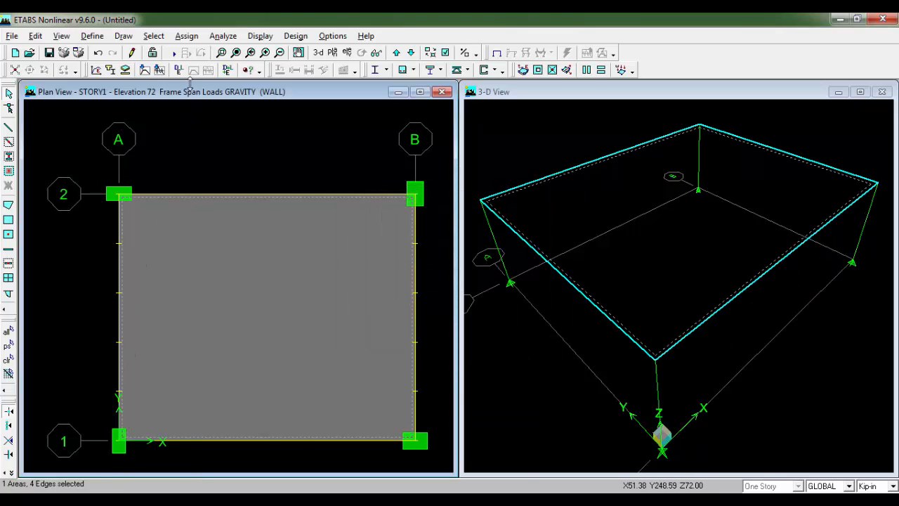
pyautogui.click(187, 36)
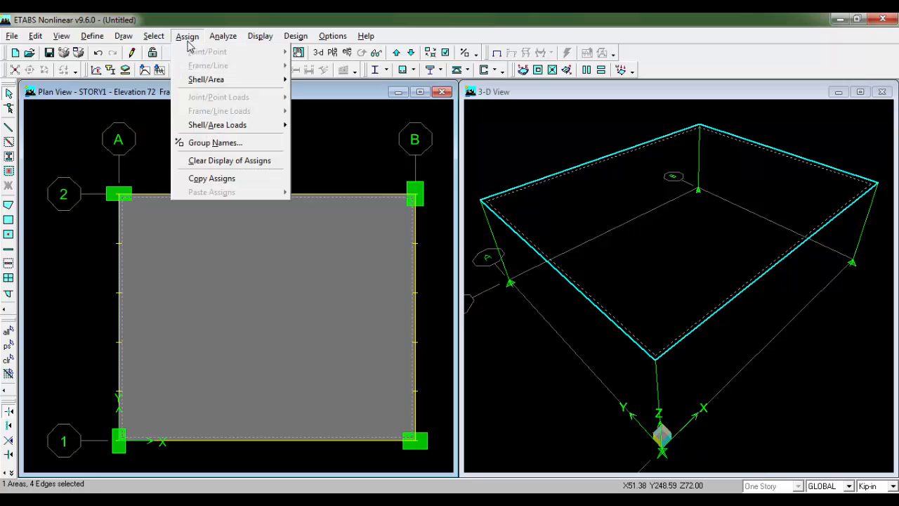
pyautogui.moveTo(209, 125)
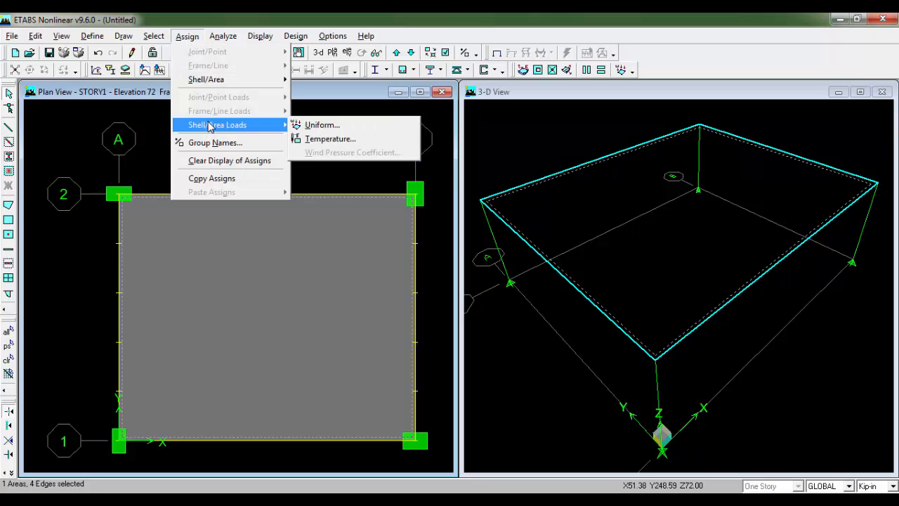
pyautogui.click(372, 126)
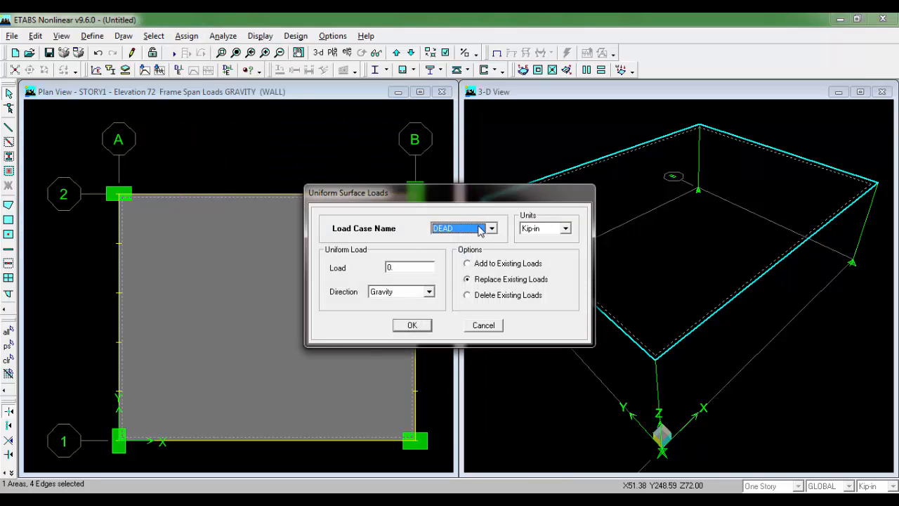
# - Check the live load in the 2story sketch and assign the slab a uniform gravity load of 40 in lb-ft units for load case LIVE
pyautogui.click(485, 228)
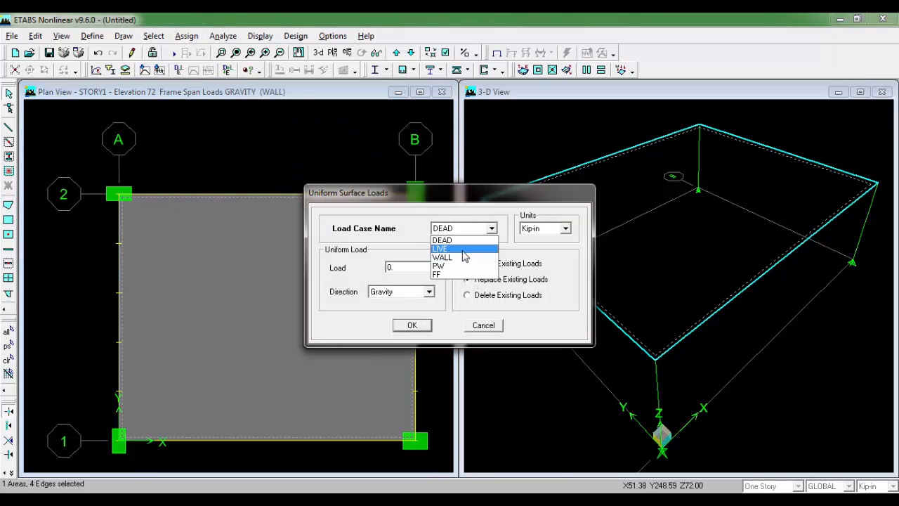
pyautogui.click(439, 250)
pyautogui.doubleClick(409, 266)
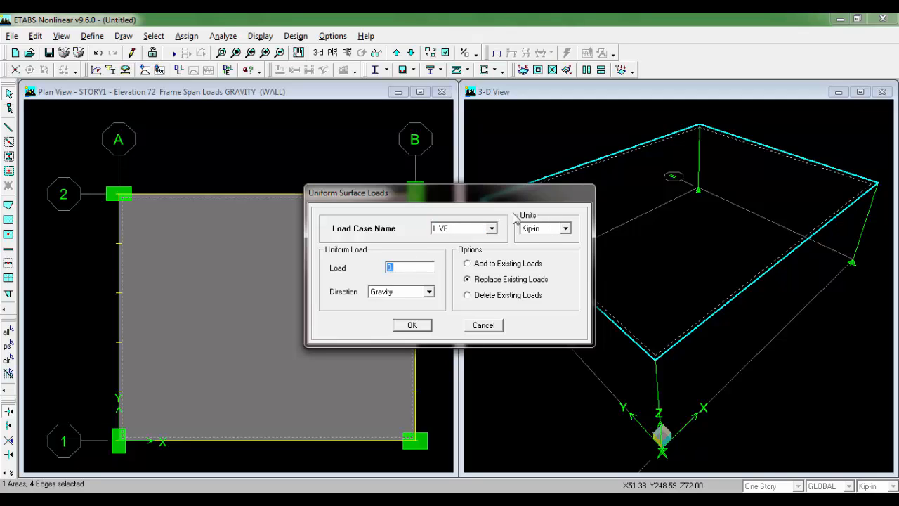
pyautogui.click(565, 228)
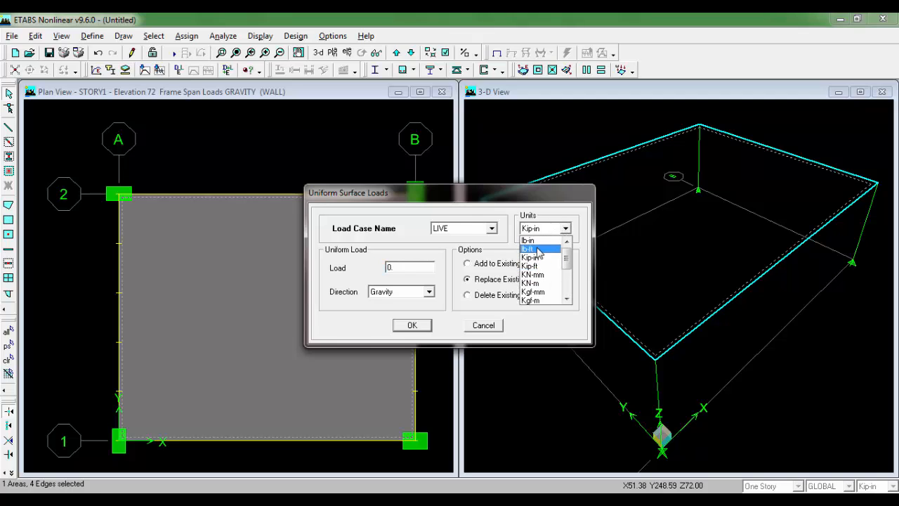
pyautogui.click(532, 257)
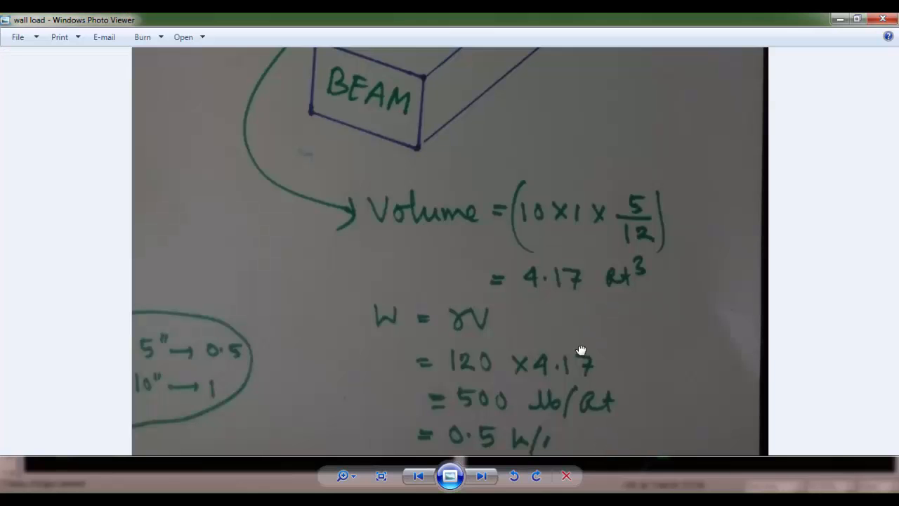
pyautogui.press('Left')
pyautogui.scroll(3, 572, 399)
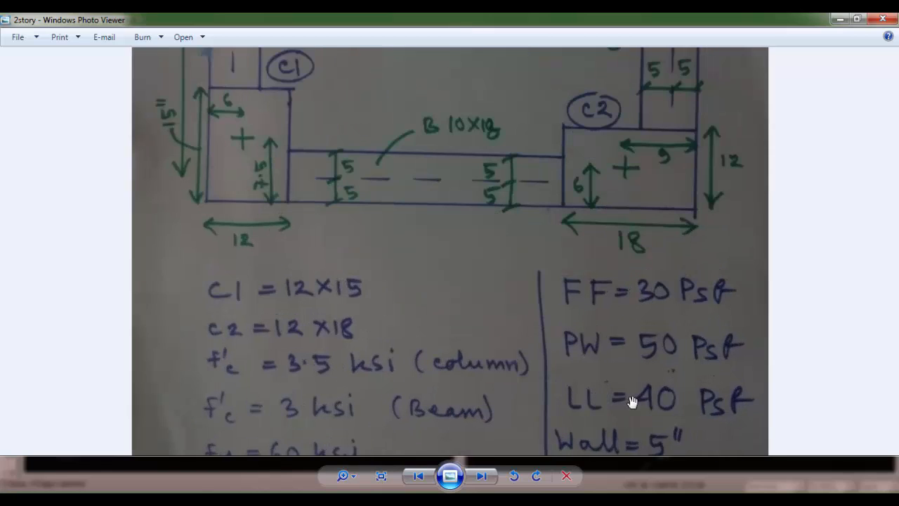
pyautogui.moveTo(632, 401); pyautogui.dragTo(607, 322)
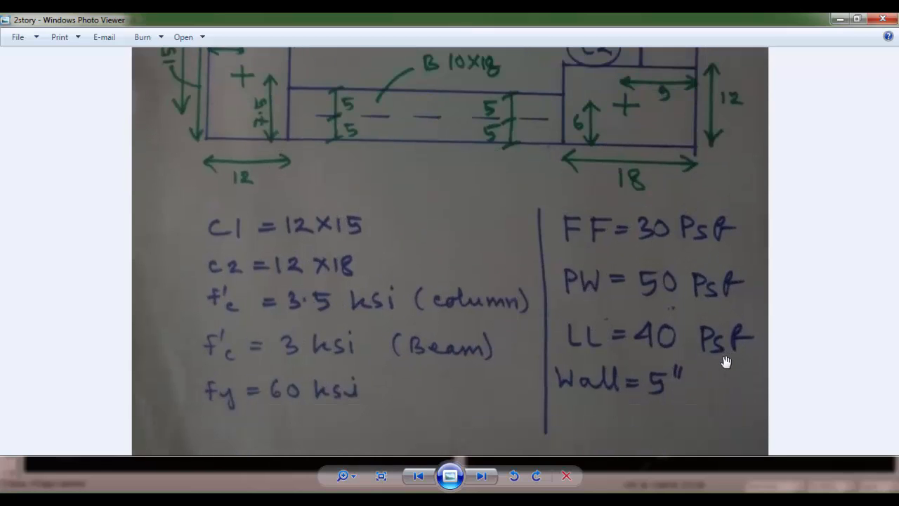
pyautogui.click(251, 500)
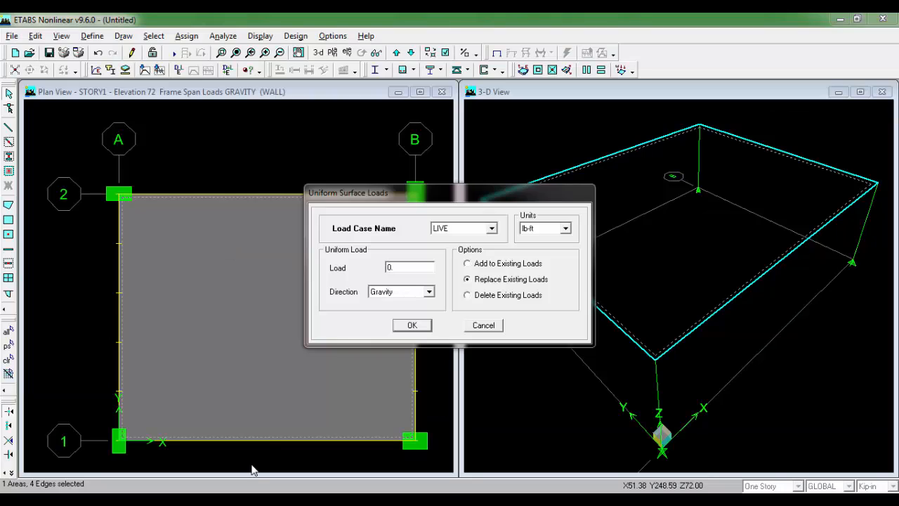
pyautogui.doubleClick(415, 265)
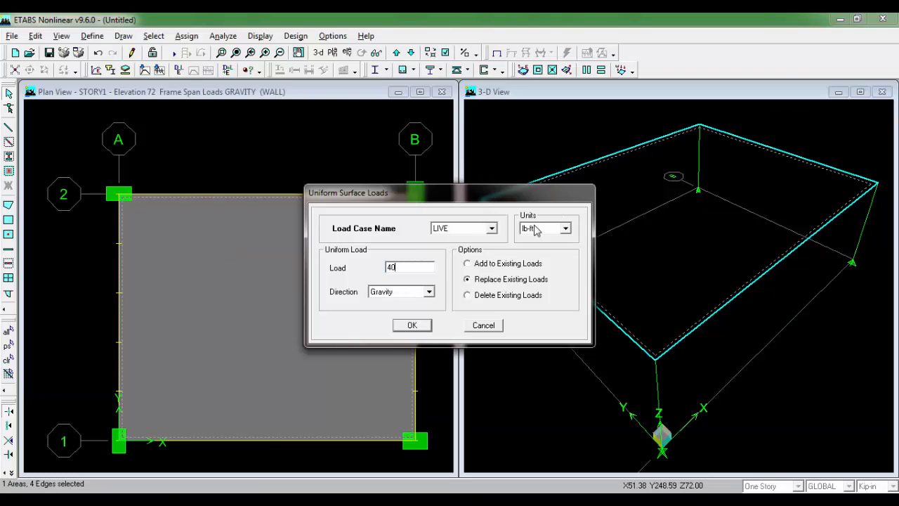
pyautogui.click(413, 326)
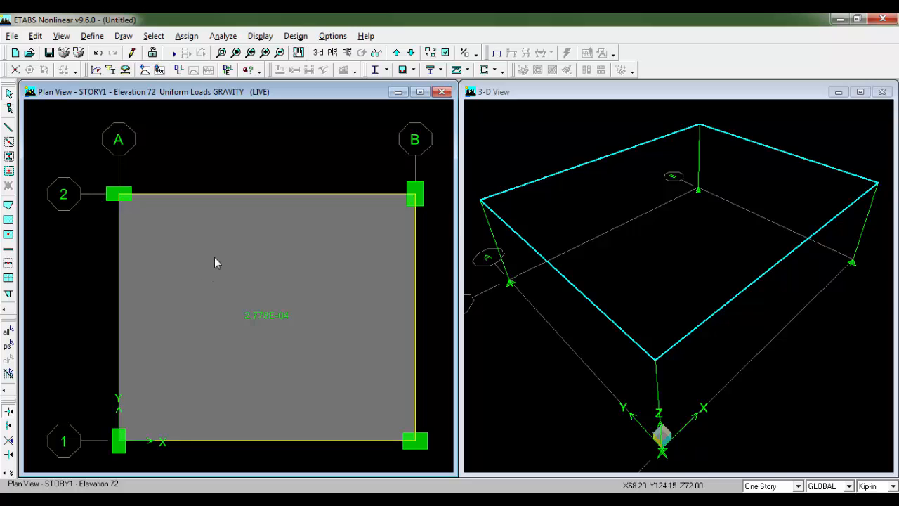
# - Reselect the slab and, checking the sketch, assign it a uniform gravity surface load of 50 in lb-ft units for load case PW
pyautogui.click(8, 346)
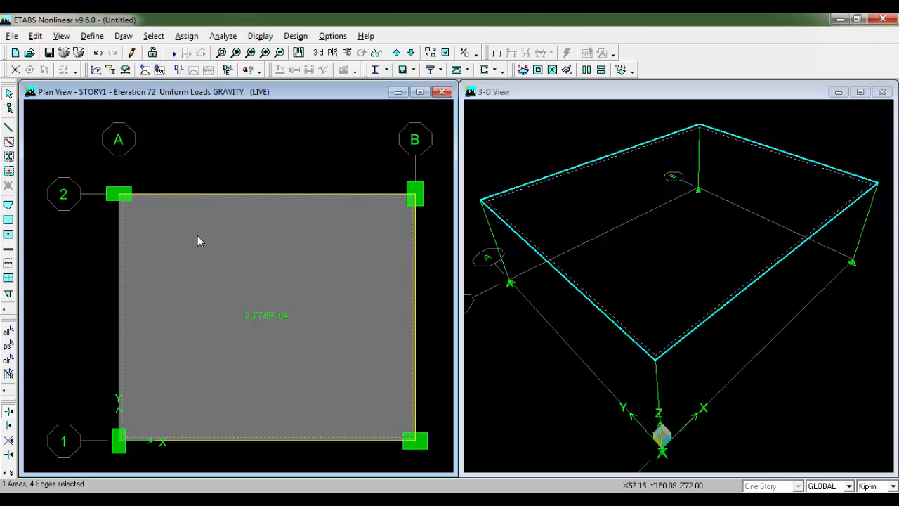
pyautogui.click(189, 36)
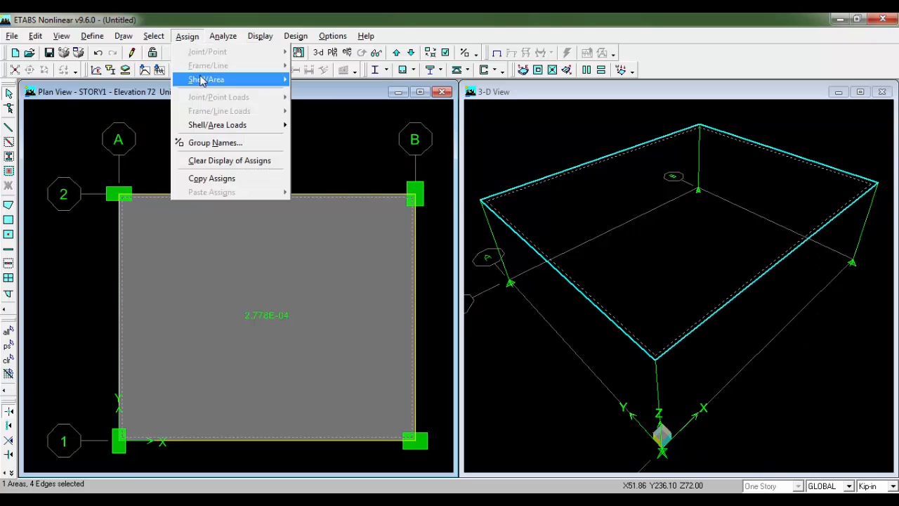
pyautogui.moveTo(210, 124)
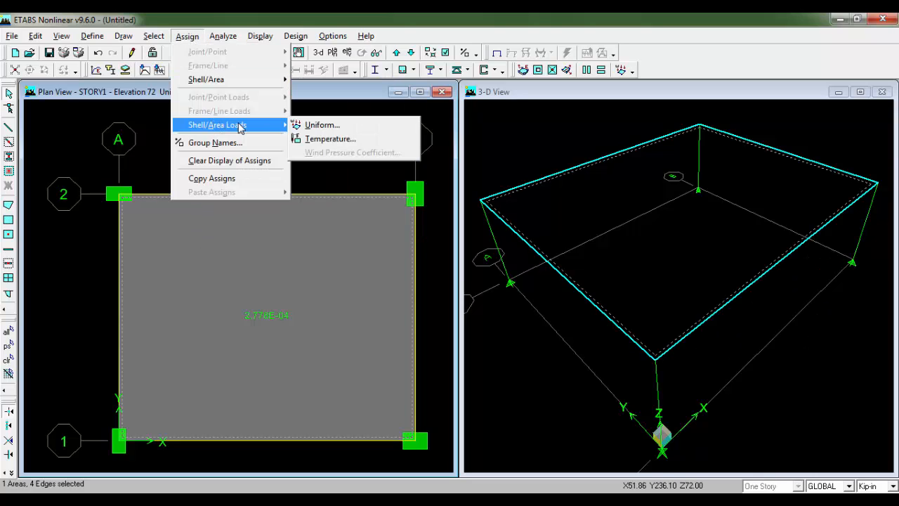
pyautogui.click(330, 126)
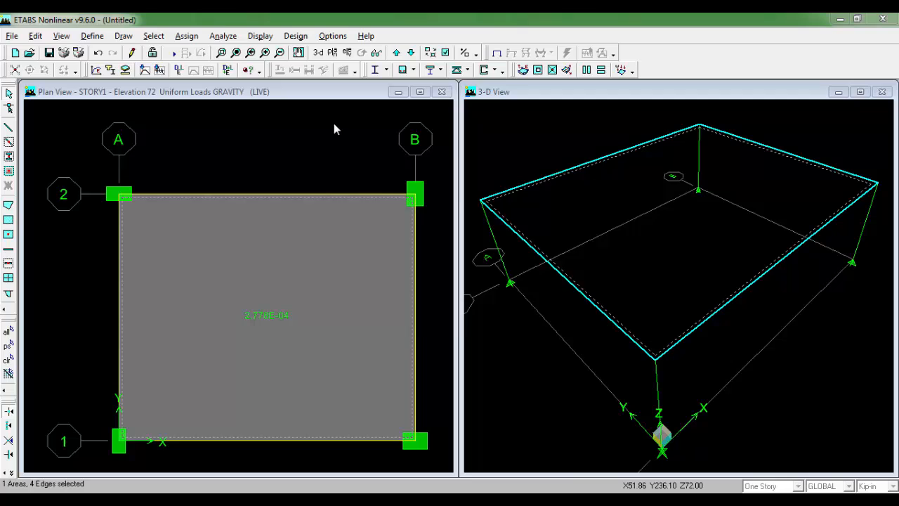
pyautogui.click(462, 228)
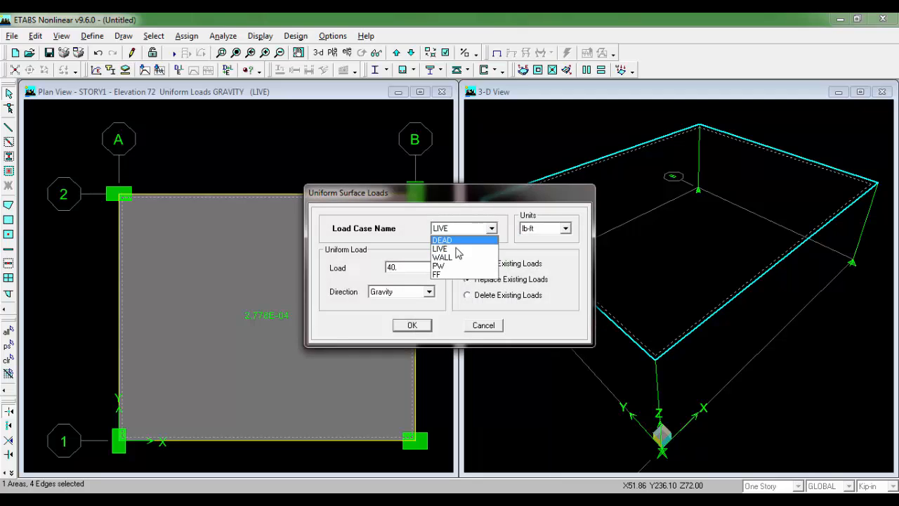
pyautogui.click(454, 267)
pyautogui.doubleClick(413, 267)
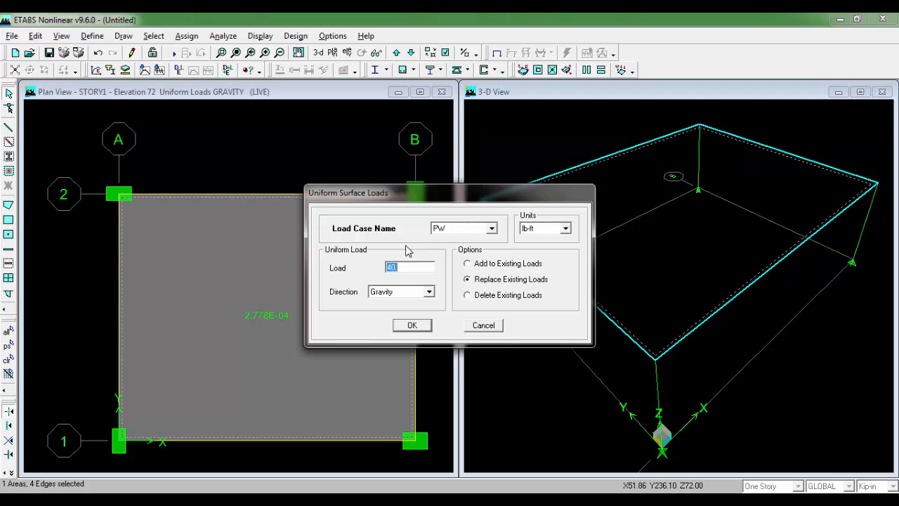
pyautogui.click(203, 498)
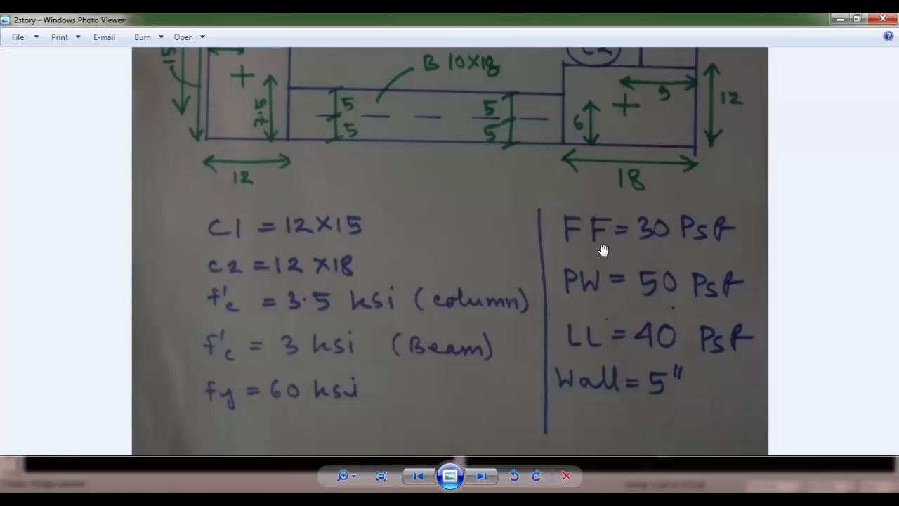
pyautogui.hotkey('alt', 'Tab')
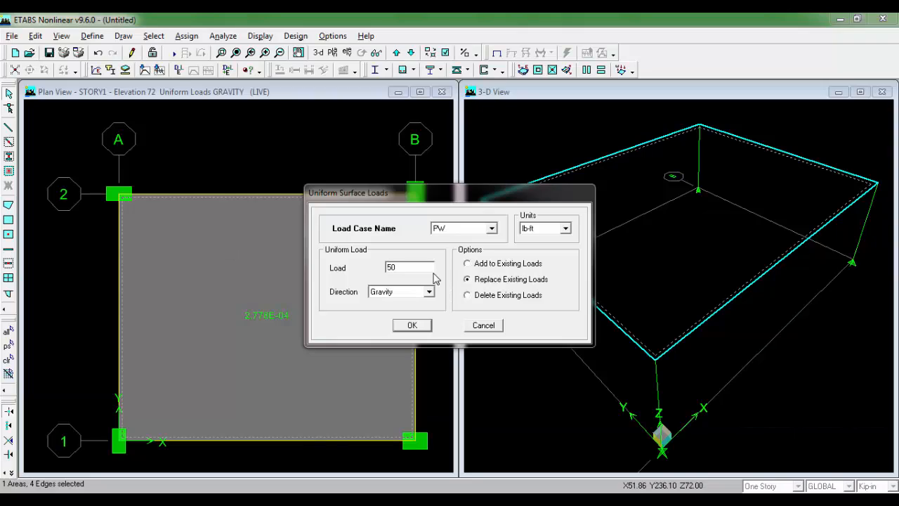
pyautogui.click(418, 324)
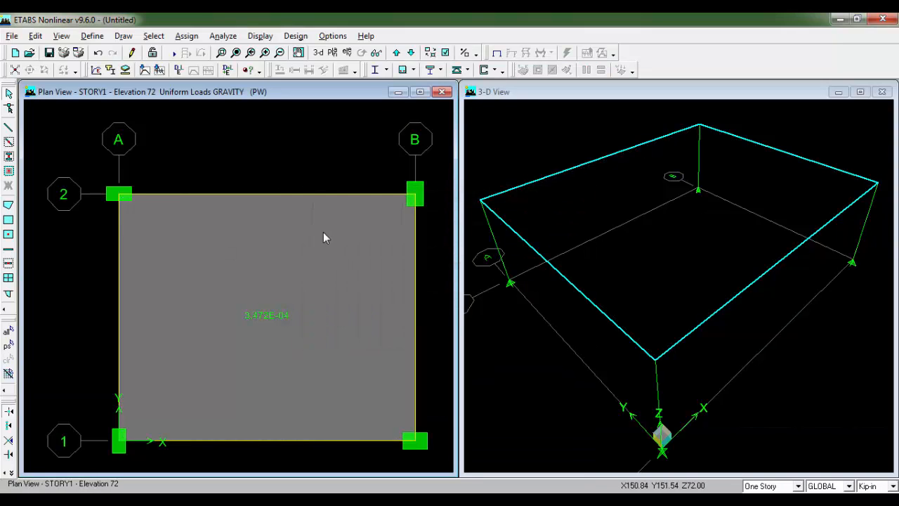
# - Reselect the slab and assign it a uniform gravity surface load of 30 in lb-ft units for load case FF
pyautogui.click(10, 346)
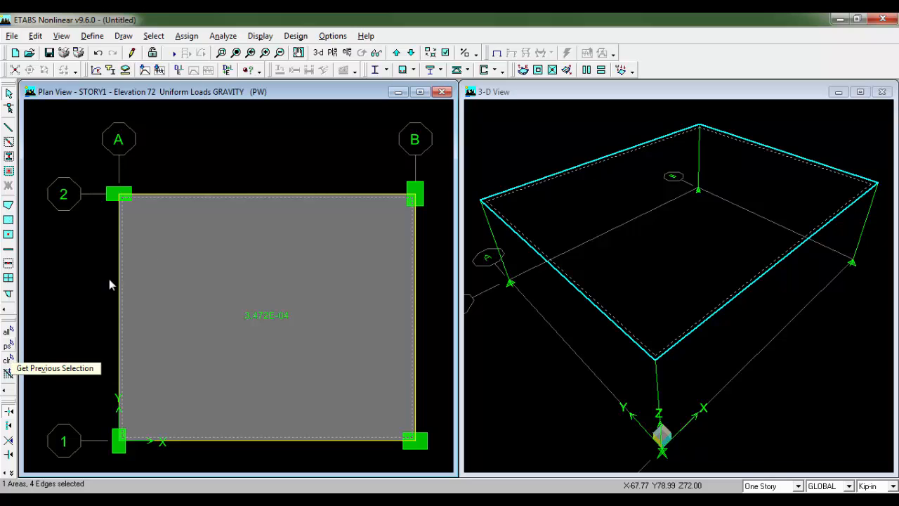
pyautogui.click(187, 36)
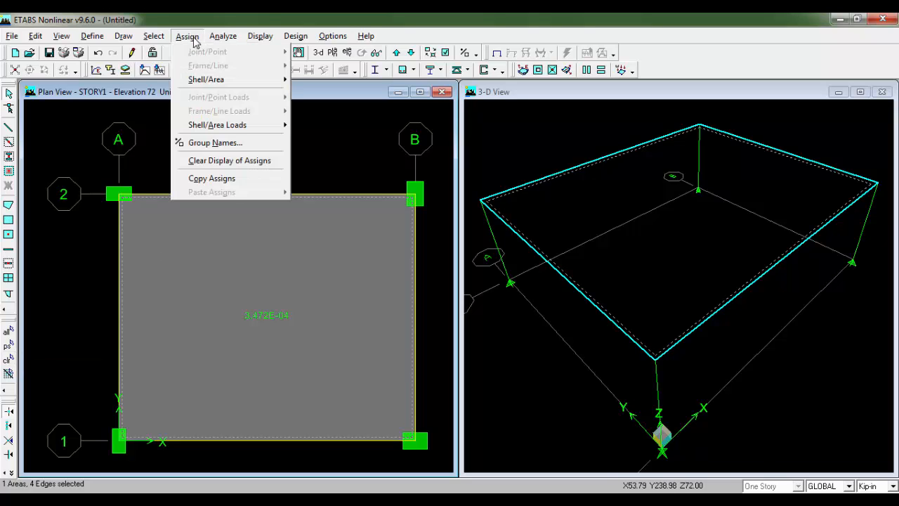
pyautogui.moveTo(213, 130)
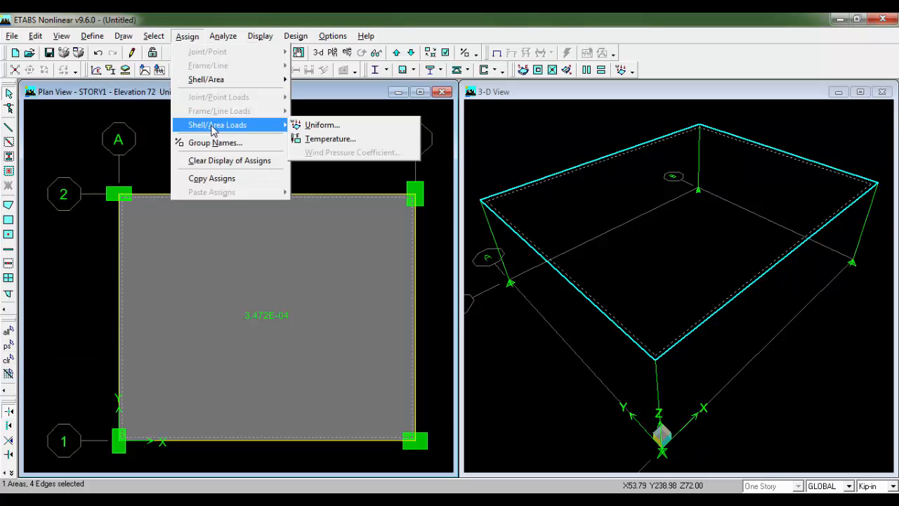
pyautogui.click(317, 124)
pyautogui.click(470, 236)
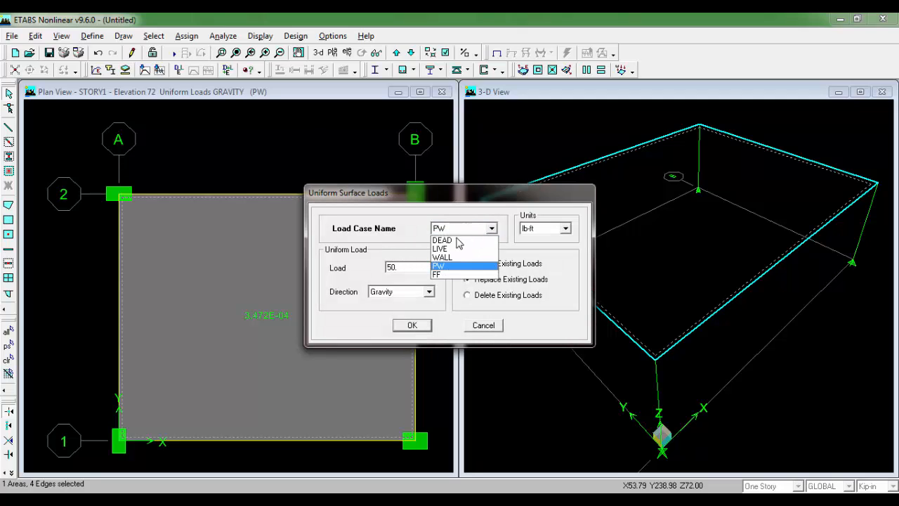
pyautogui.click(458, 271)
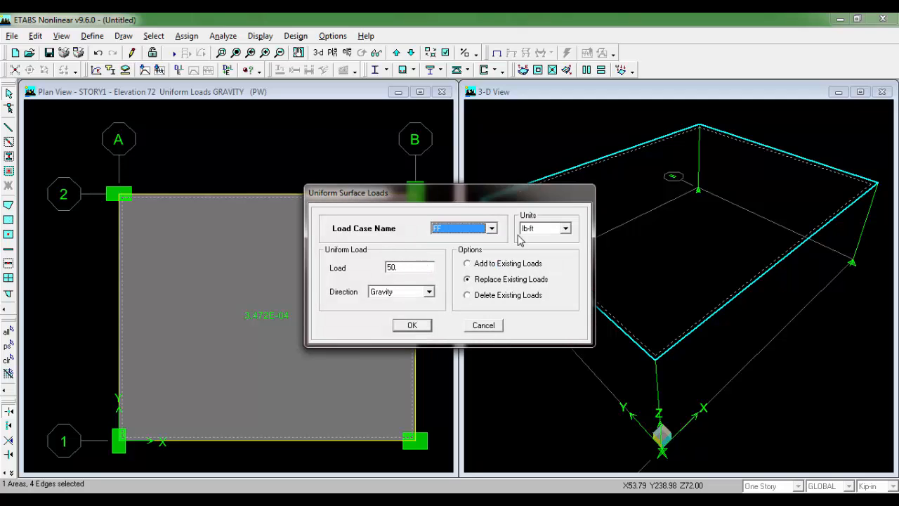
pyautogui.doubleClick(407, 268)
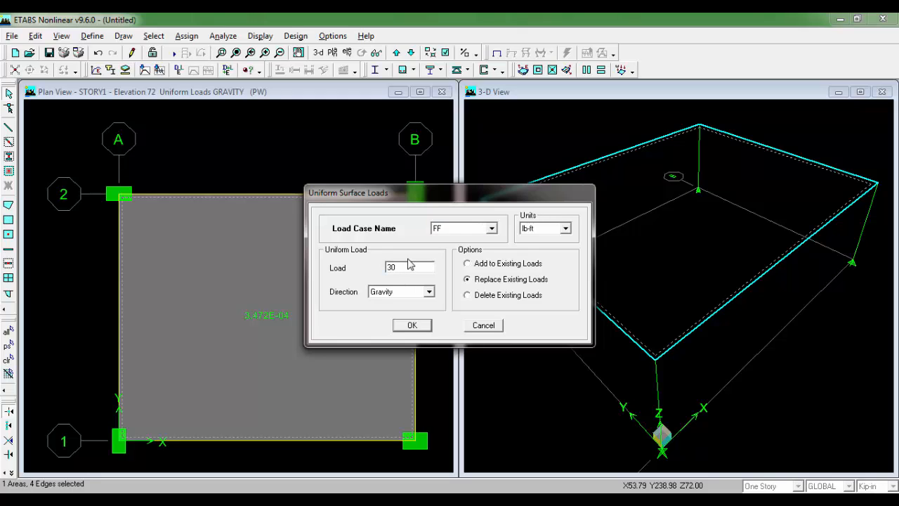
pyautogui.click(416, 328)
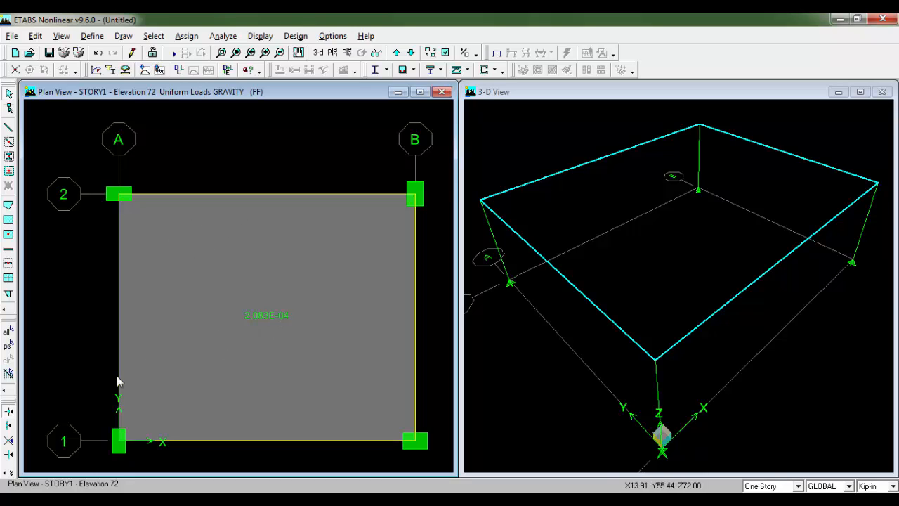
# - Reselect the slab and auto mesh it into structural elements at beams, wall edges and visible grids, with a maximum element size of 24
pyautogui.click(9, 347)
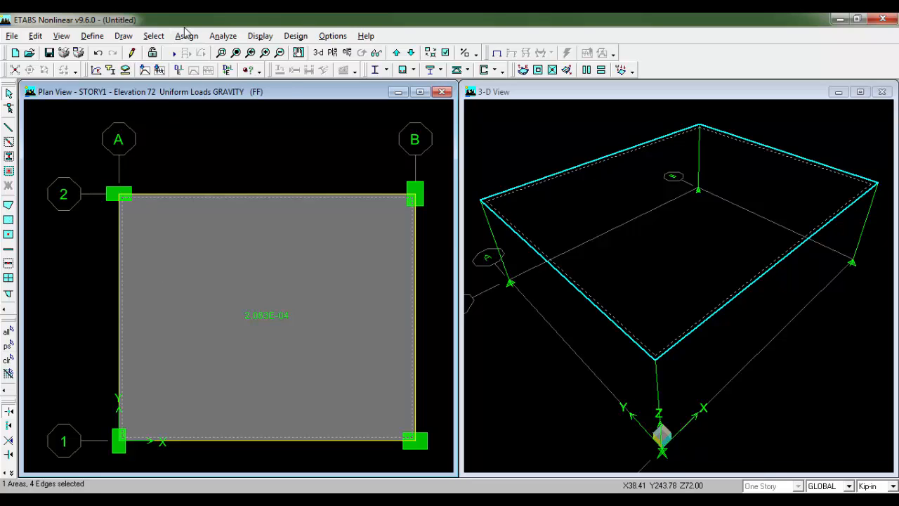
pyautogui.click(187, 36)
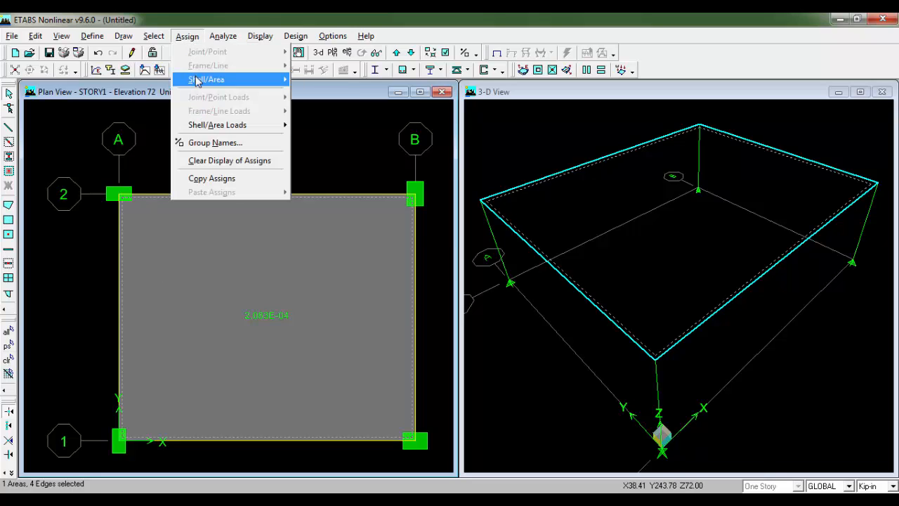
pyautogui.moveTo(199, 79)
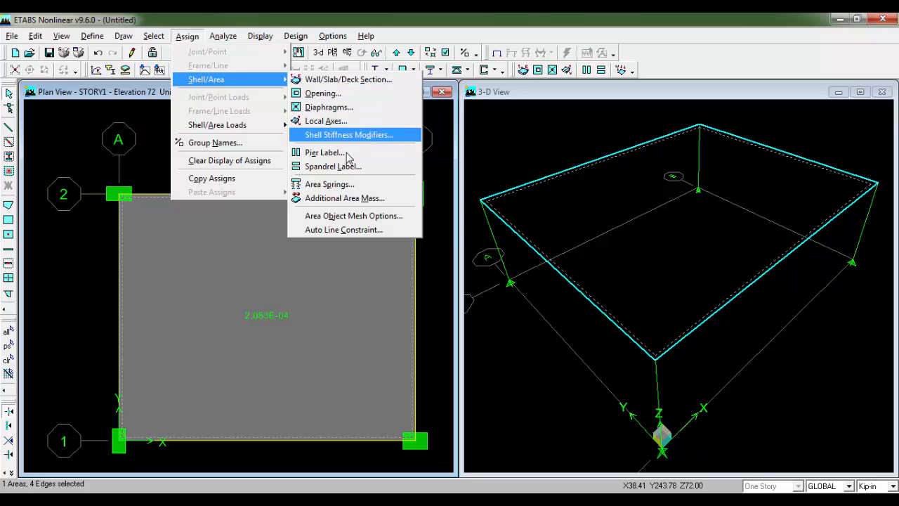
pyautogui.click(394, 220)
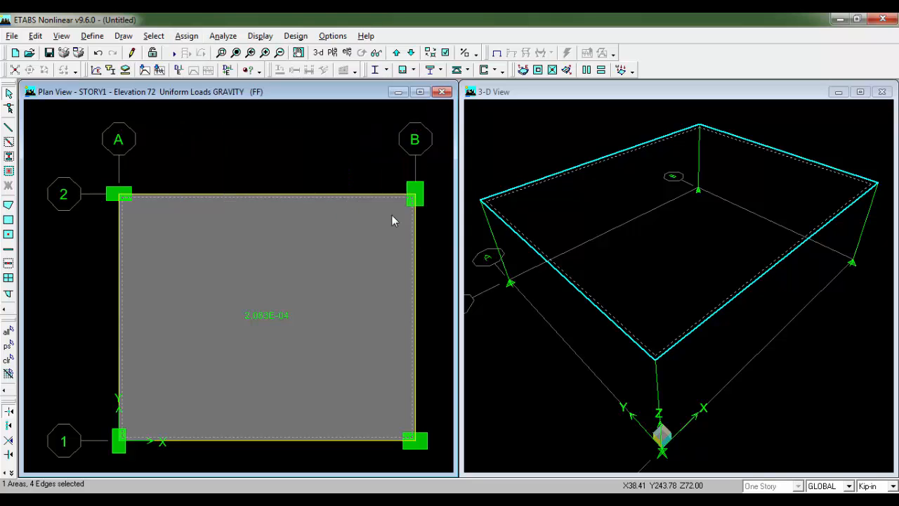
pyautogui.moveTo(371, 142); pyautogui.dragTo(353, 135)
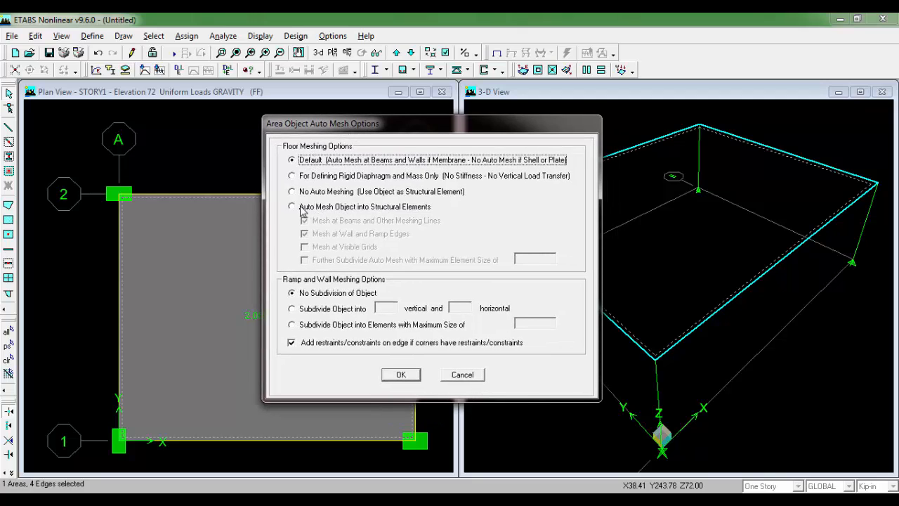
pyautogui.click(336, 209)
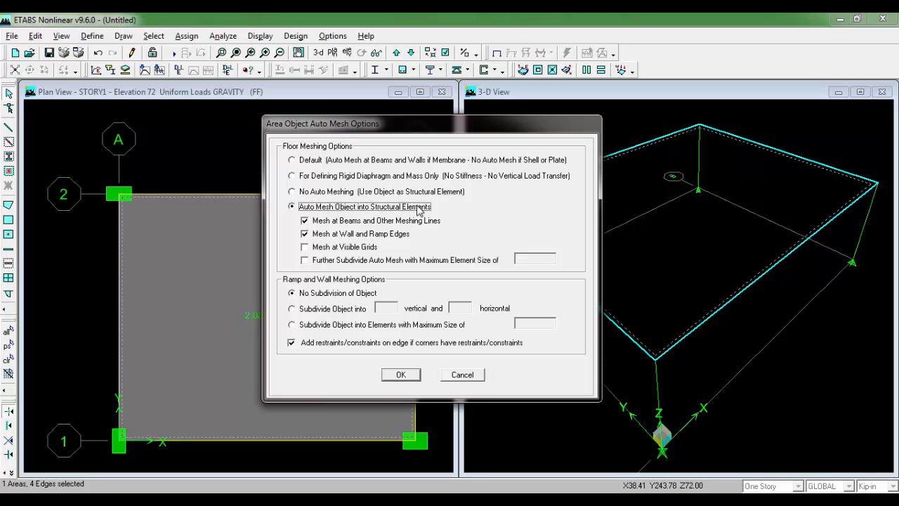
pyautogui.click(320, 248)
pyautogui.click(314, 262)
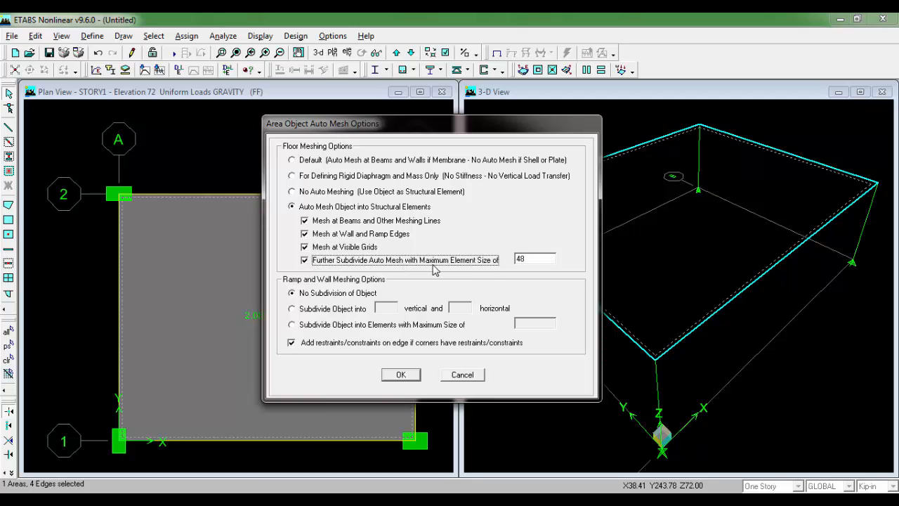
pyautogui.click(529, 259)
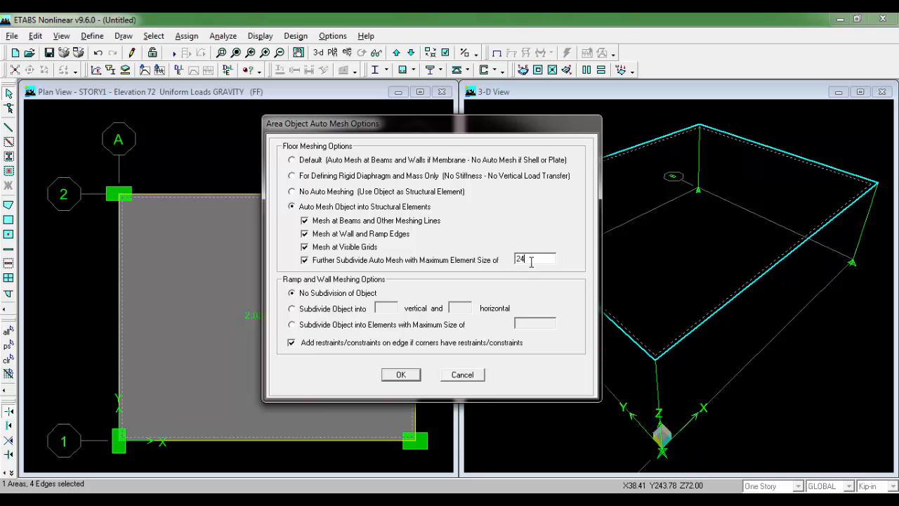
pyautogui.click(411, 374)
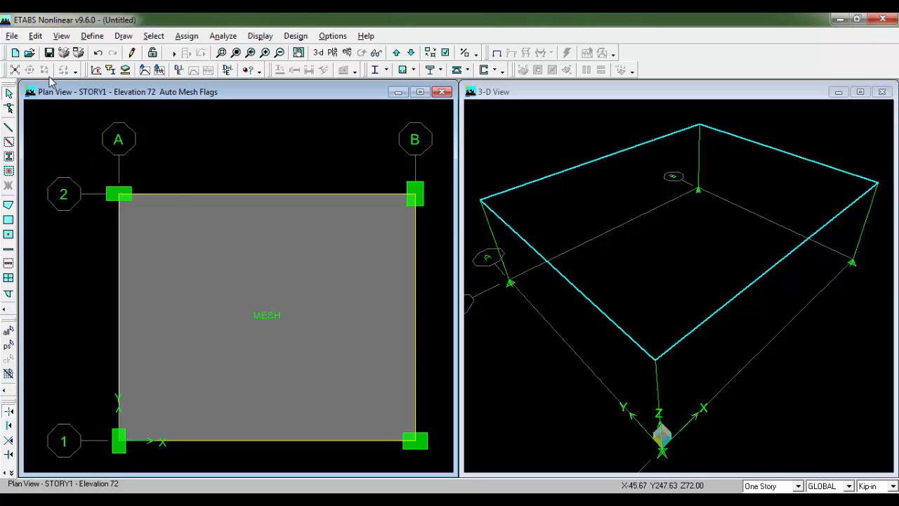
# - Insert one new 120 in high story above STORY1, replicating it from the existing STORY1
pyautogui.click(36, 36)
pyautogui.moveTo(67, 192)
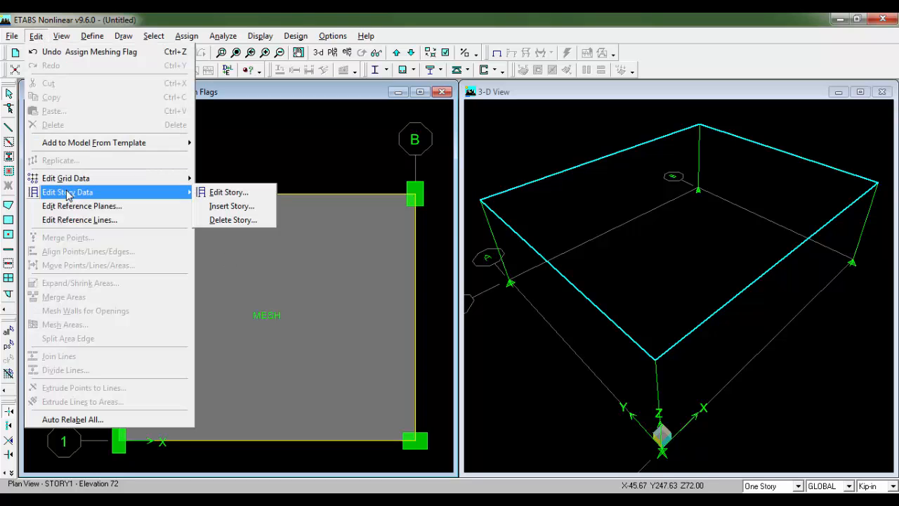
pyautogui.click(250, 206)
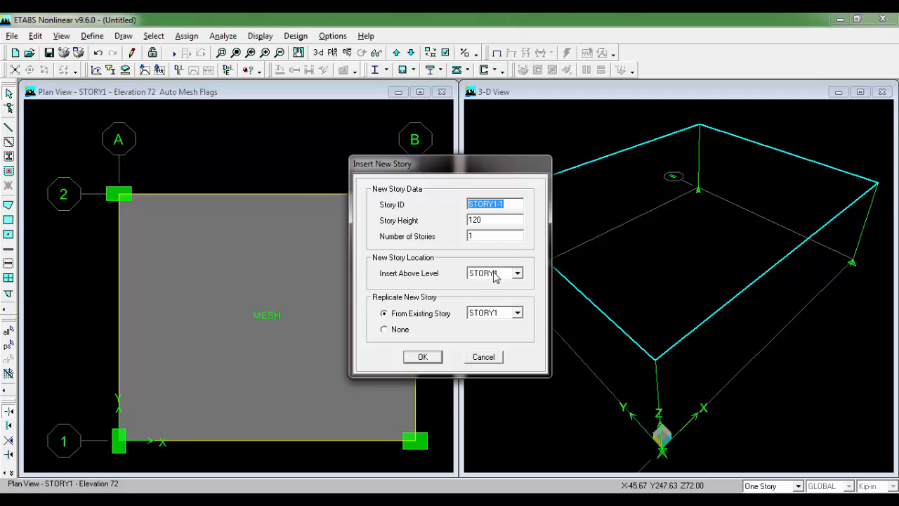
pyautogui.click(422, 357)
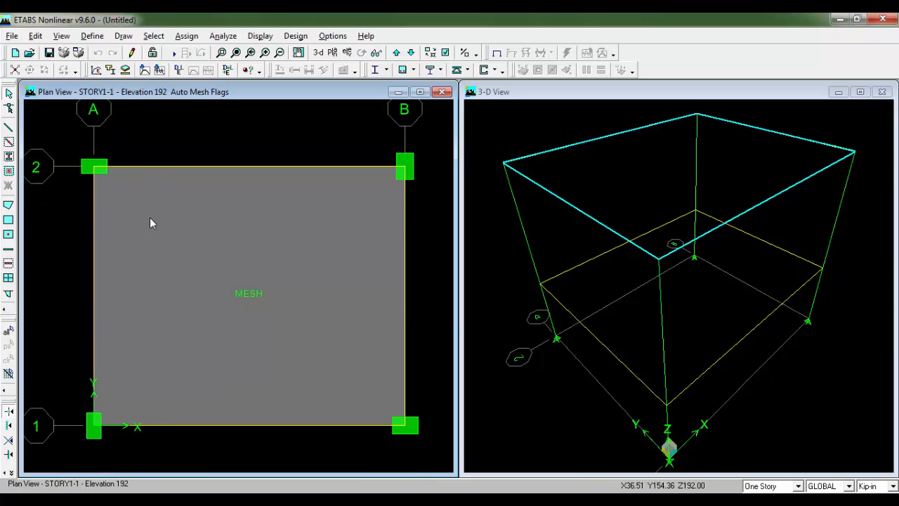
pyautogui.scroll(-1, 293, 246)
pyautogui.moveTo(242, 192); pyautogui.dragTo(244, 215, button='middle')
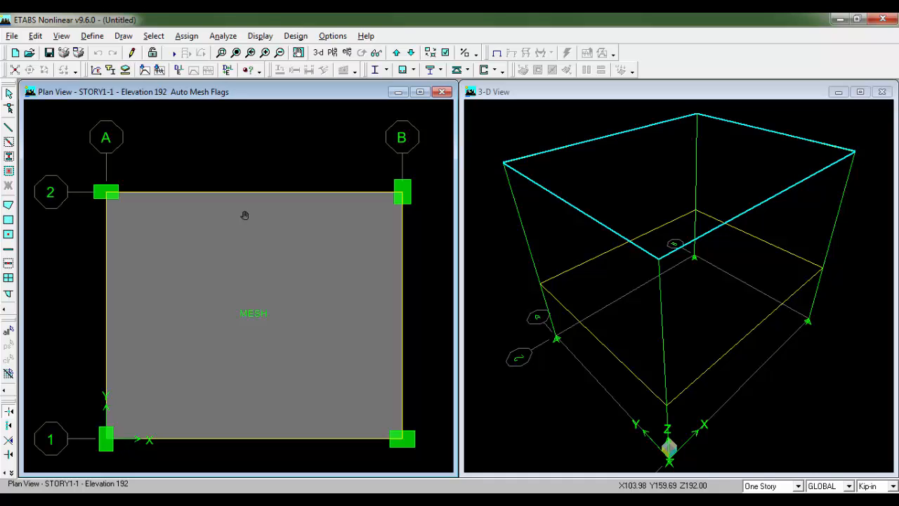
# - Disable dynamic analysis in the analysis options
pyautogui.click(222, 35)
pyautogui.click(232, 52)
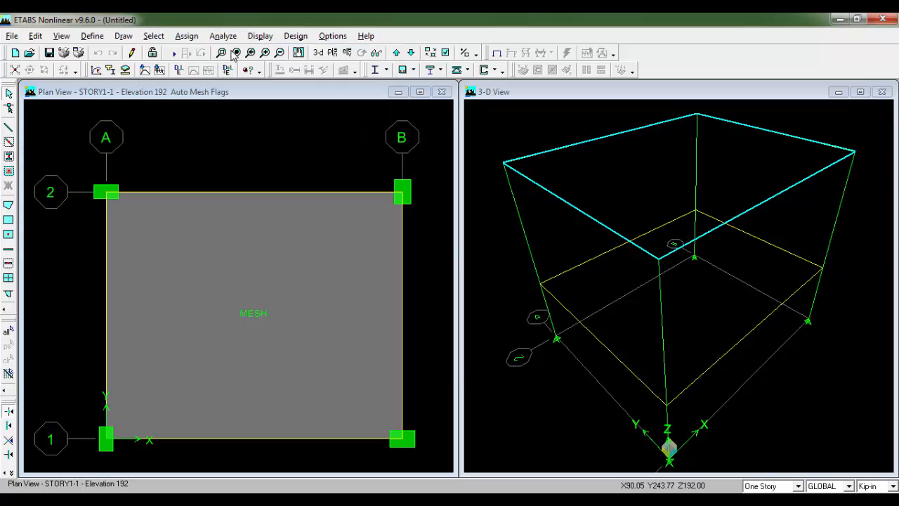
pyautogui.click(366, 289)
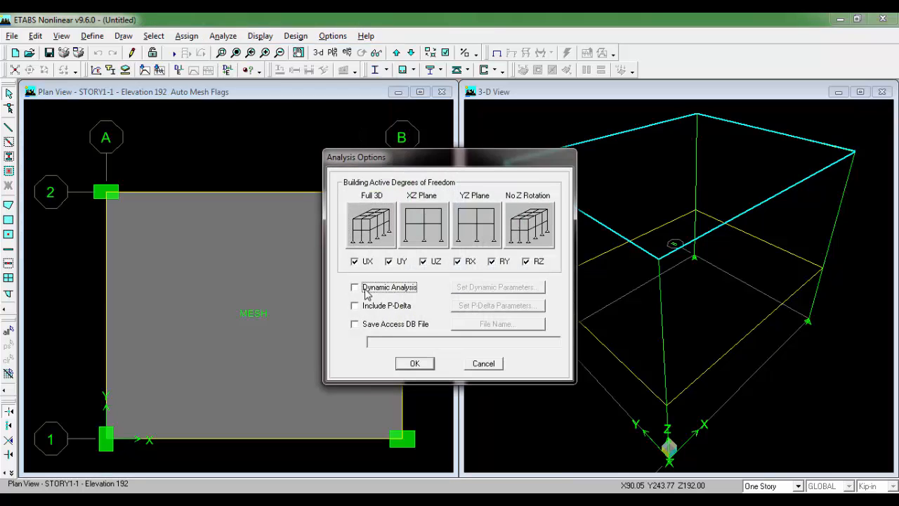
pyautogui.click(414, 363)
# - Check the model with all line, point and area checks plus meshing for all stories, using a tolerance of 0.1 in
pyautogui.click(222, 36)
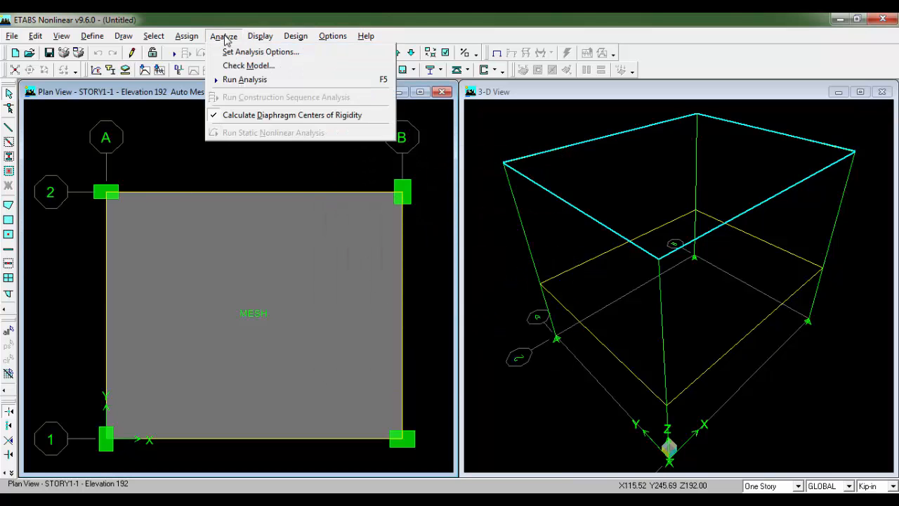
pyautogui.click(239, 64)
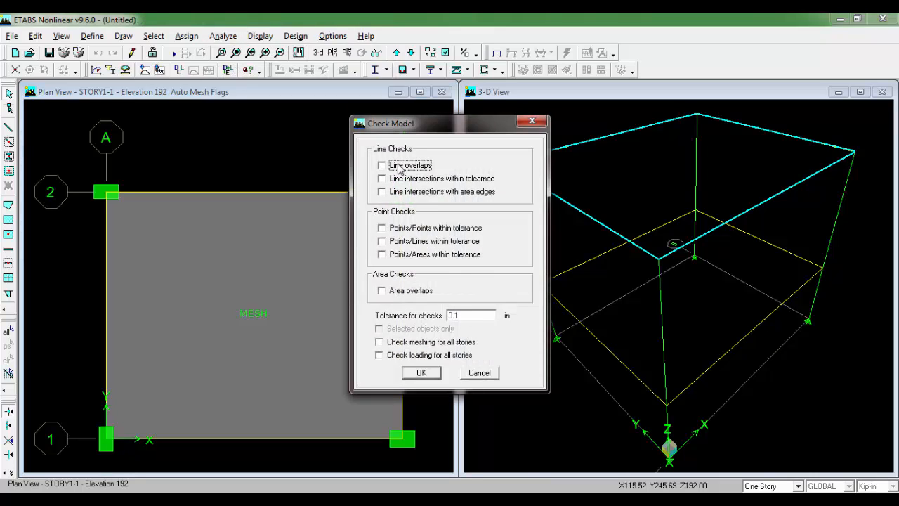
pyautogui.click(400, 166)
pyautogui.click(401, 178)
pyautogui.click(400, 192)
pyautogui.click(399, 228)
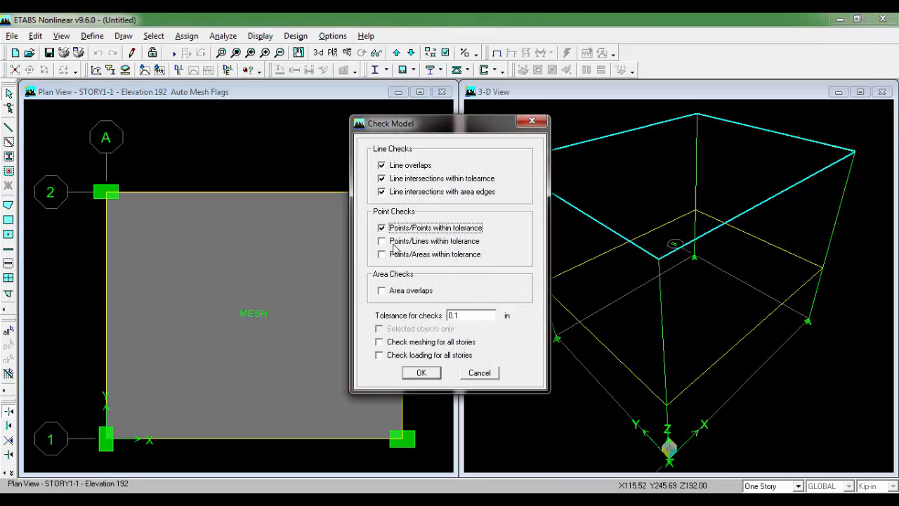
pyautogui.click(396, 241)
pyautogui.click(395, 255)
pyautogui.click(398, 291)
pyautogui.click(400, 342)
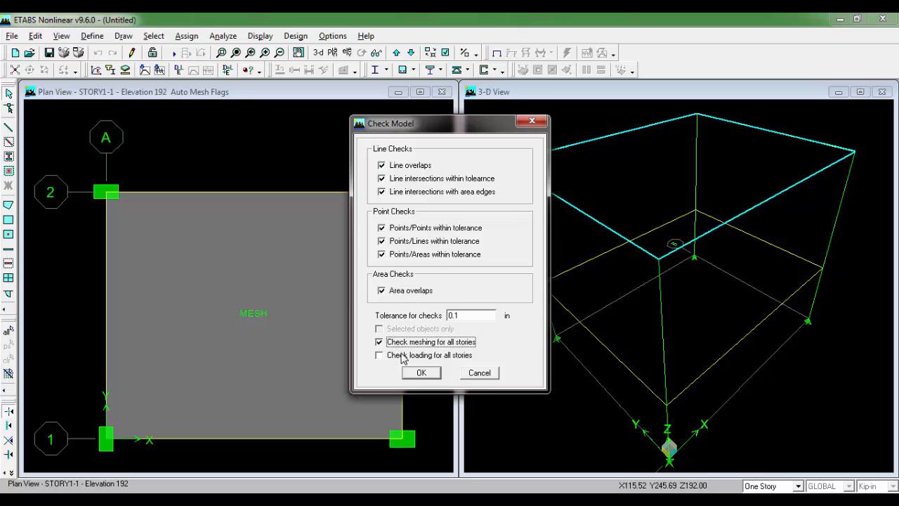
pyautogui.click(421, 373)
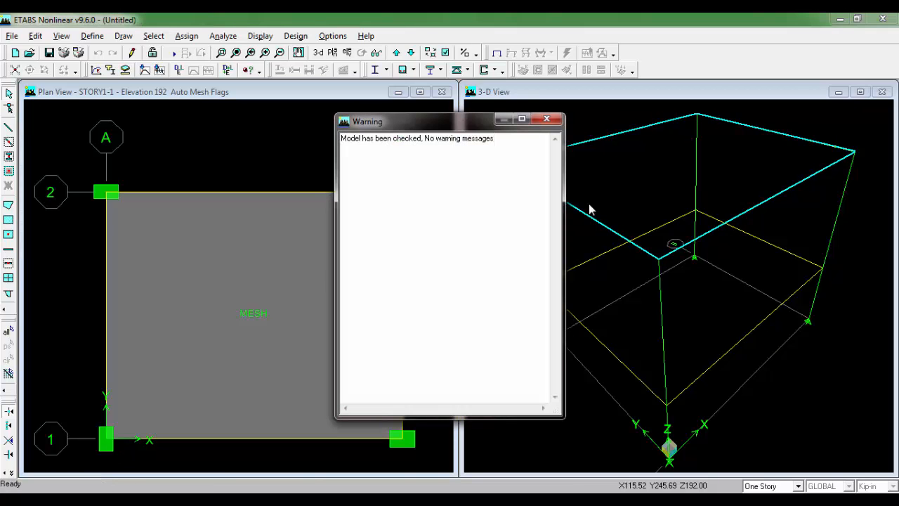
pyautogui.click(546, 119)
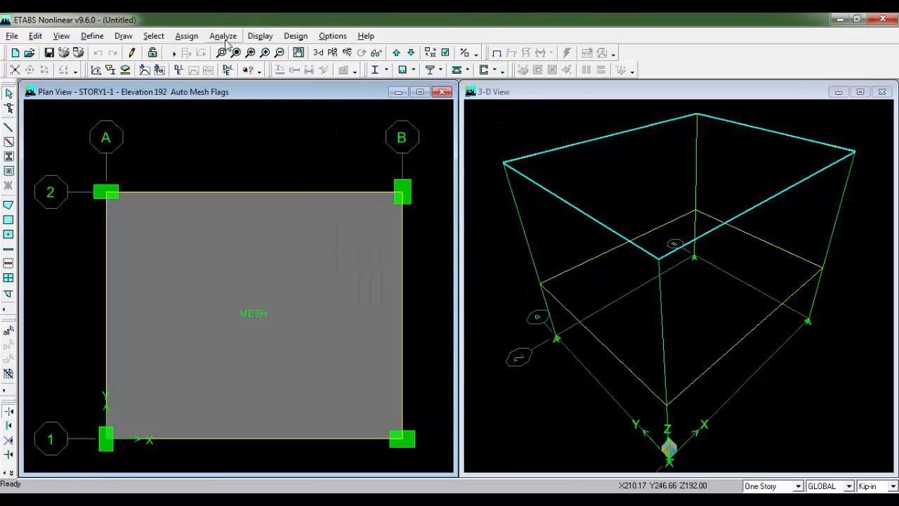
# - Run the analysis, saving the model file as SAJ in the project HIROSHIMA folder
pyautogui.click(223, 36)
pyautogui.click(236, 79)
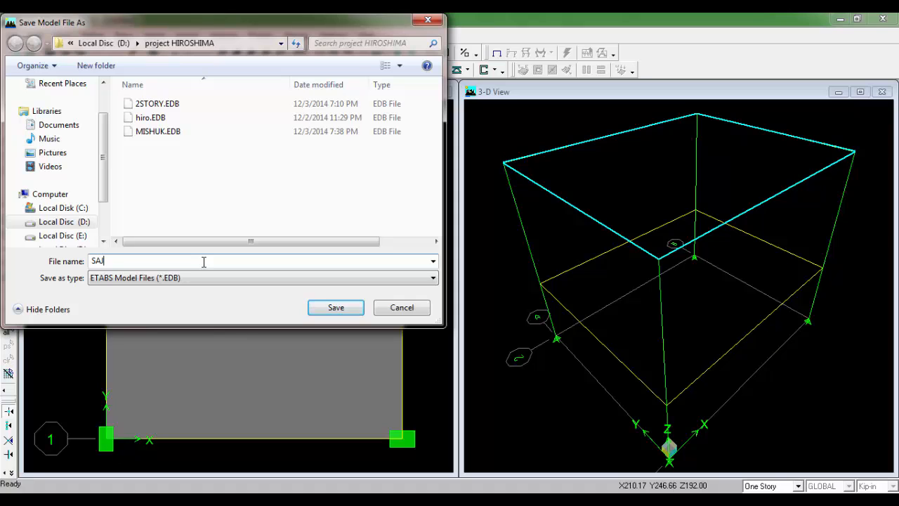
pyautogui.click(318, 308)
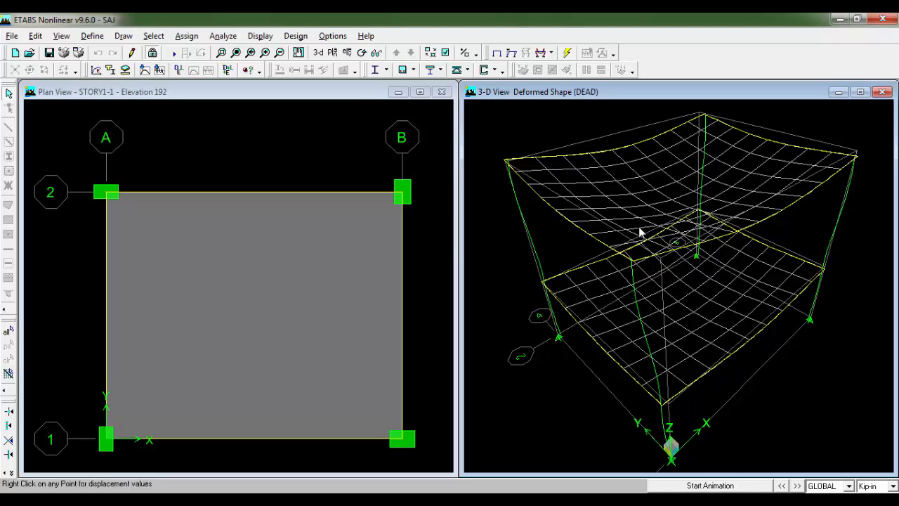
# - Display the M11 shell force contours for the PW static load in the STORY1-1 plan view
pyautogui.click(257, 95)
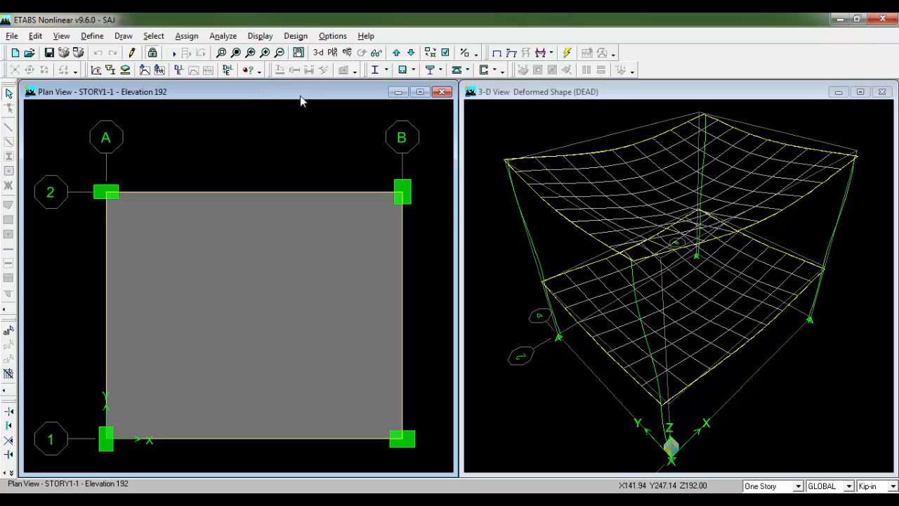
pyautogui.click(552, 55)
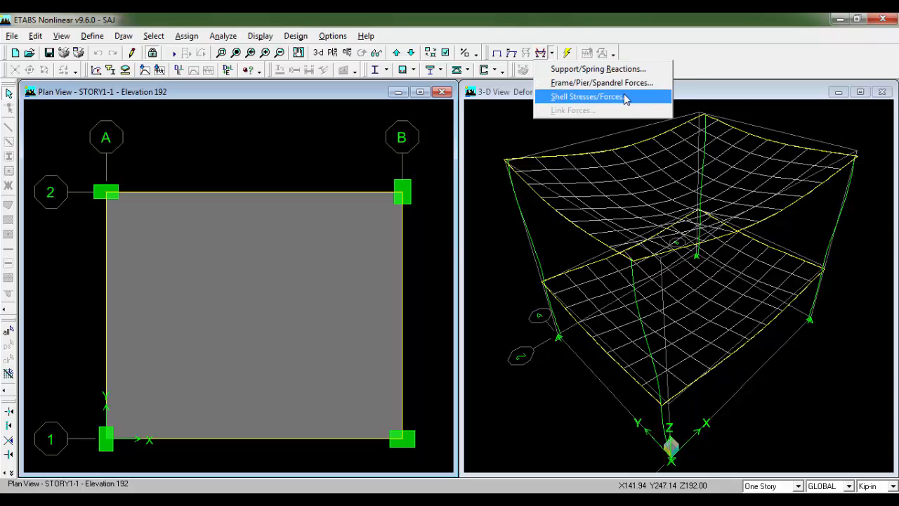
pyautogui.click(588, 97)
pyautogui.click(446, 228)
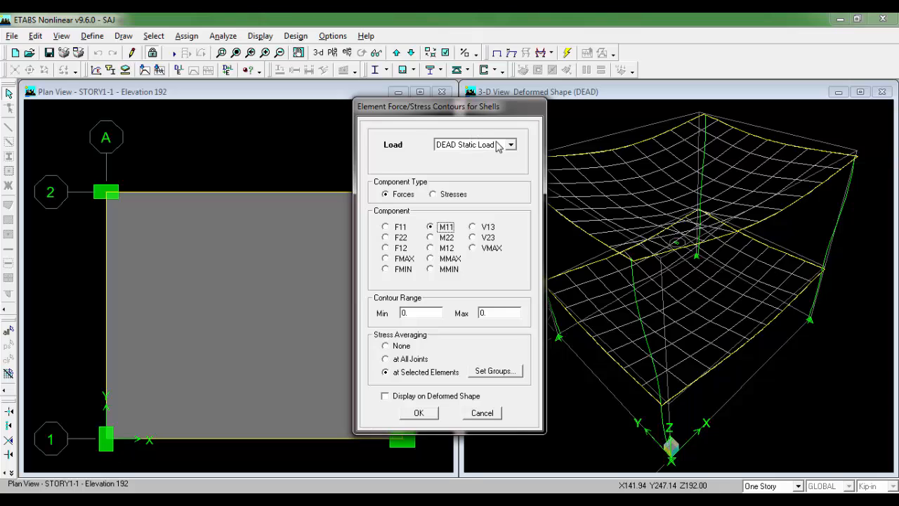
pyautogui.moveTo(404, 117); pyautogui.dragTo(387, 106)
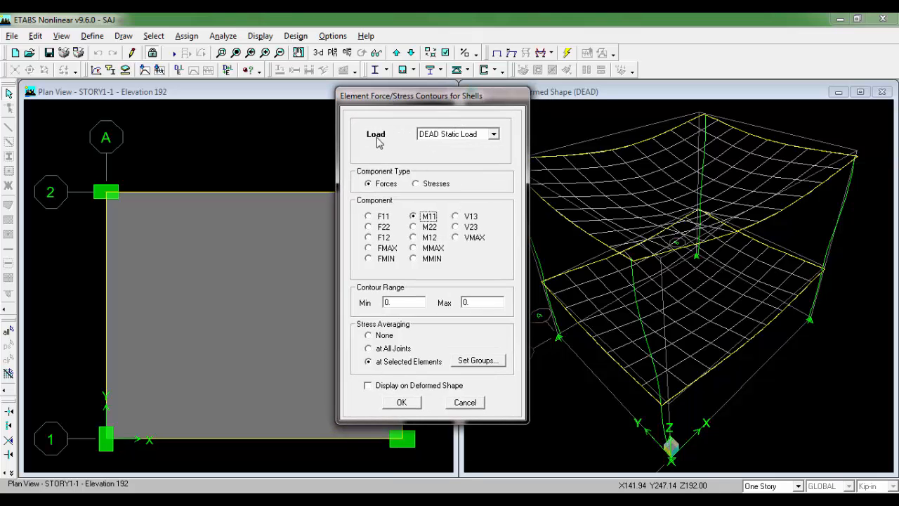
pyautogui.click(470, 137)
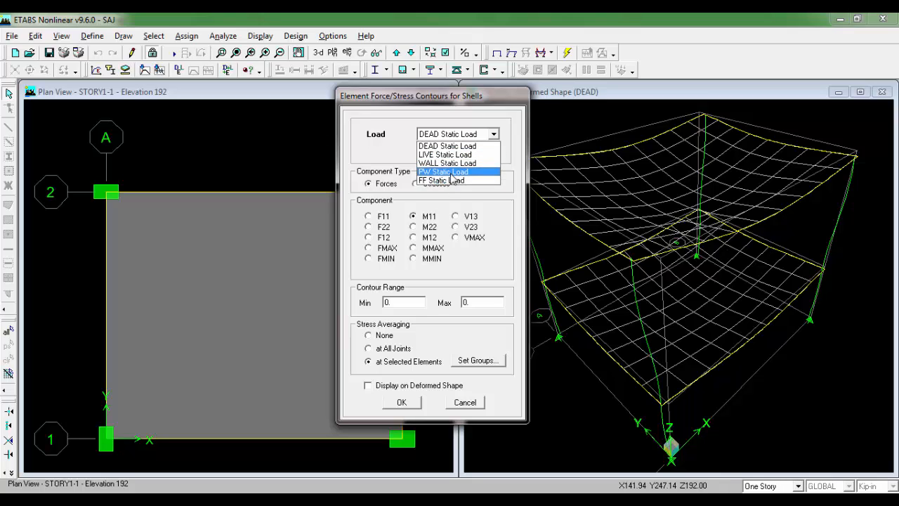
pyautogui.click(451, 173)
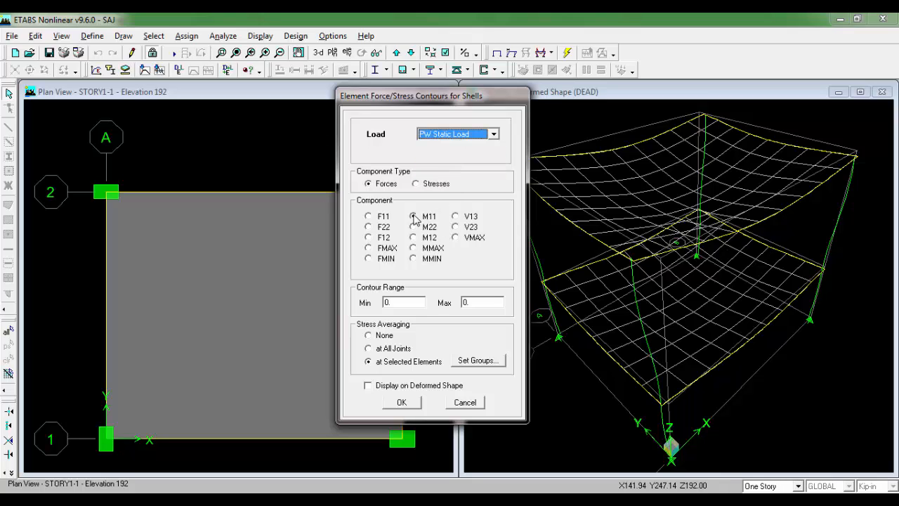
pyautogui.click(409, 406)
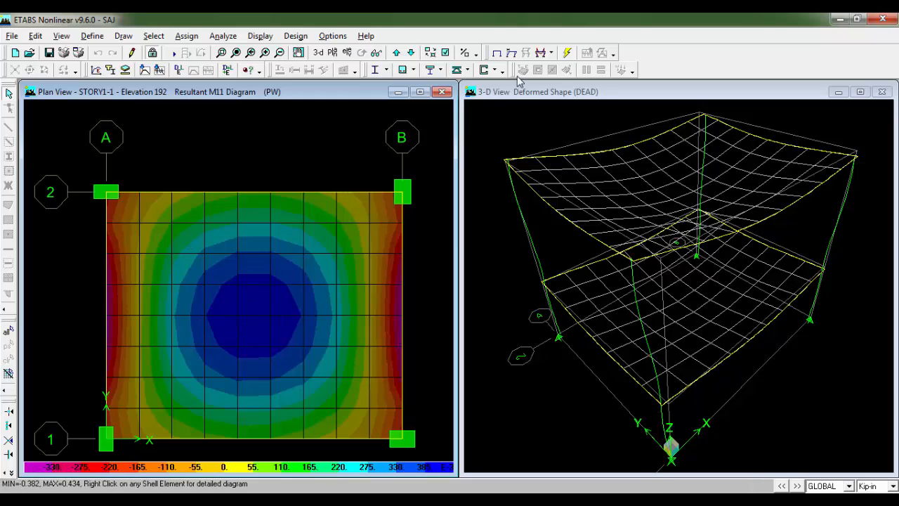
# - Display the M22 shell force contours for the WALL static load in the plan view
pyautogui.click(552, 53)
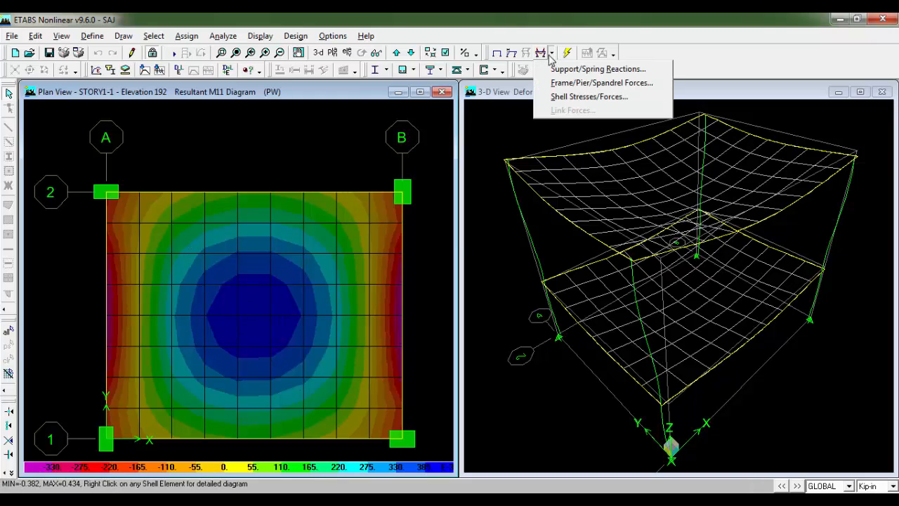
pyautogui.click(556, 97)
pyautogui.click(499, 144)
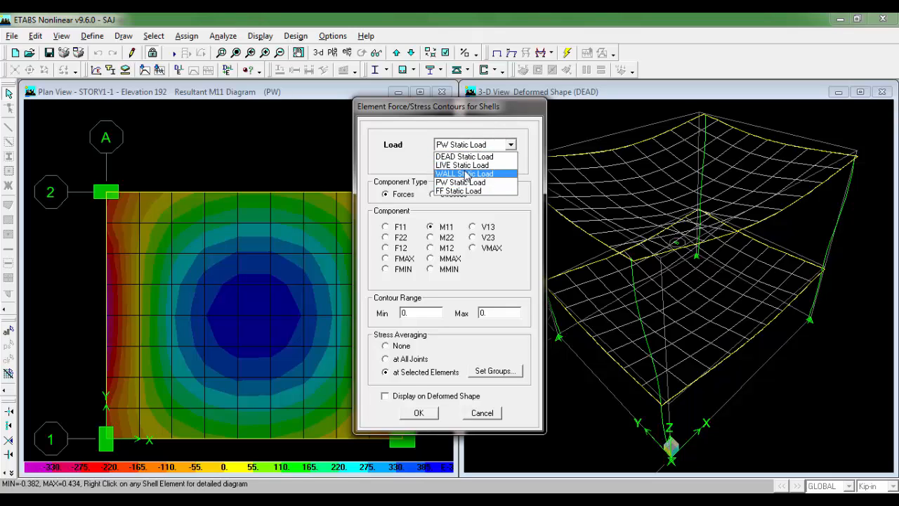
pyautogui.click(490, 177)
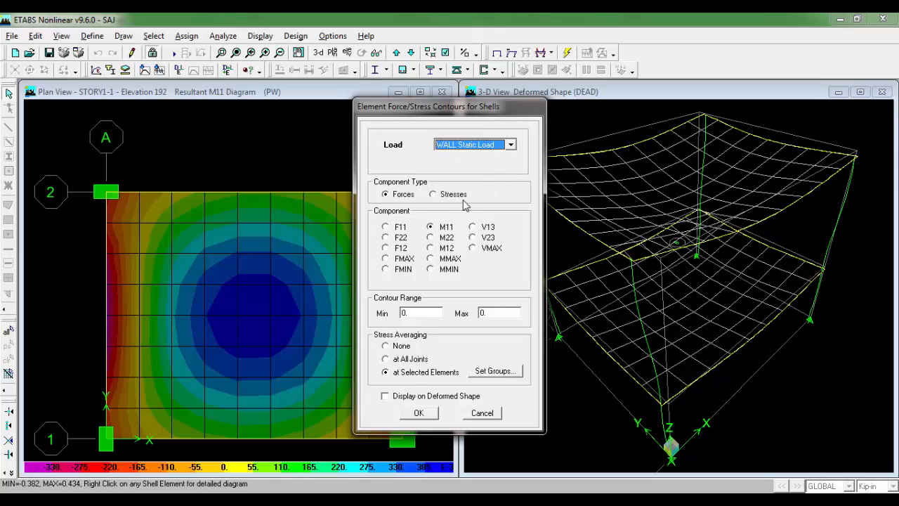
pyautogui.click(450, 240)
pyautogui.click(419, 413)
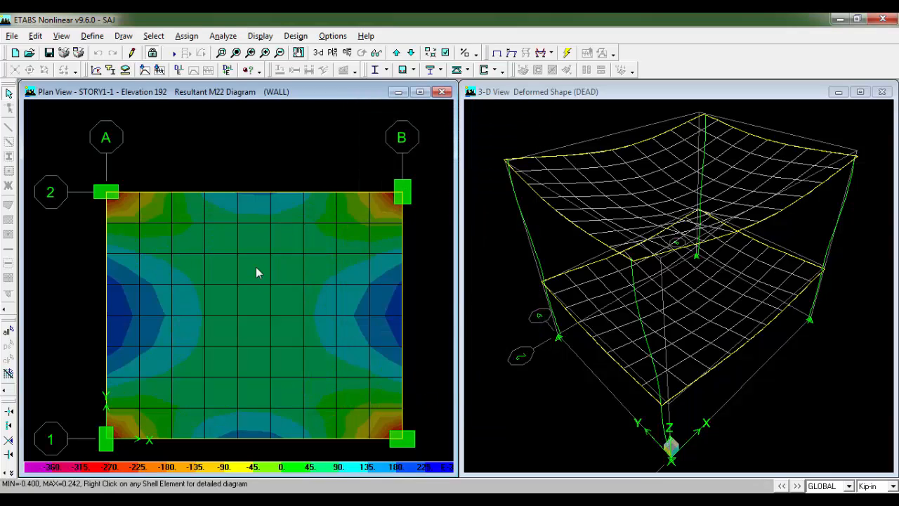
pyautogui.click(551, 52)
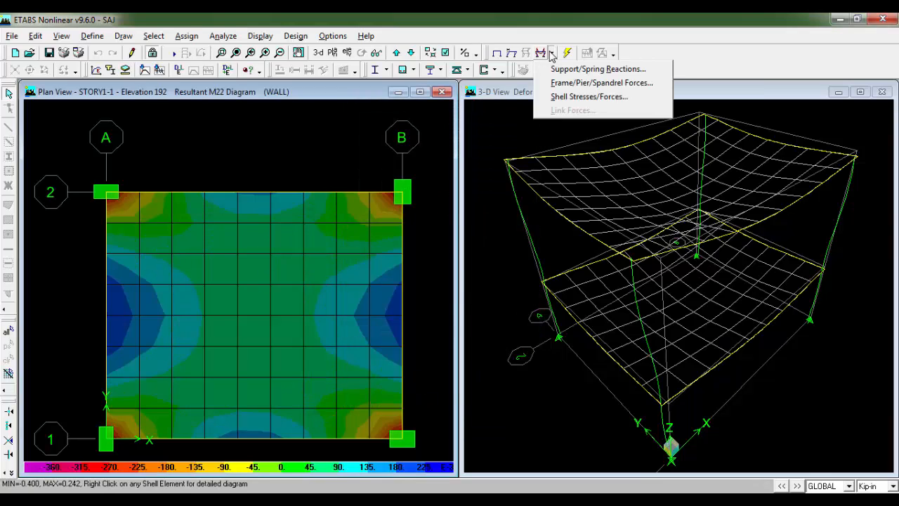
pyautogui.click(559, 98)
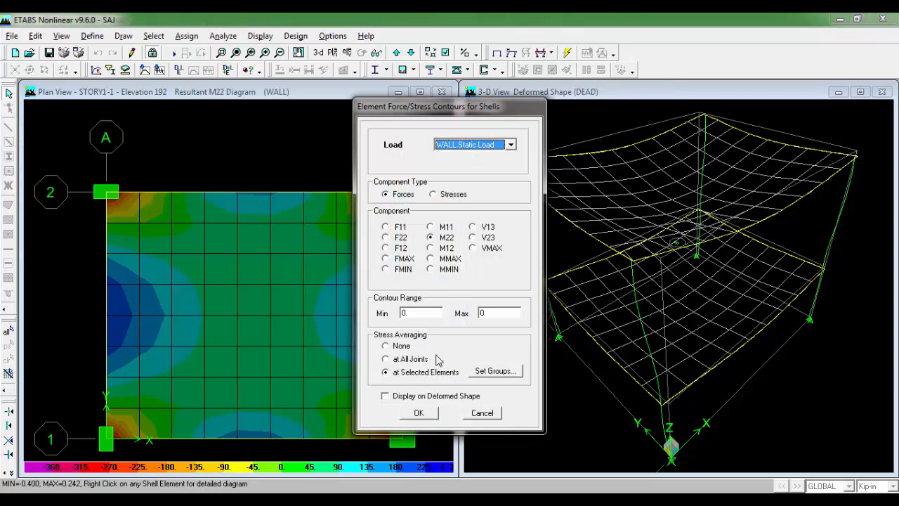
pyautogui.click(482, 413)
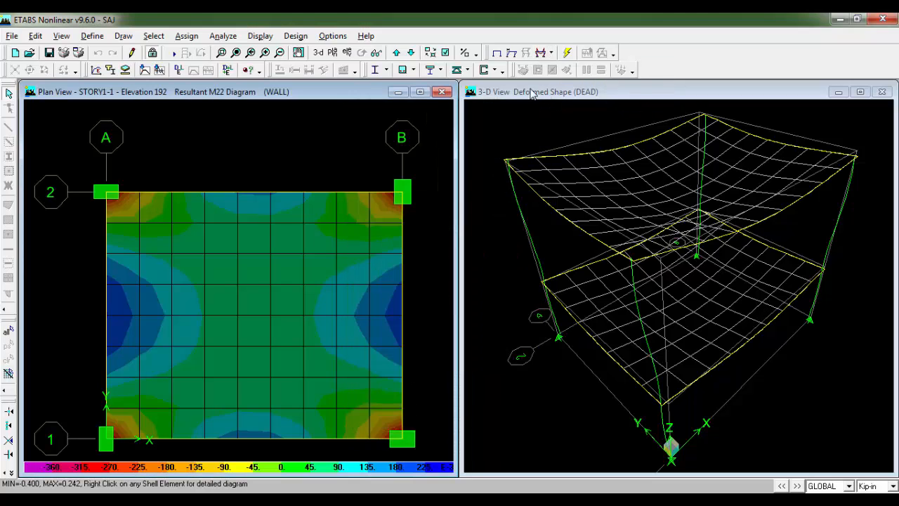
pyautogui.click(553, 54)
pyautogui.click(560, 96)
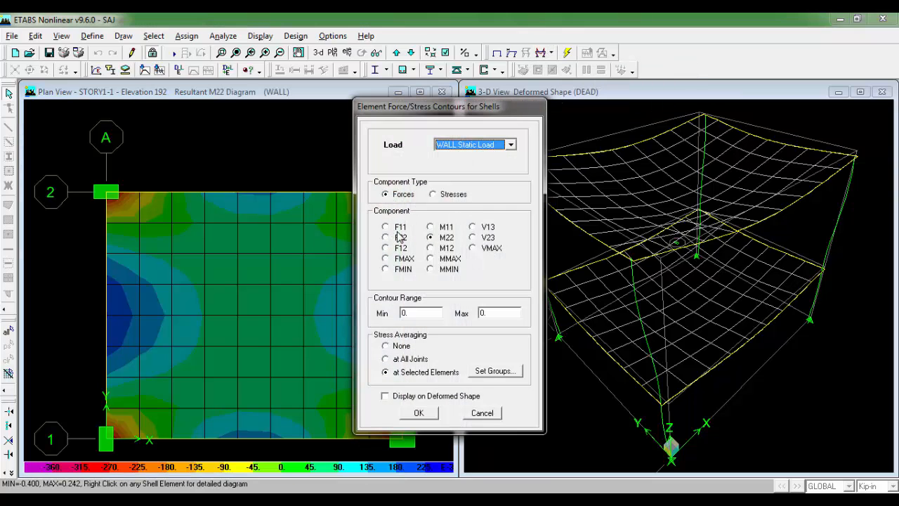
pyautogui.click(482, 414)
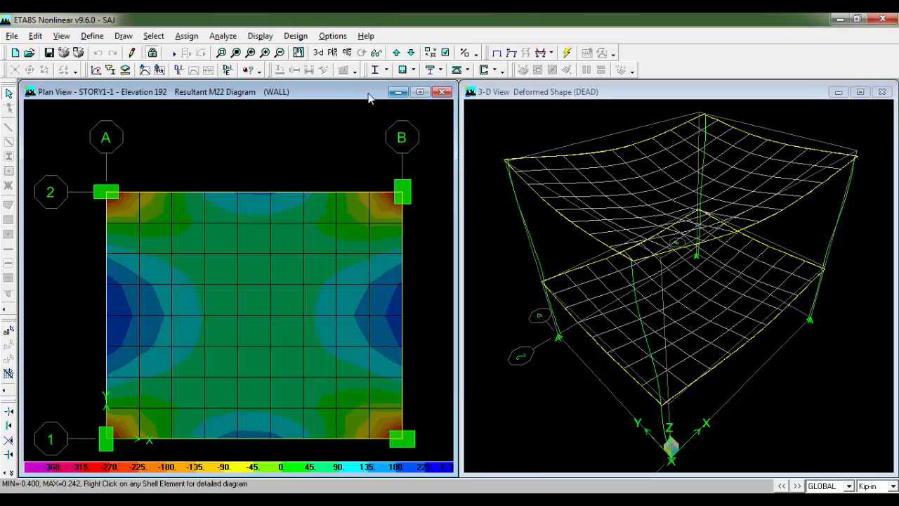
# - Switch the plan view to elevation 1 and display the frames' axial force diagram for the WALL static load
pyautogui.click(347, 54)
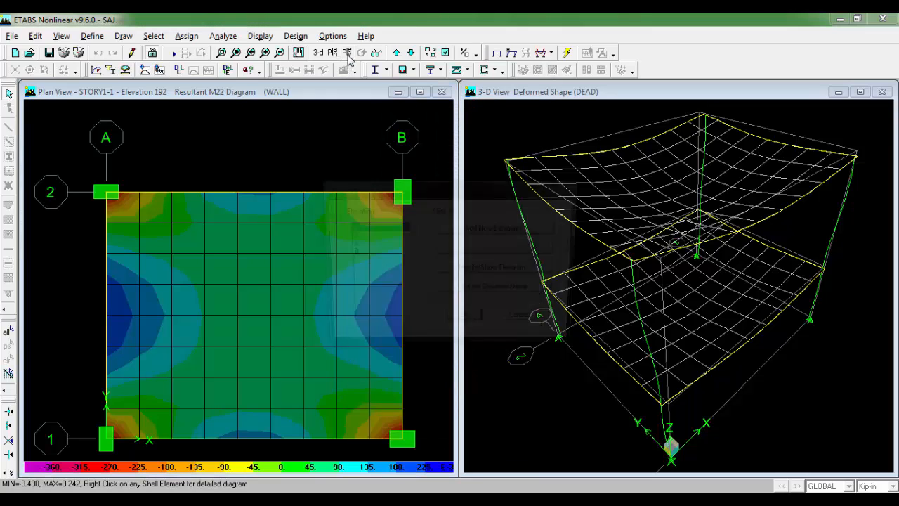
pyautogui.click(467, 322)
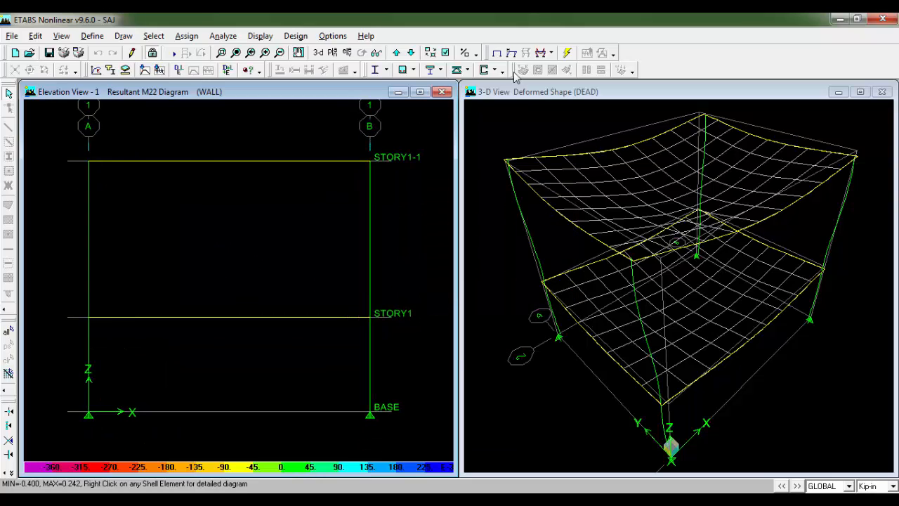
pyautogui.click(551, 53)
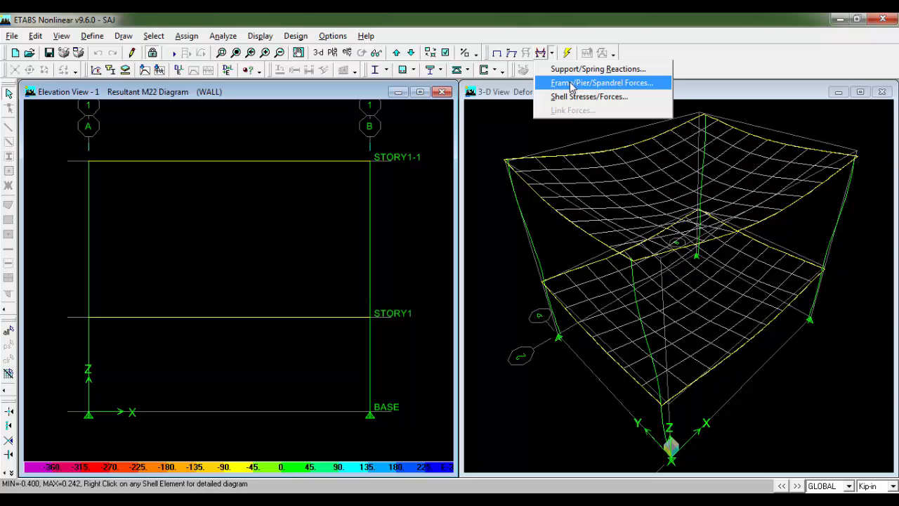
pyautogui.click(571, 83)
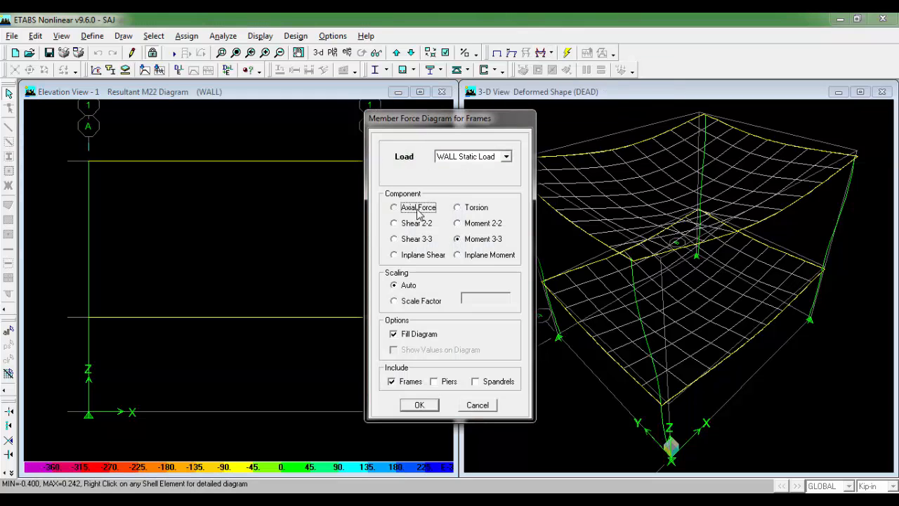
pyautogui.click(418, 208)
pyautogui.click(423, 405)
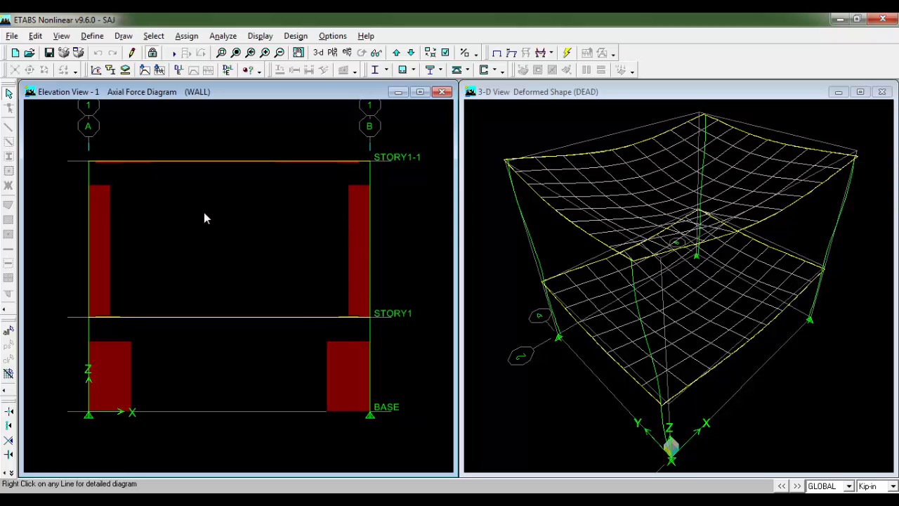
# - Redisplay the elevation's frame axial force diagram for the WALL static load unfilled, with values shown on the diagram
pyautogui.click(552, 53)
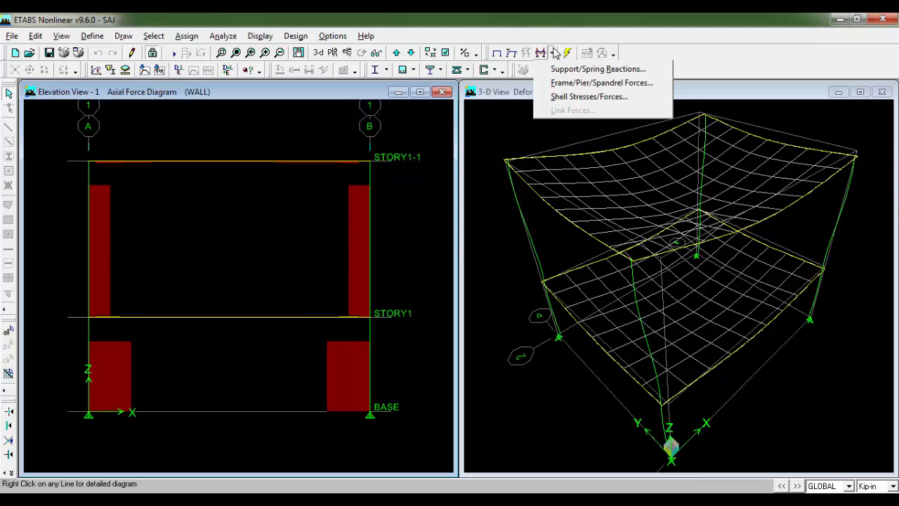
pyautogui.click(565, 83)
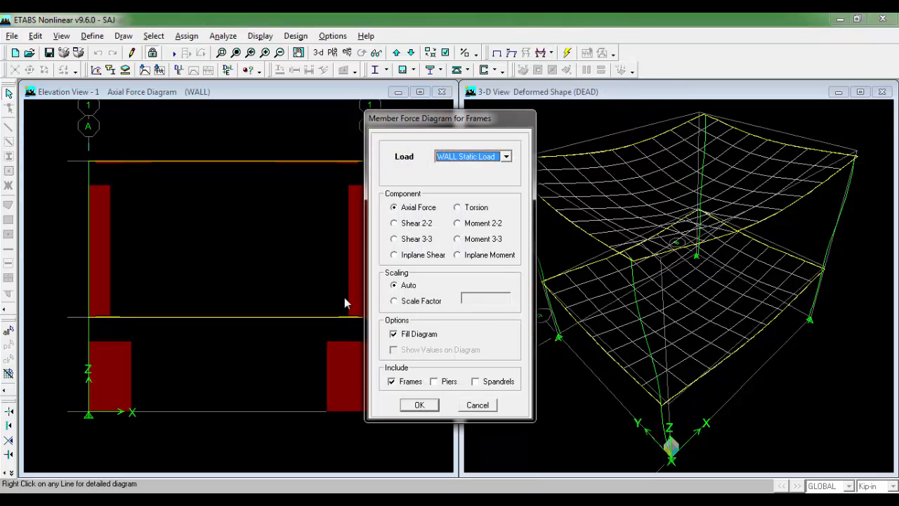
pyautogui.click(414, 335)
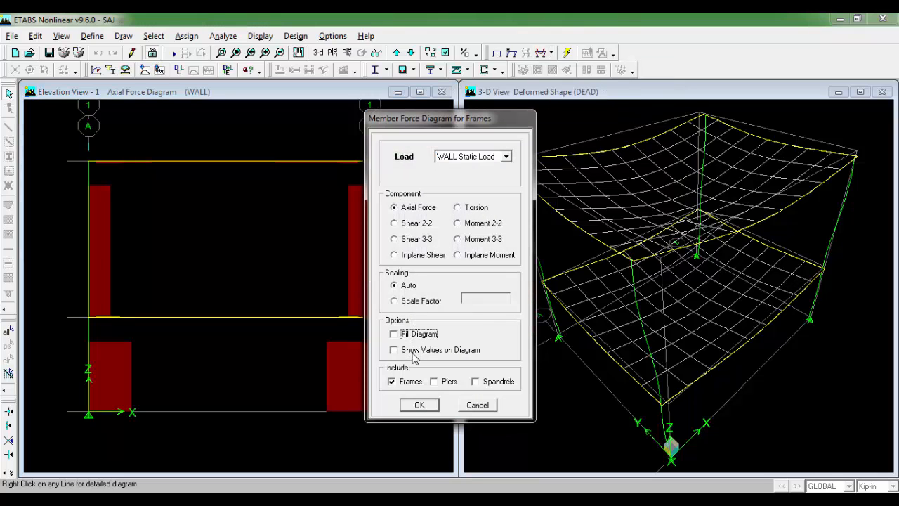
pyautogui.click(415, 353)
pyautogui.click(421, 408)
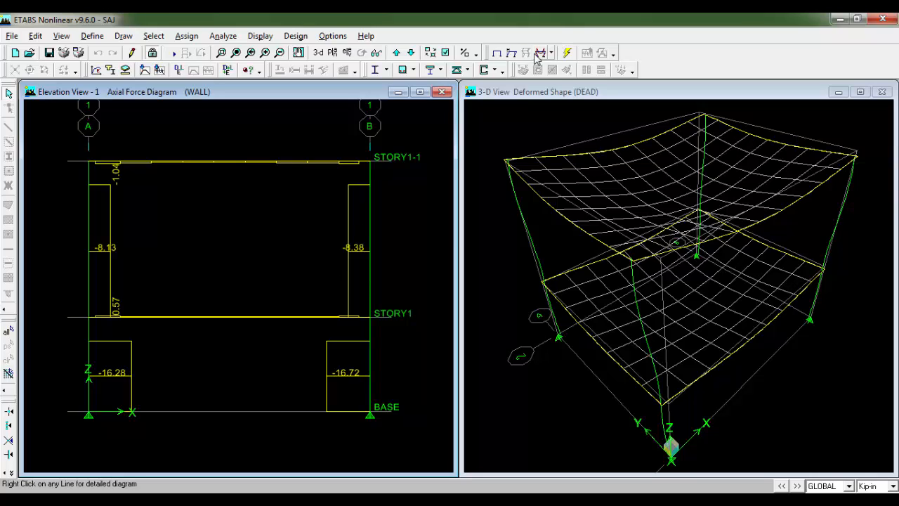
# - Switch the elevation to the STORY1-1 plan view and display the M11 shell force contours for the WALL static load
pyautogui.click(347, 53)
pyautogui.click(526, 322)
pyautogui.click(335, 53)
pyautogui.click(520, 256)
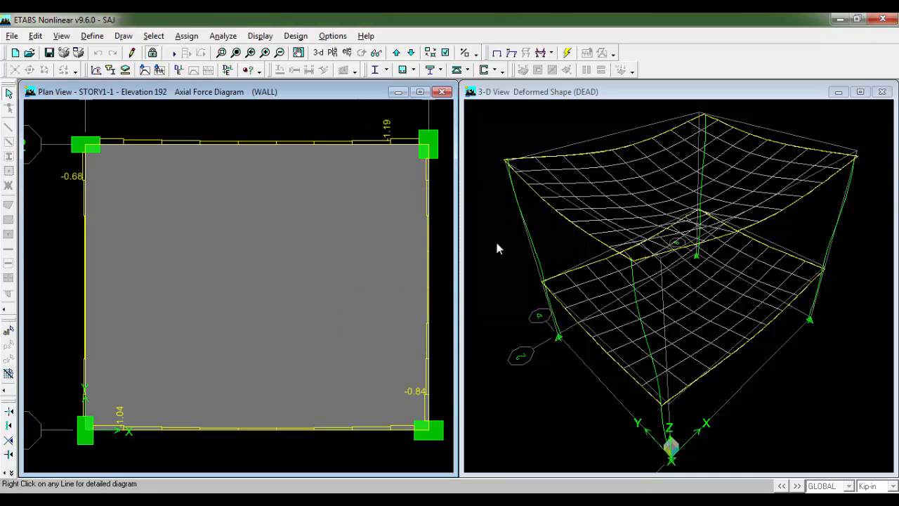
pyautogui.click(552, 53)
pyautogui.click(570, 98)
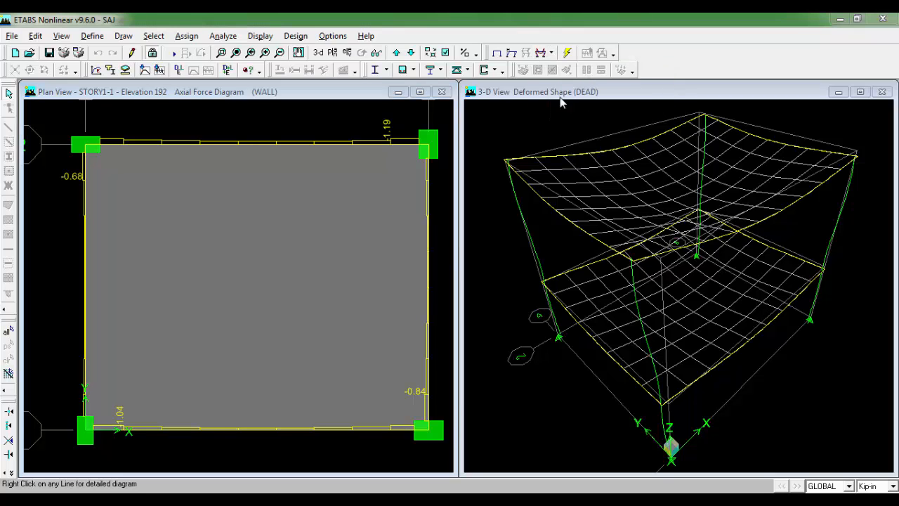
pyautogui.click(445, 227)
pyautogui.click(430, 415)
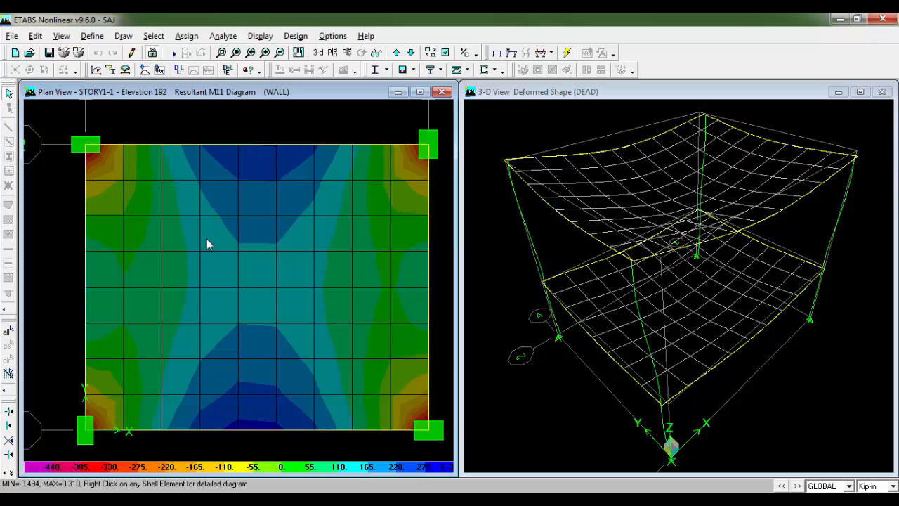
# - Inspect the M11 values of a STORY1-1 slab element in its detailed area diagram, then close the diagram
pyautogui.rightClick(215, 230)
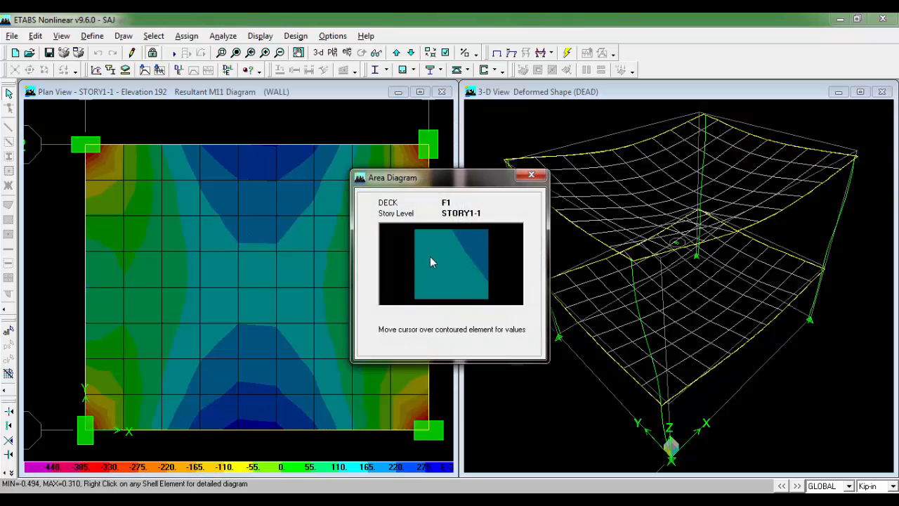
pyautogui.moveTo(457, 276)
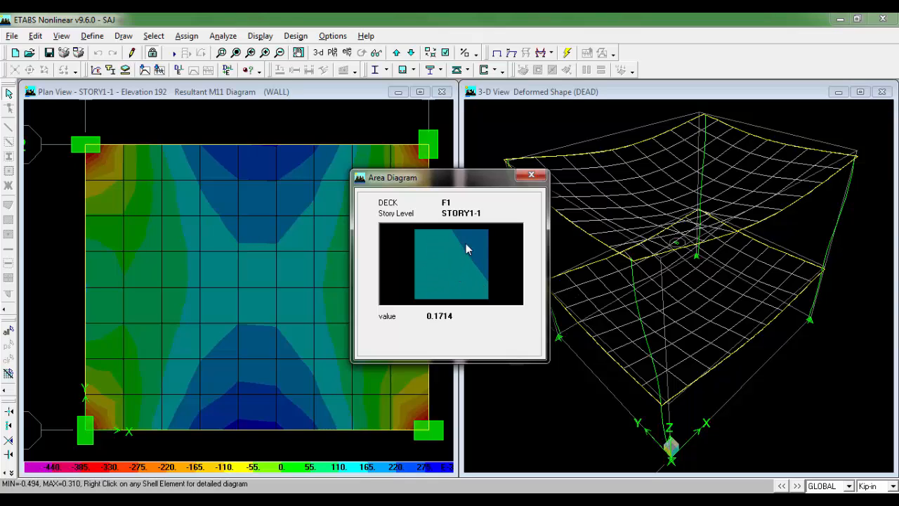
pyautogui.click(532, 175)
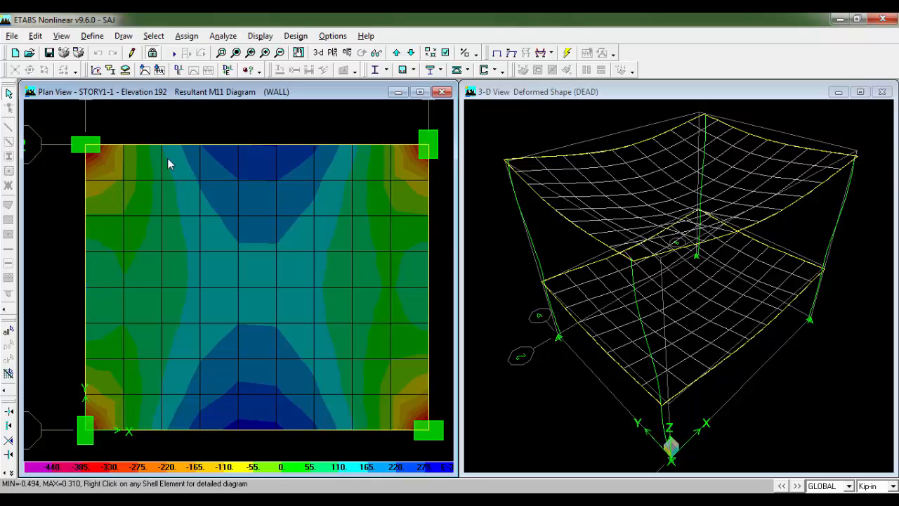
# - Close ETABS without saving the changes to SAJ, and close the 2story sketch in Windows Photo Viewer
pyautogui.click(883, 19)
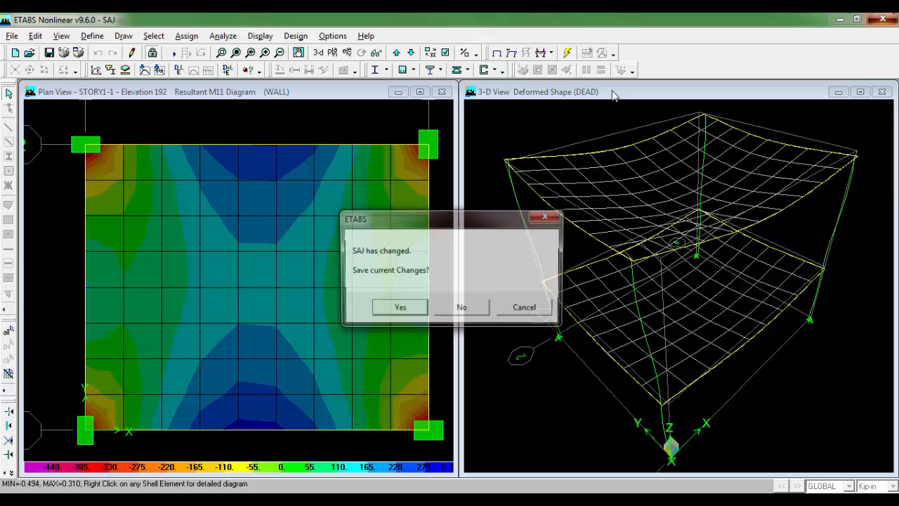
pyautogui.click(477, 311)
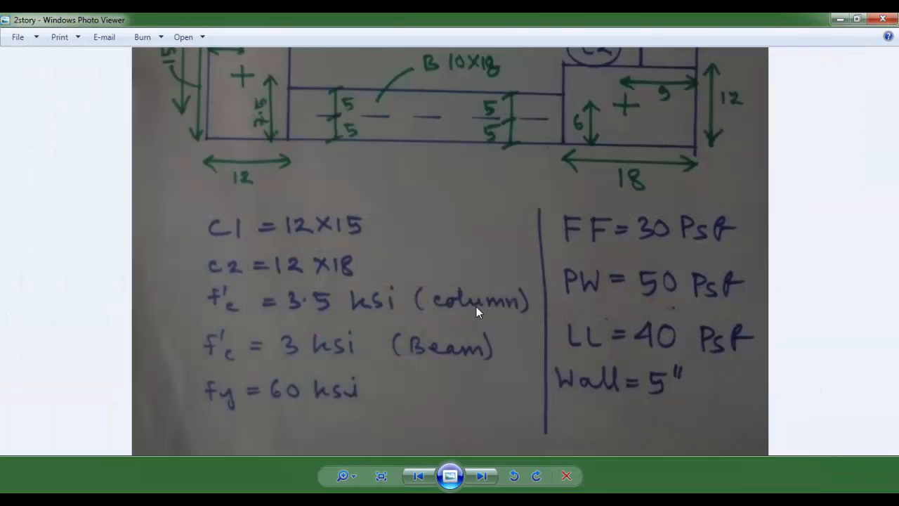
pyautogui.click(883, 19)
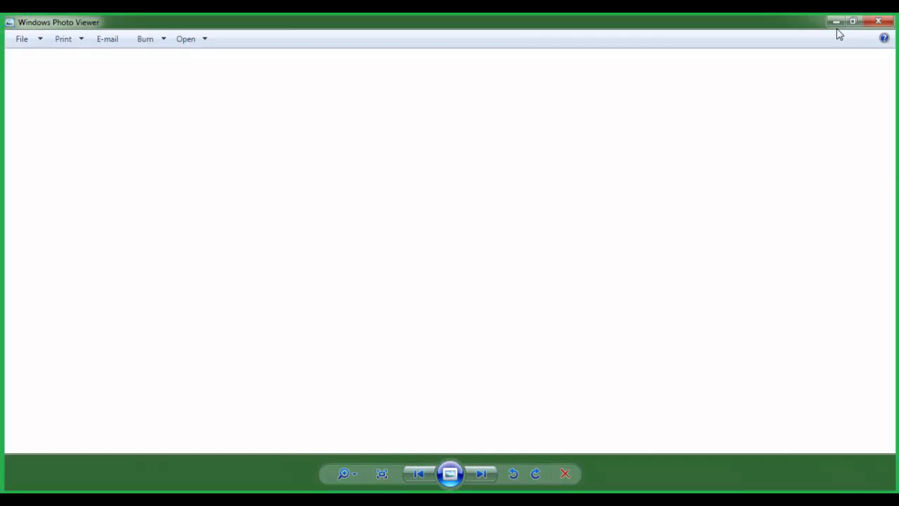